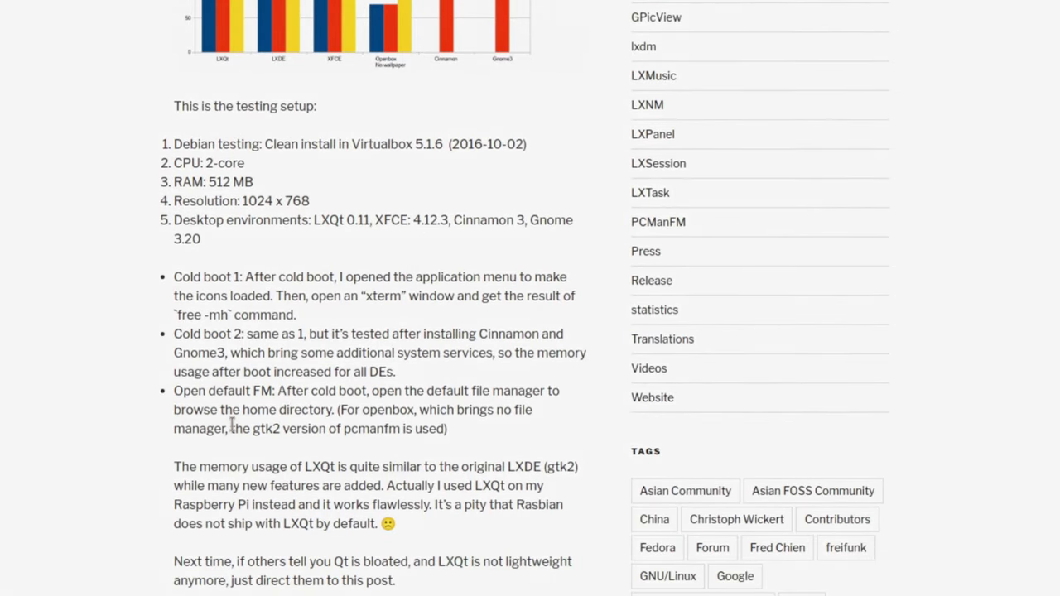
Scroll the LXDE blog post down to the LXQt 0.11 and XFCE 4.12.3 screenshots.
scroll(233, 424, down, 5)
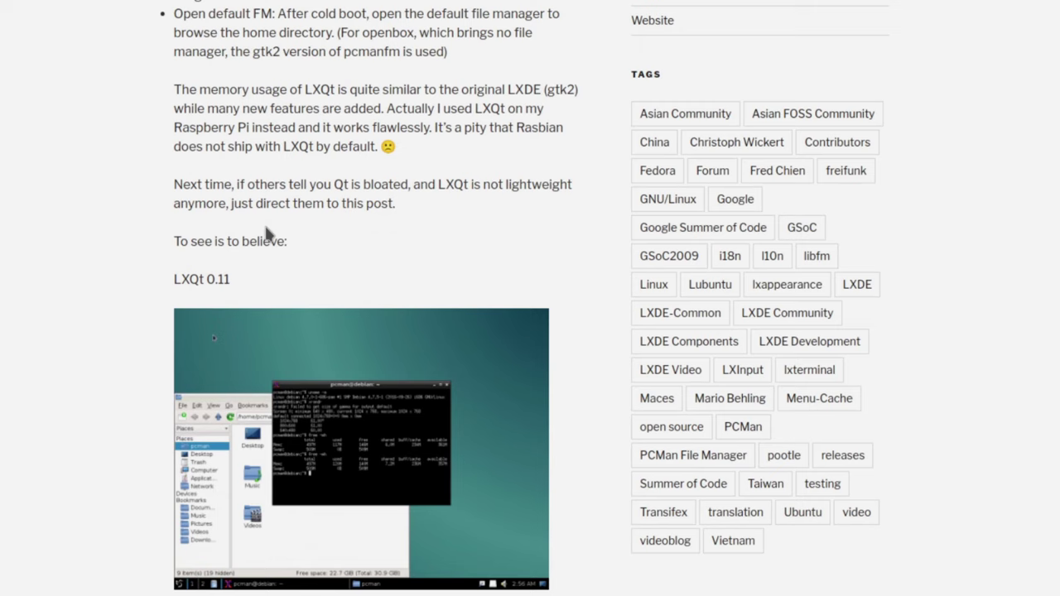
scroll(569, 298, down, 4)
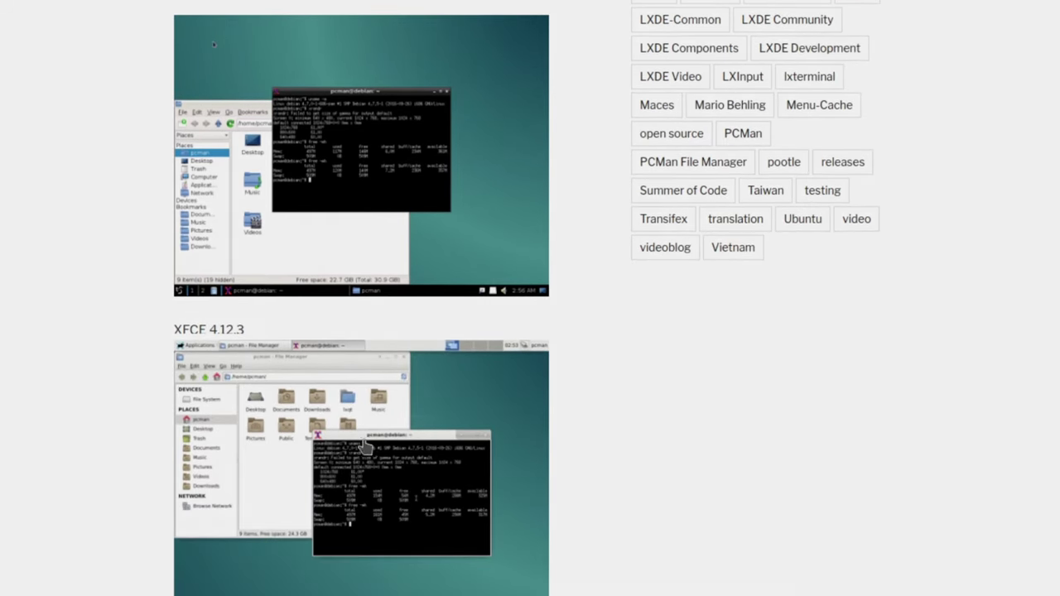
scroll(364, 447, down, 2)
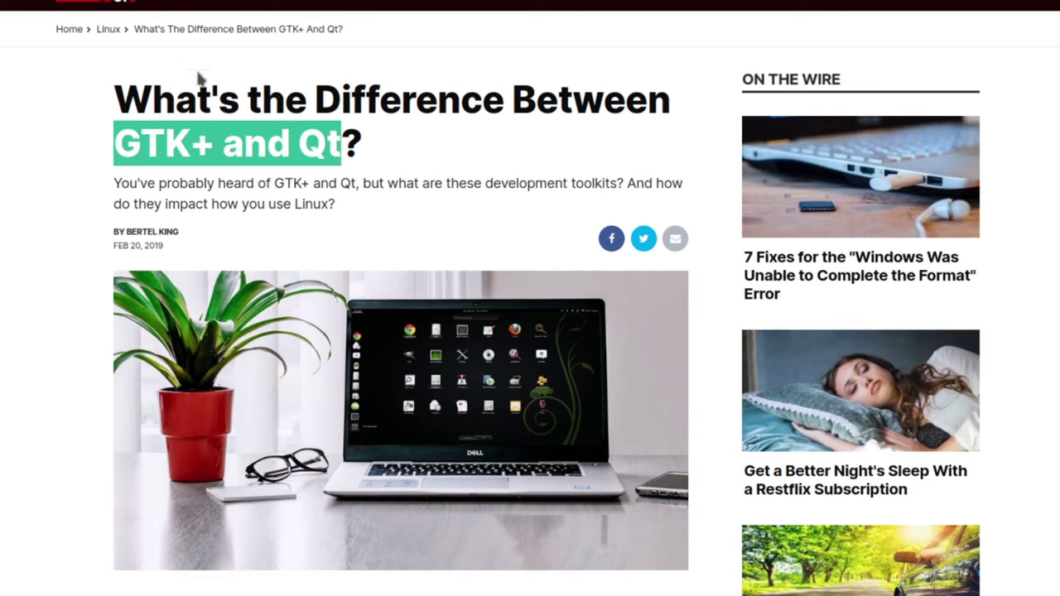
Scroll the MakeUseOf GTK+ vs Qt article past its GTK and Qt-based desktop sections.
scroll(453, 147, down, 8)
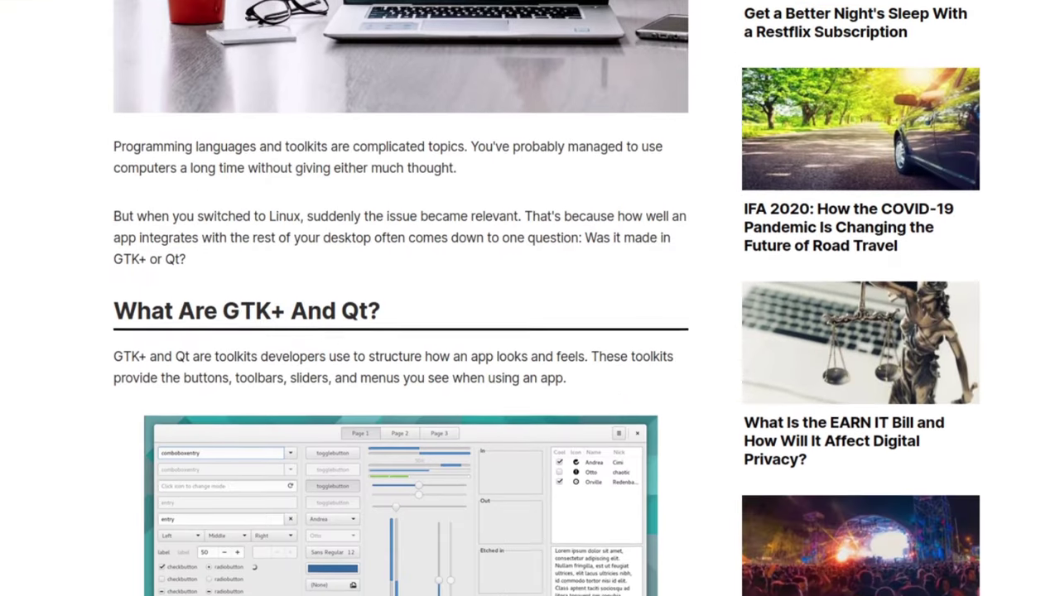
scroll(547, 298, down, 1)
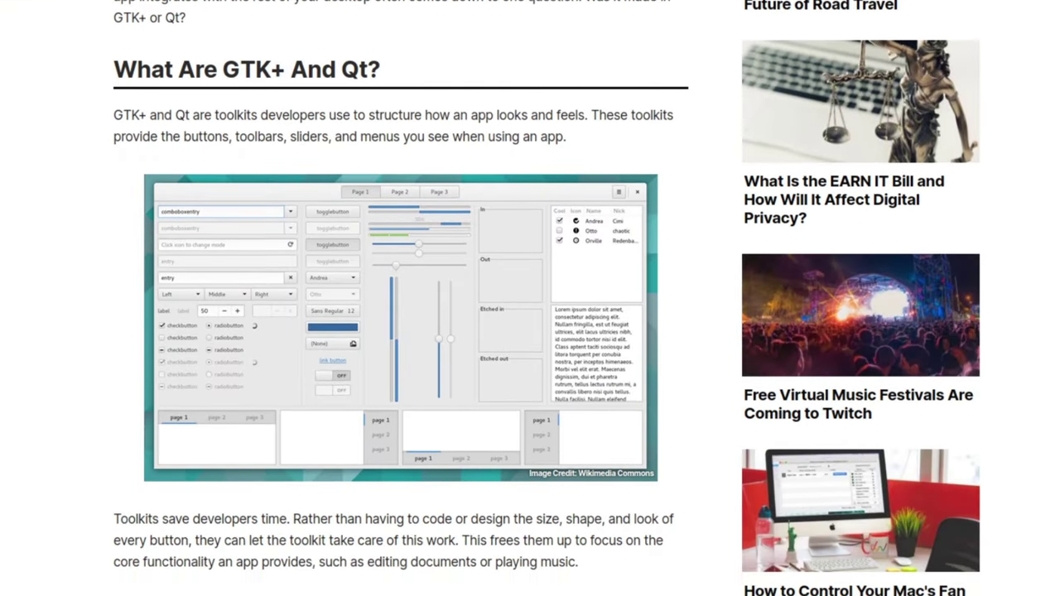
scroll(546, 298, down, 15)
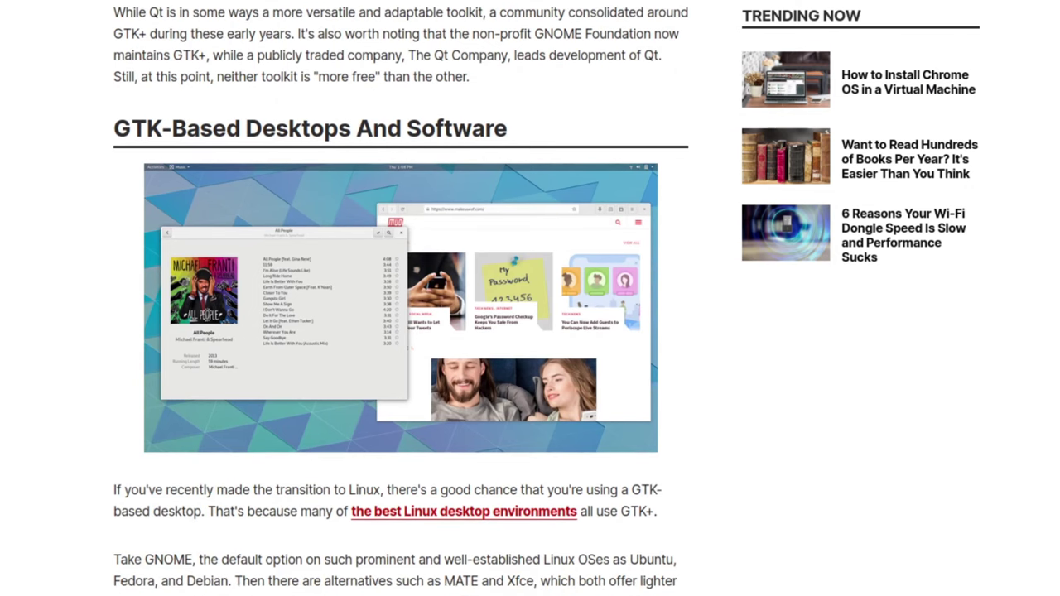
scroll(547, 298, down, 19)
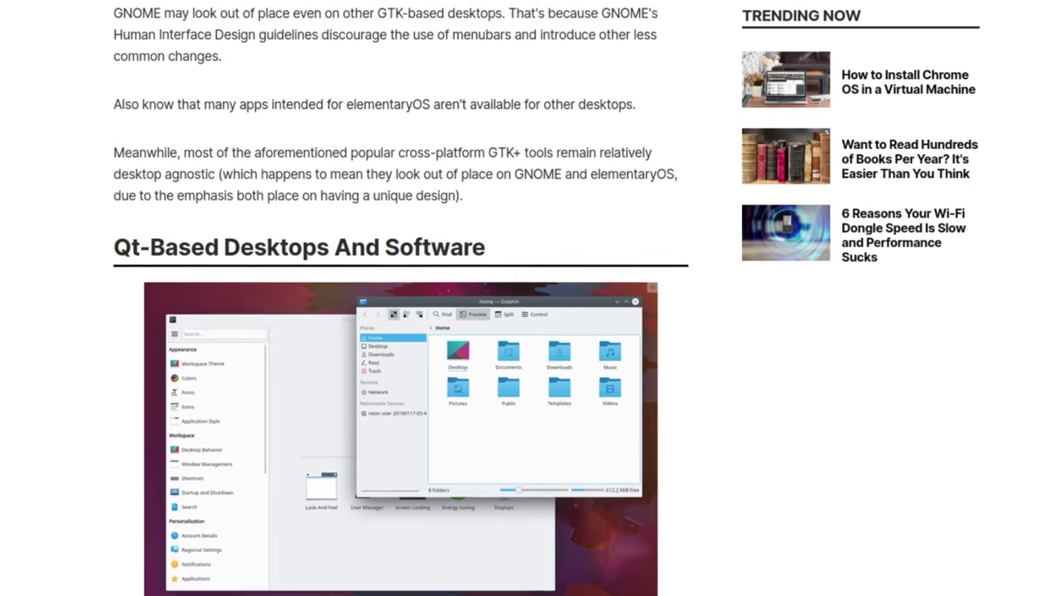
scroll(401, 331, down, 3)
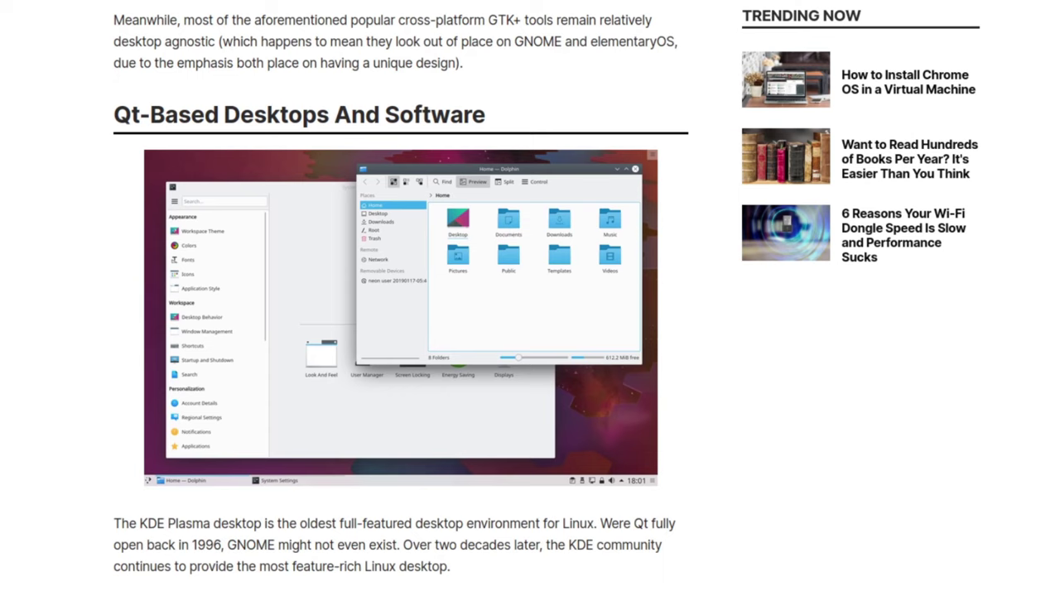
scroll(401, 298, down, 20)
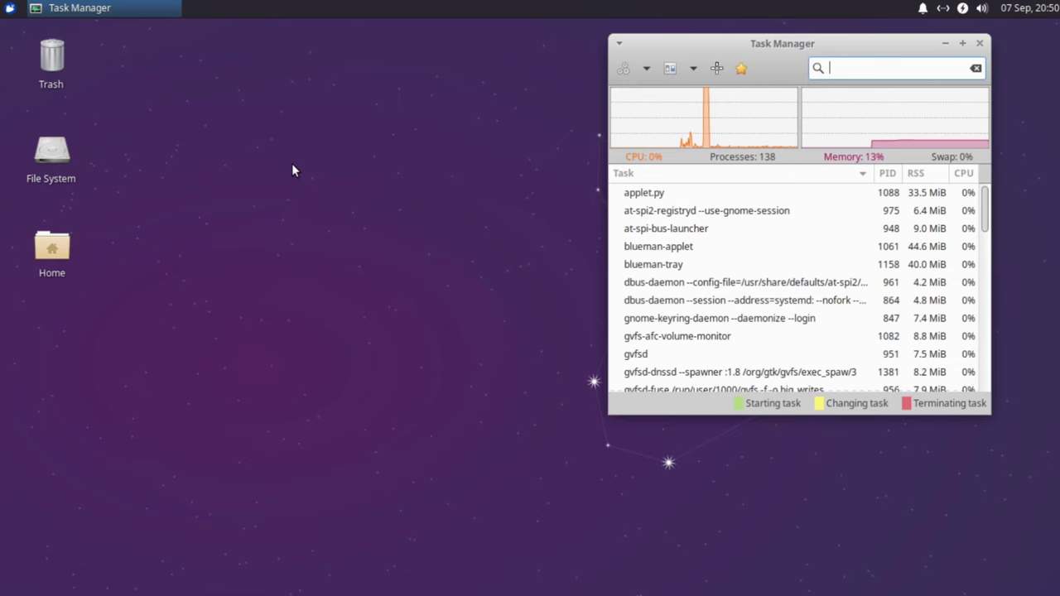
Move Task Manager centre-left and back right, focus its task search, then close it.
drag(752, 43, 439, 63)
click(520, 89)
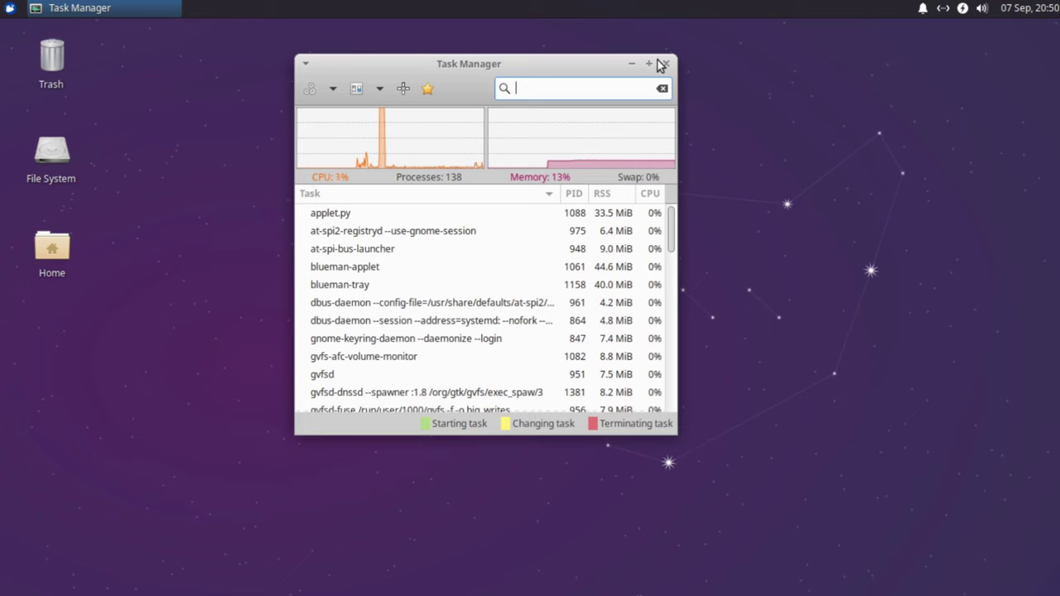
drag(539, 66, 866, 58)
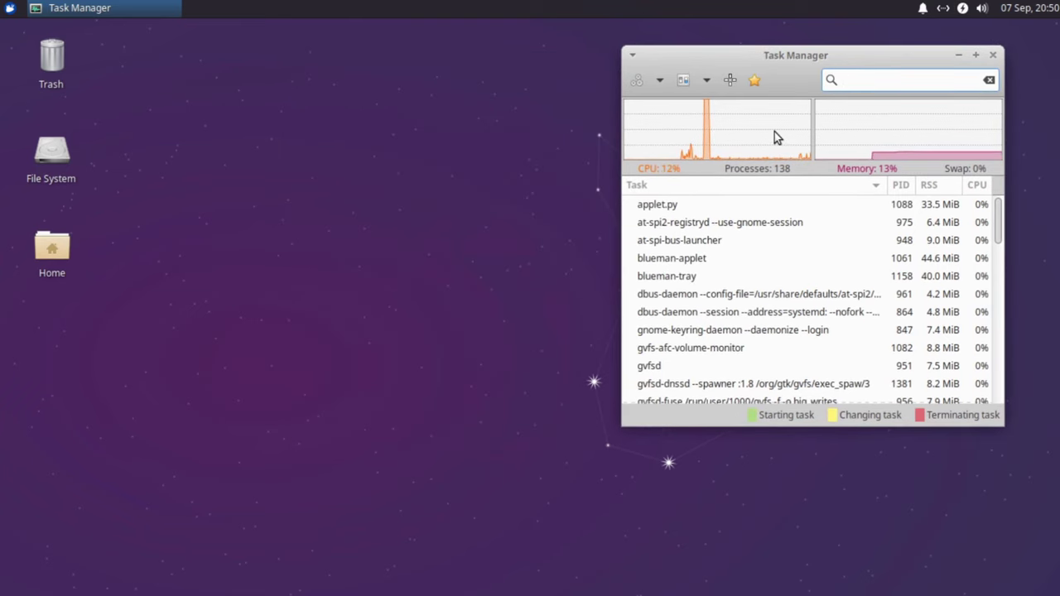
click(995, 55)
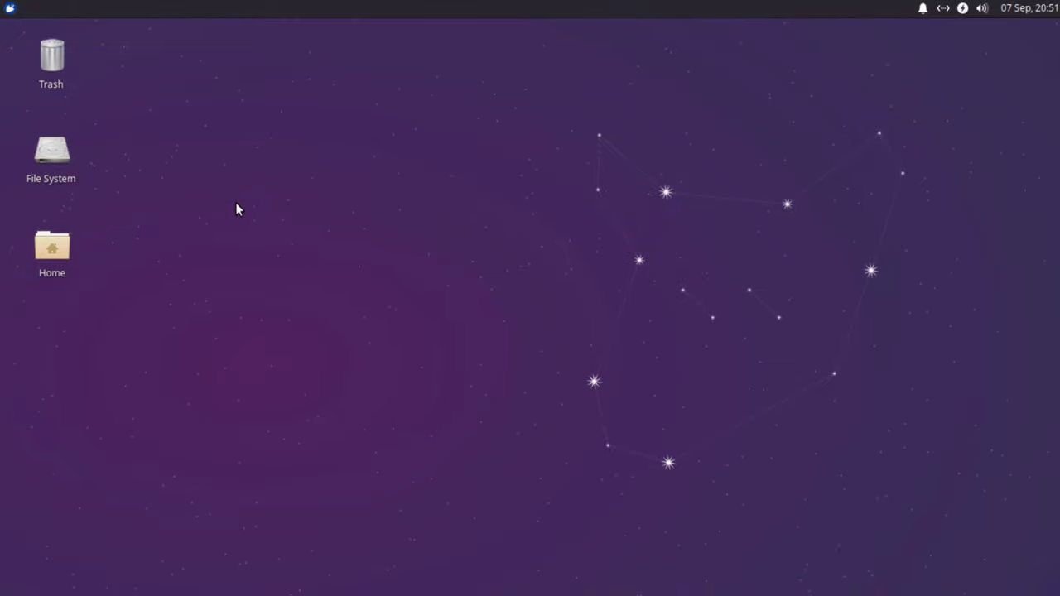
Open the Whisker Menu and view its Recently Used and All Applications lists.
click(11, 10)
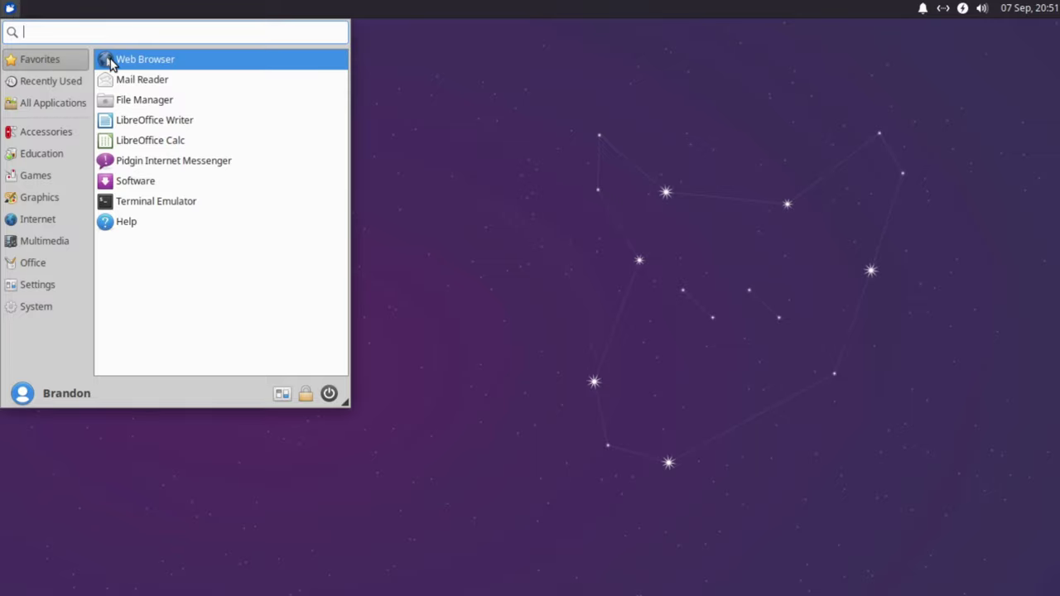
click(63, 82)
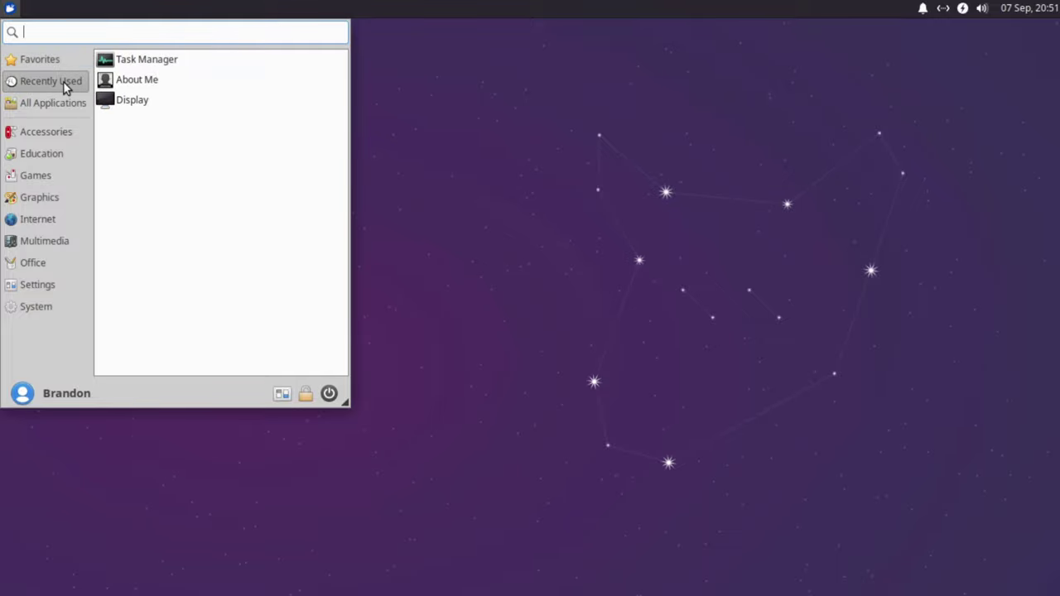
click(59, 103)
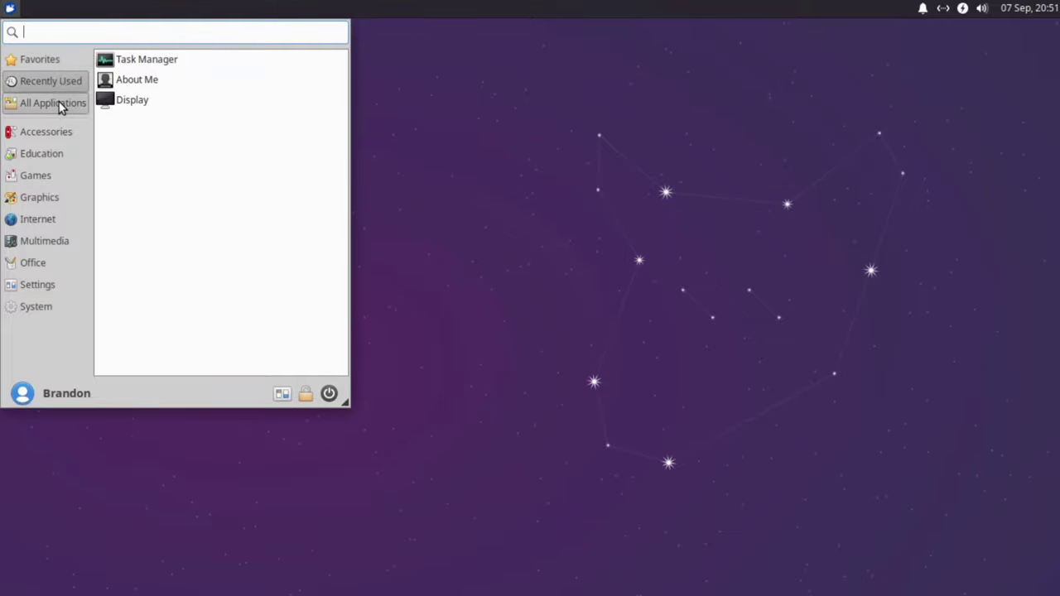
drag(339, 81, 327, 60)
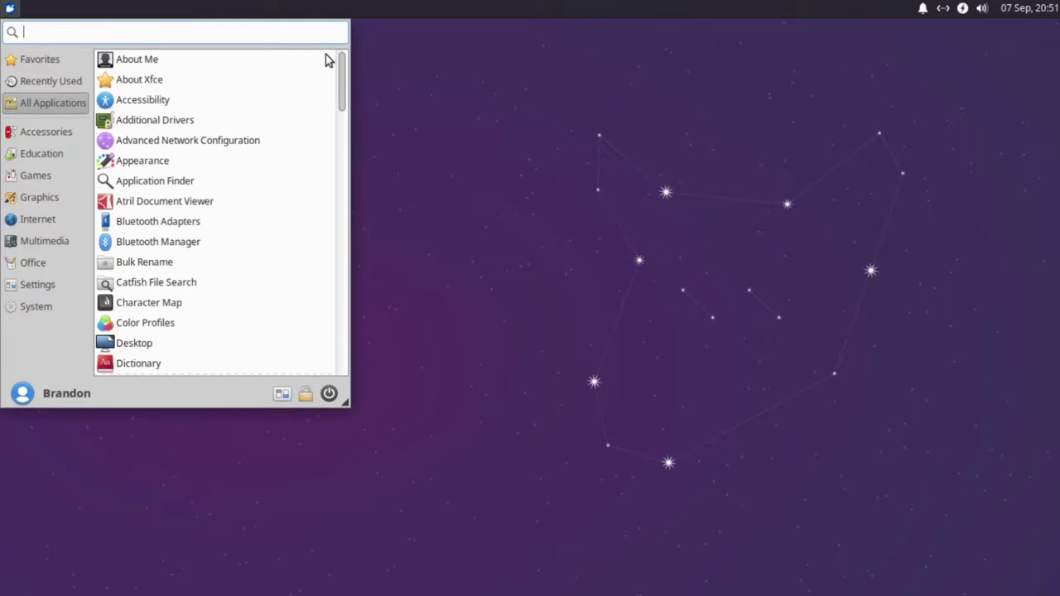
Browse Accessories, Education, Games, Graphics, Multimedia and Office categories, ending on Settings.
click(32, 137)
click(36, 157)
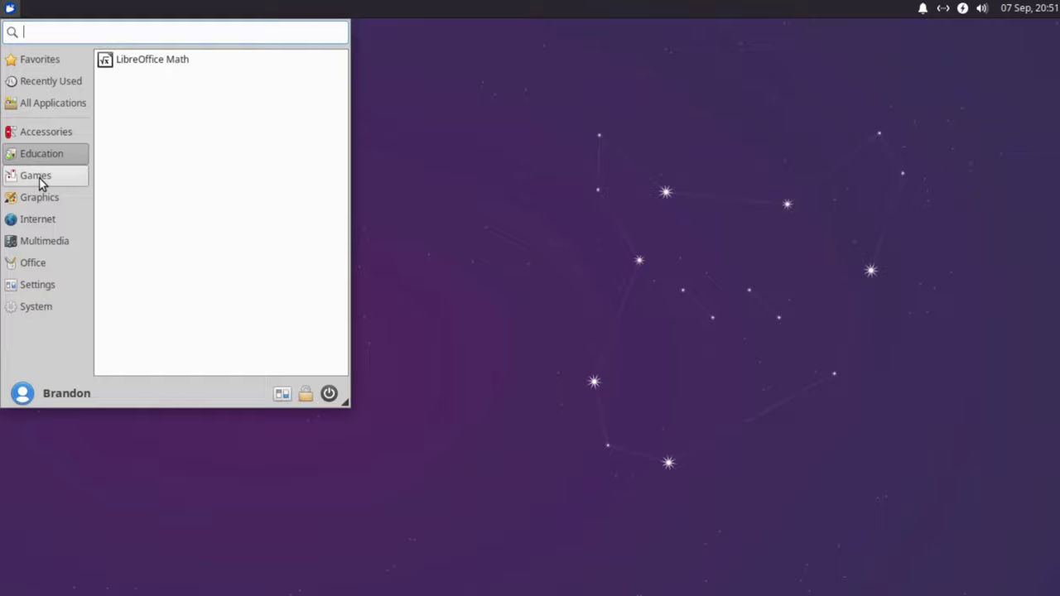
click(39, 178)
click(42, 196)
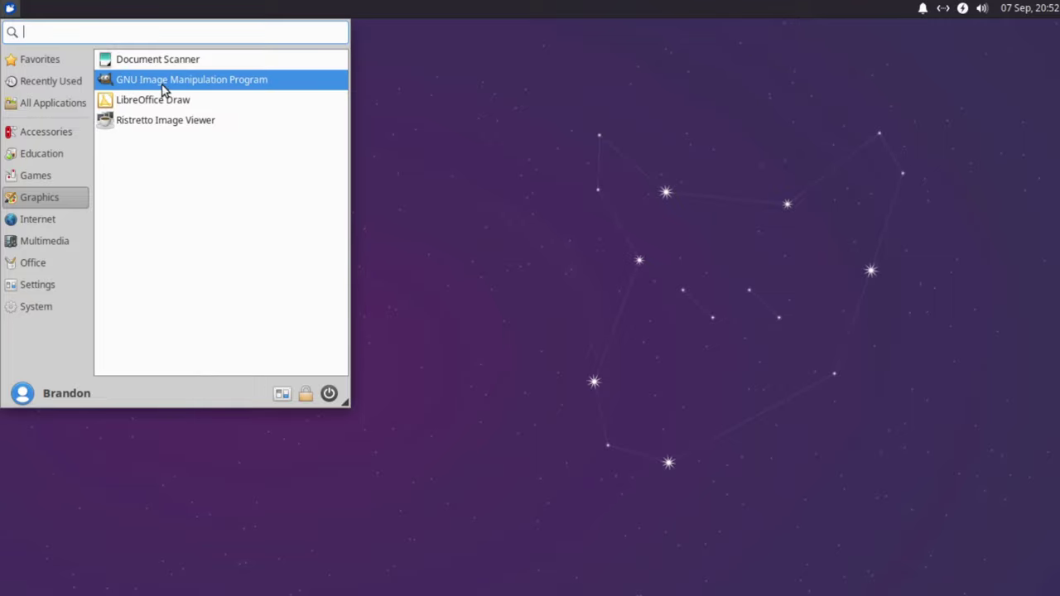
click(57, 136)
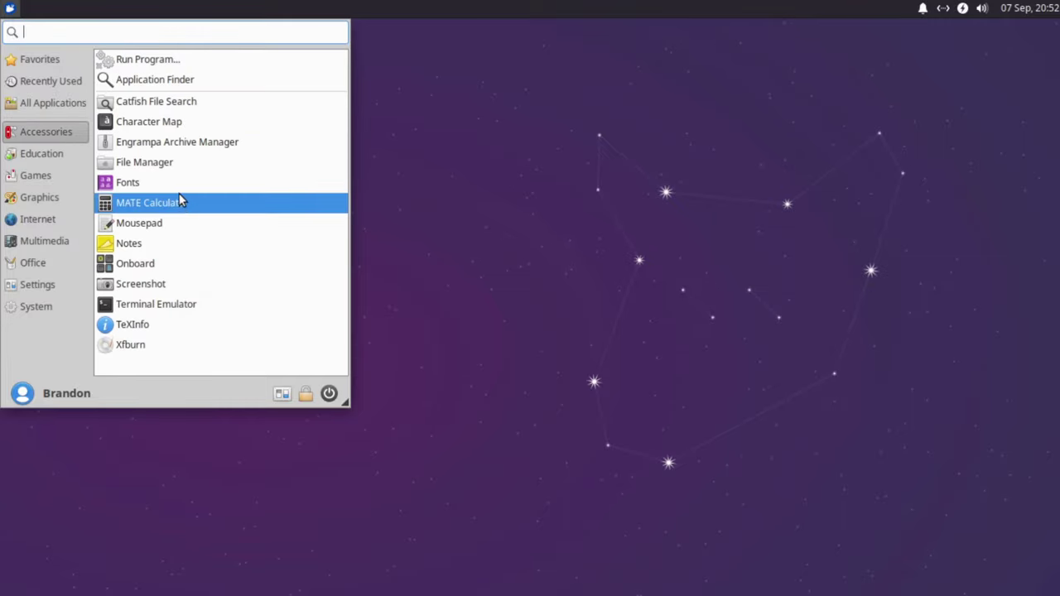
click(61, 247)
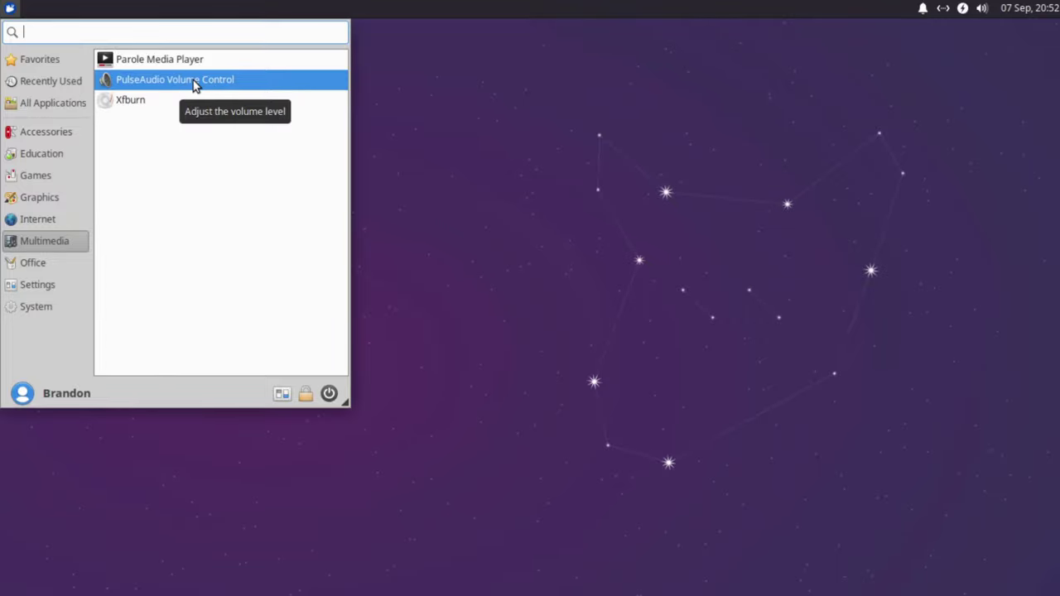
click(21, 265)
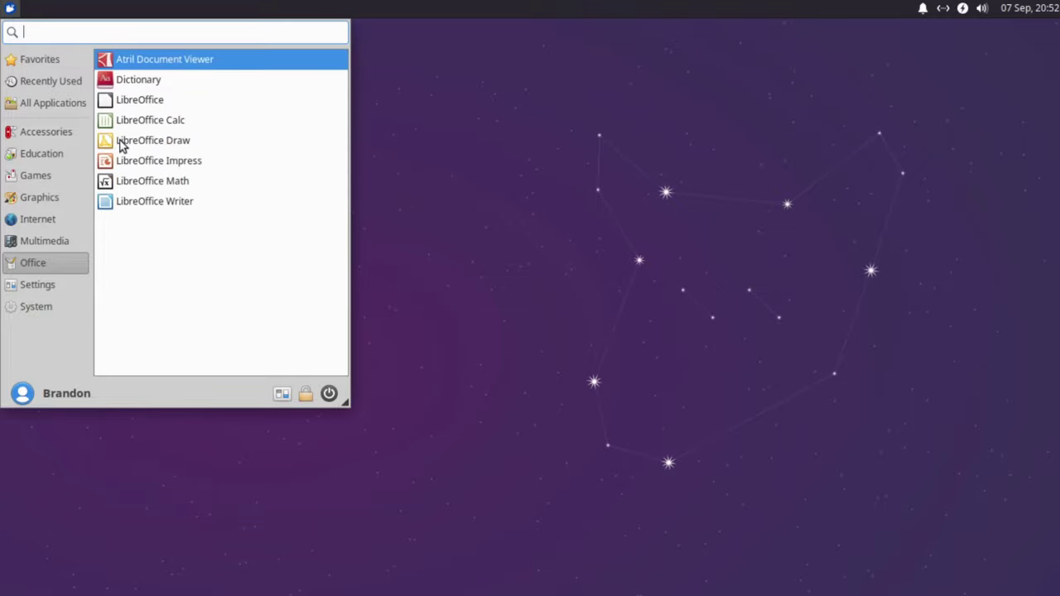
click(27, 285)
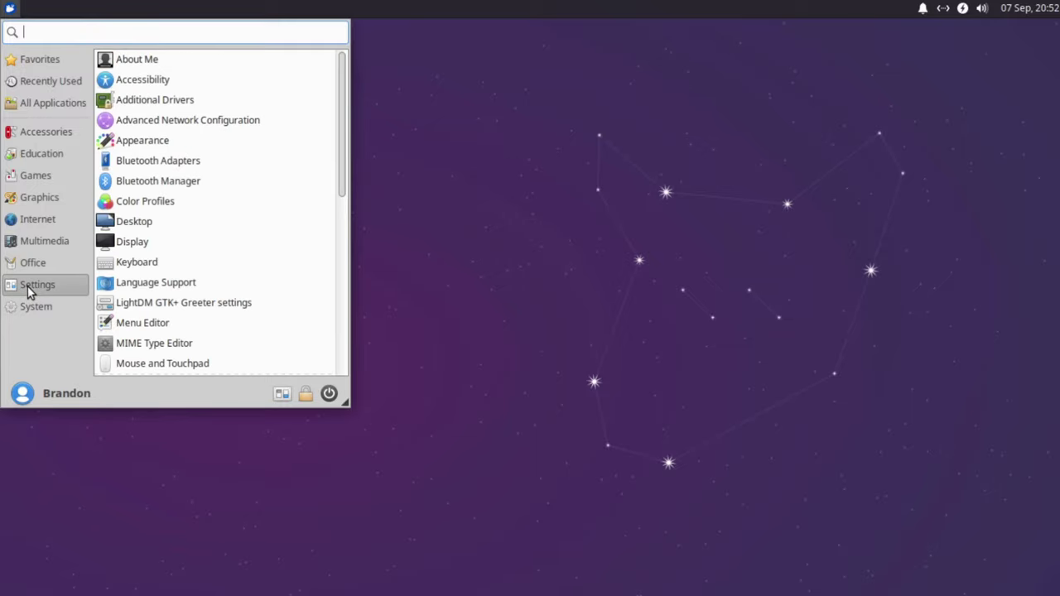
click(132, 242)
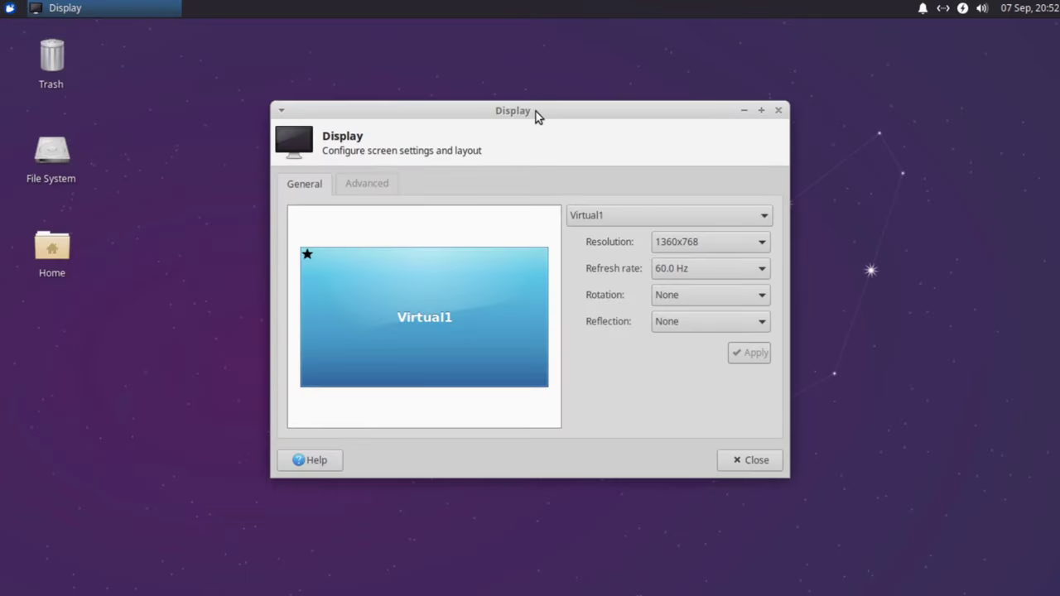
drag(535, 116, 427, 113)
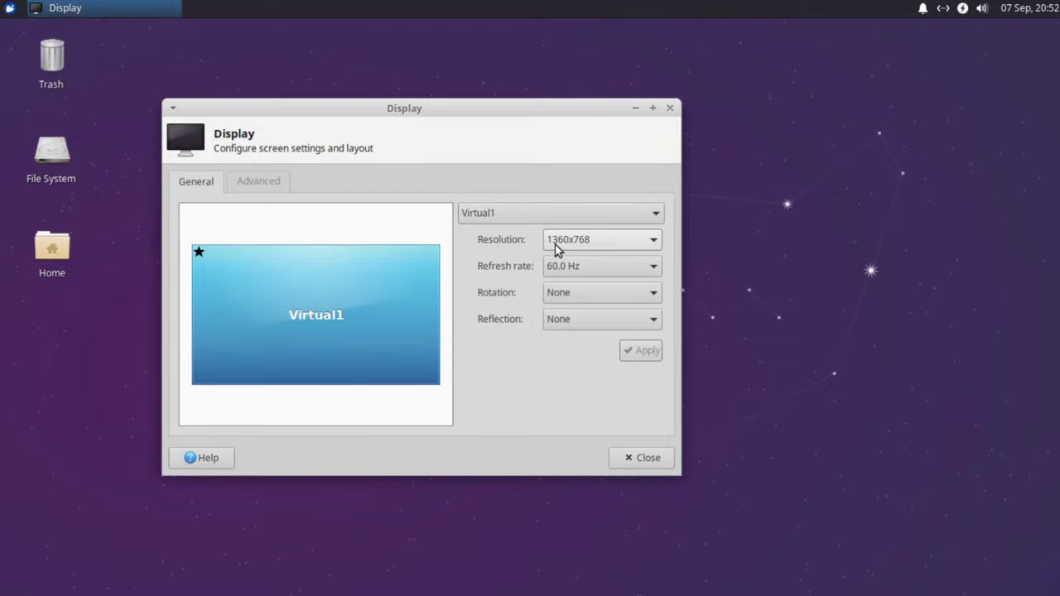
click(671, 108)
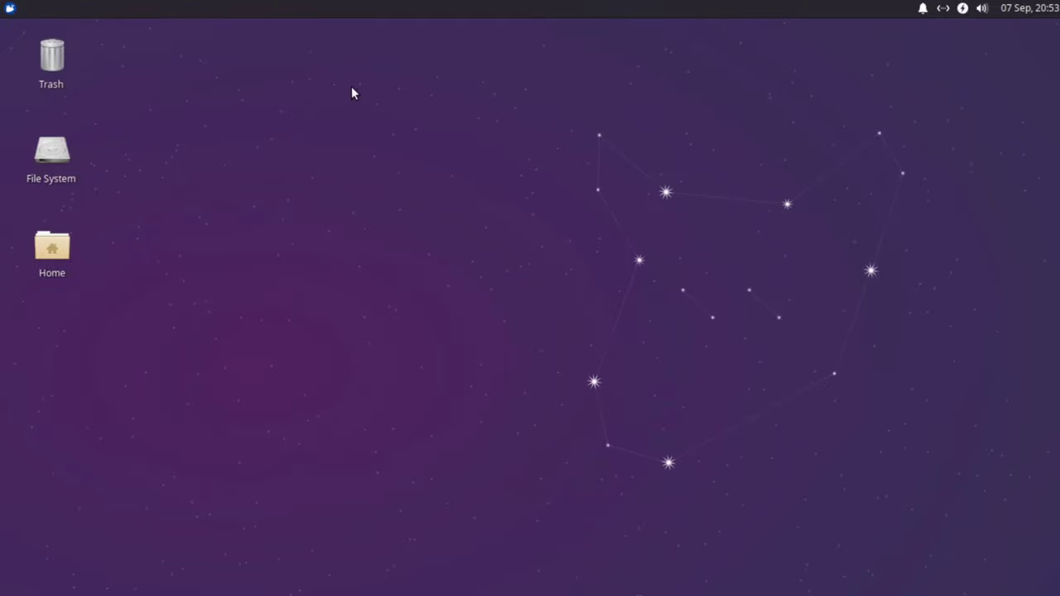
click(17, 10)
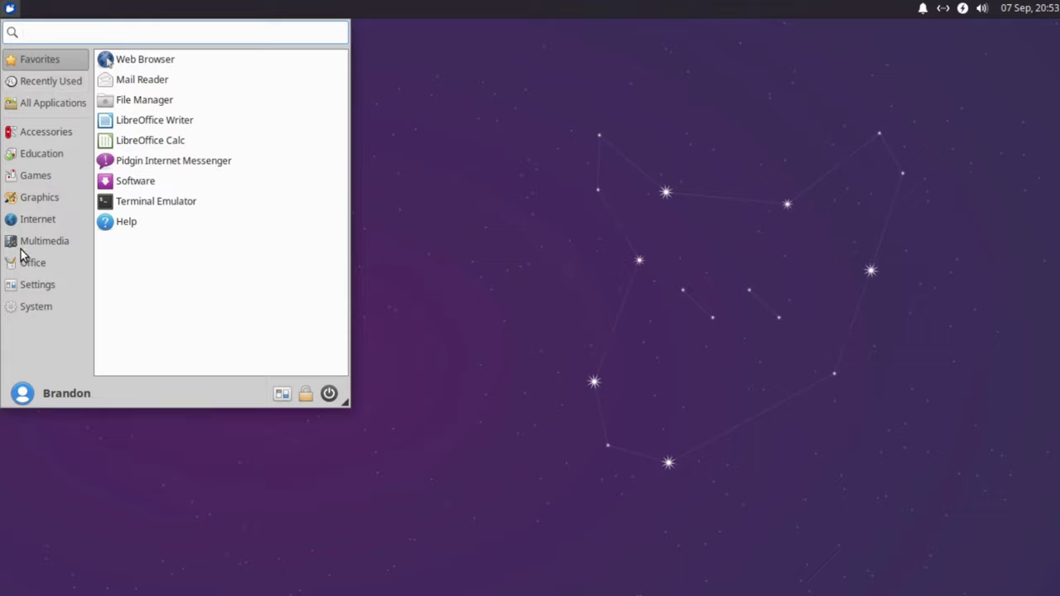
click(22, 285)
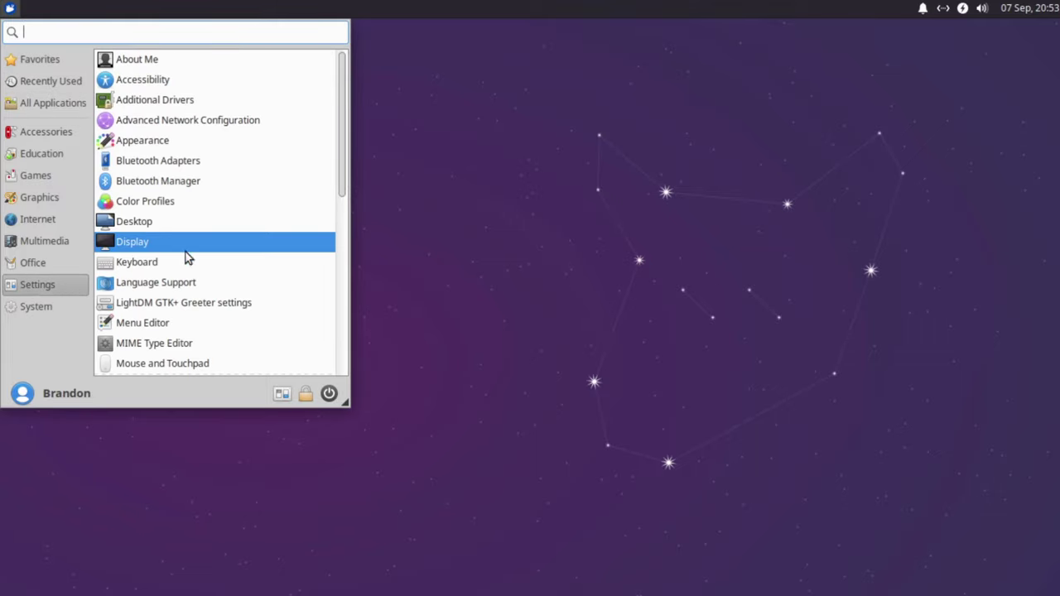
scroll(189, 305, down, 1)
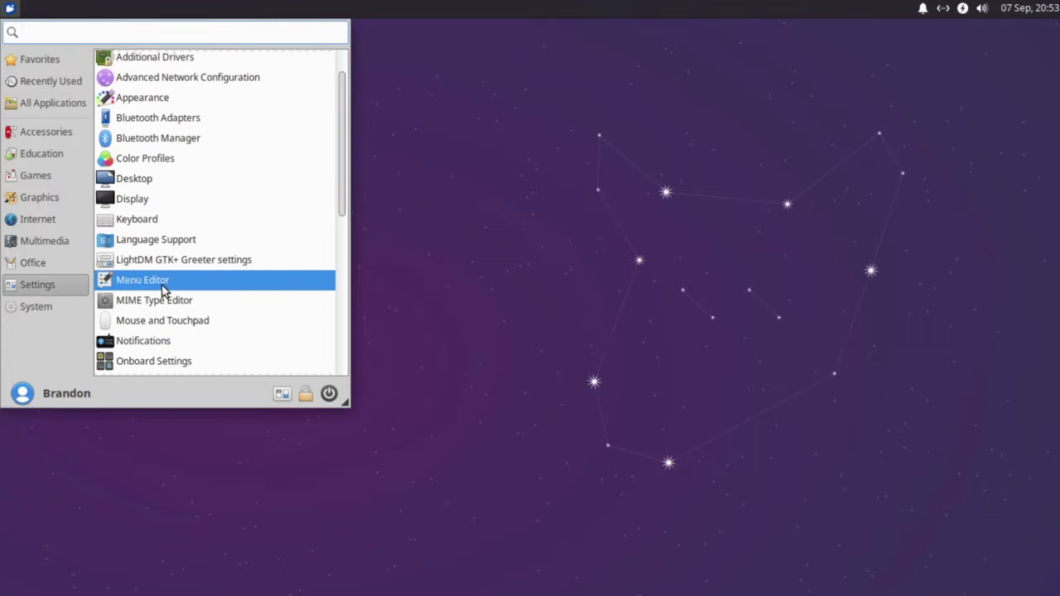
scroll(188, 324, down, 2)
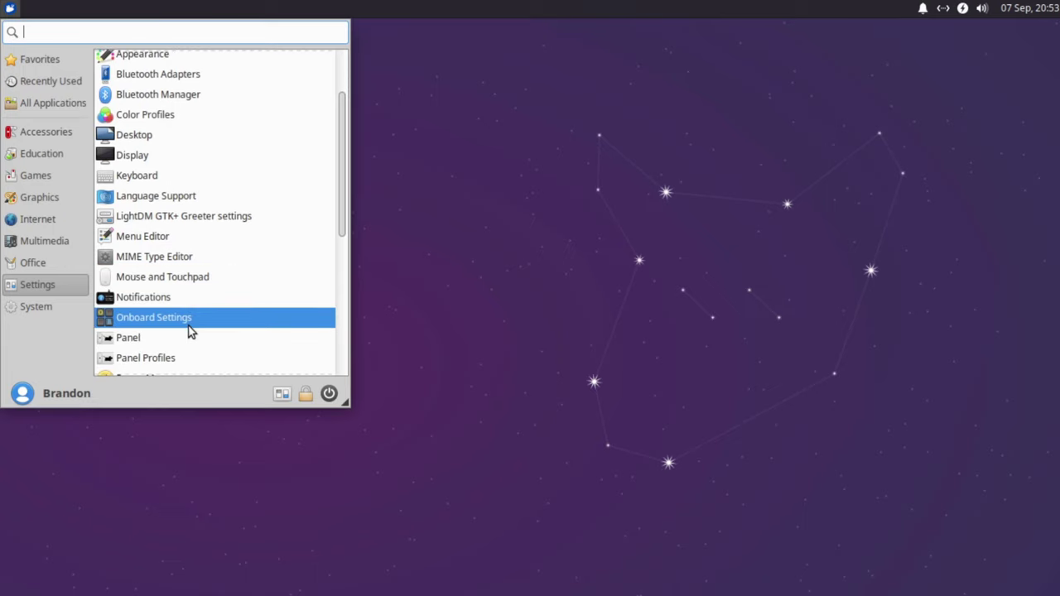
scroll(178, 319, down, 1)
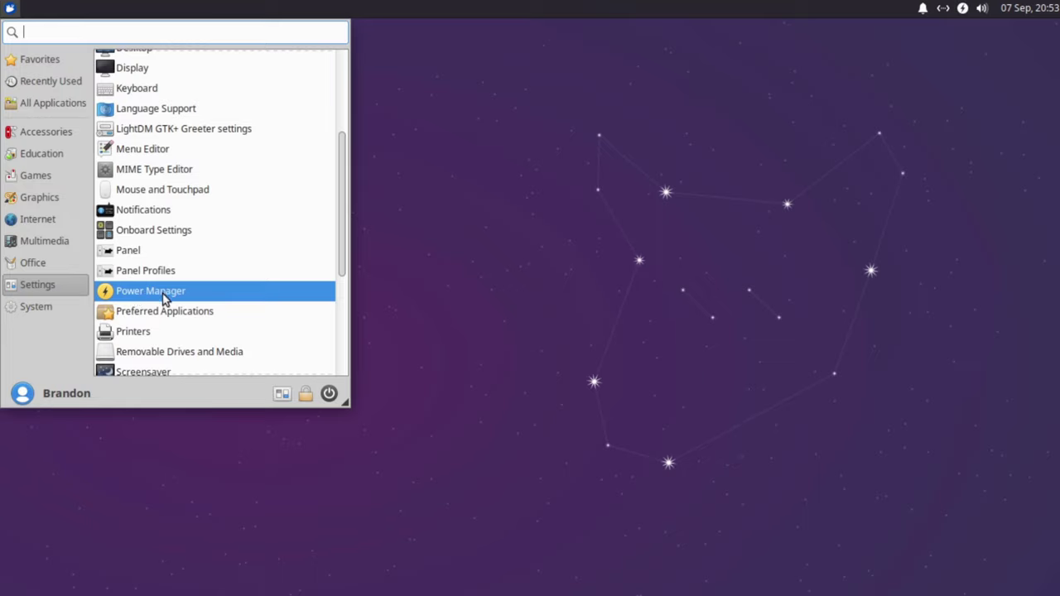
scroll(170, 298, down, 5)
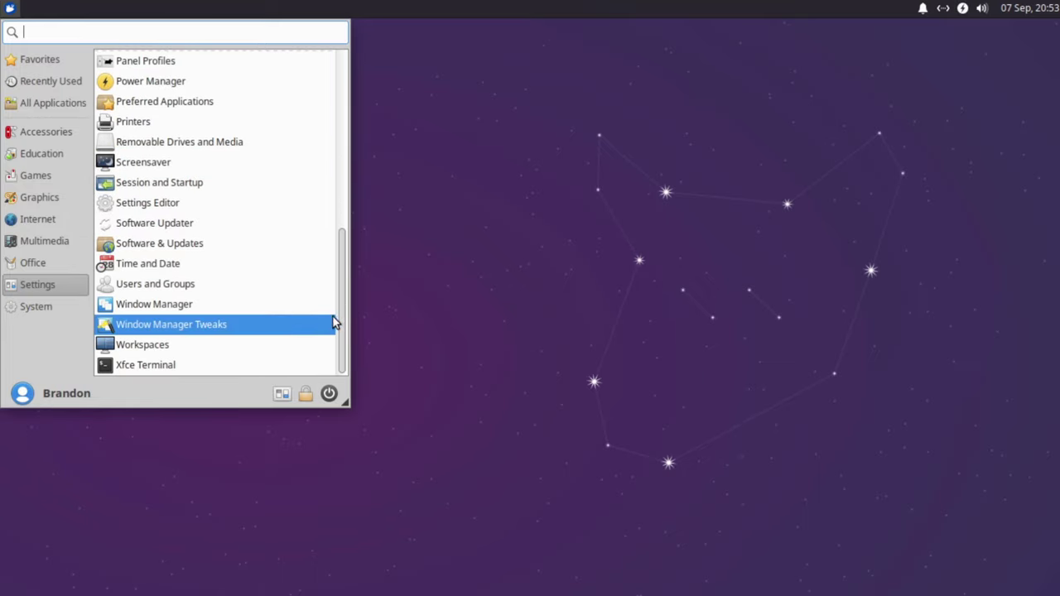
click(152, 329)
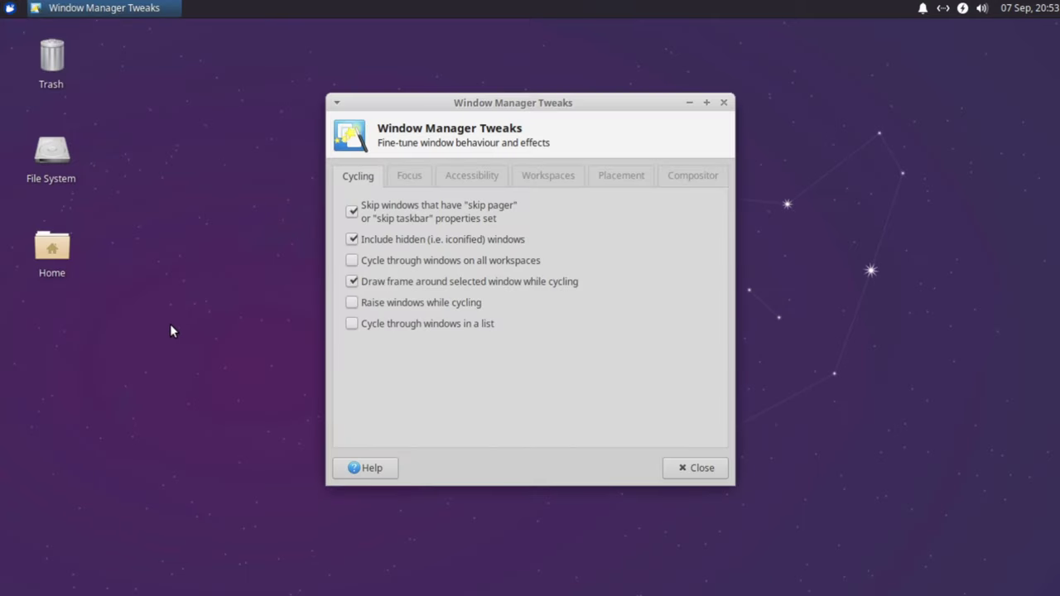
click(412, 178)
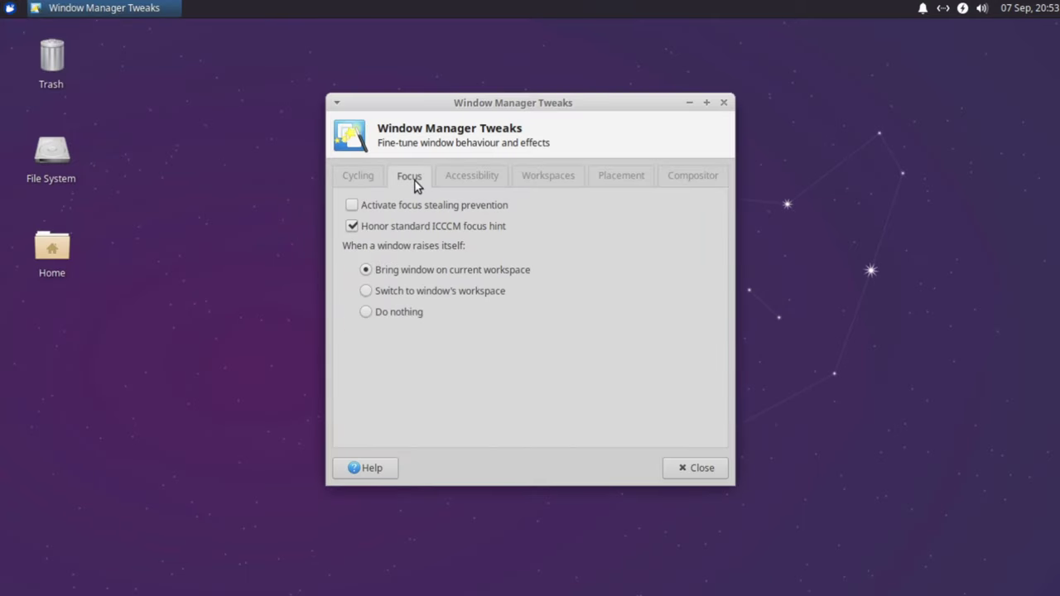
click(465, 176)
click(531, 175)
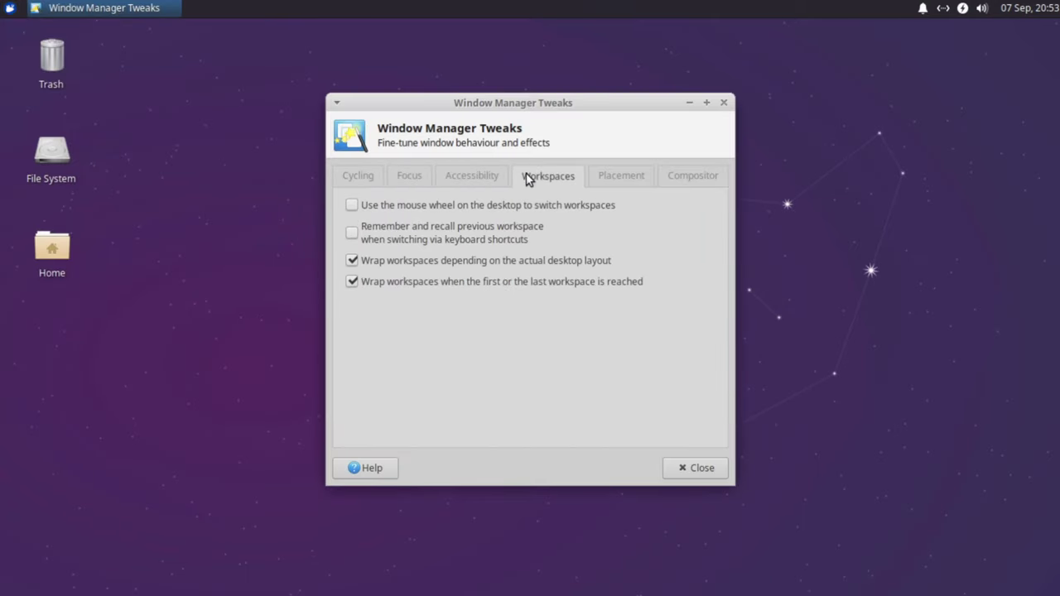
click(724, 102)
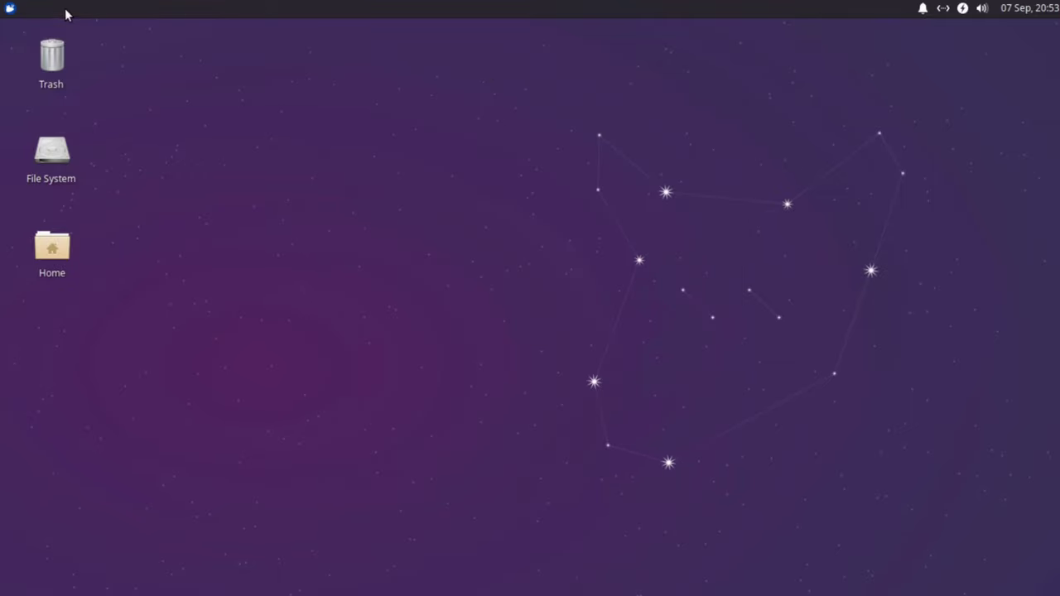
double_click(55, 242)
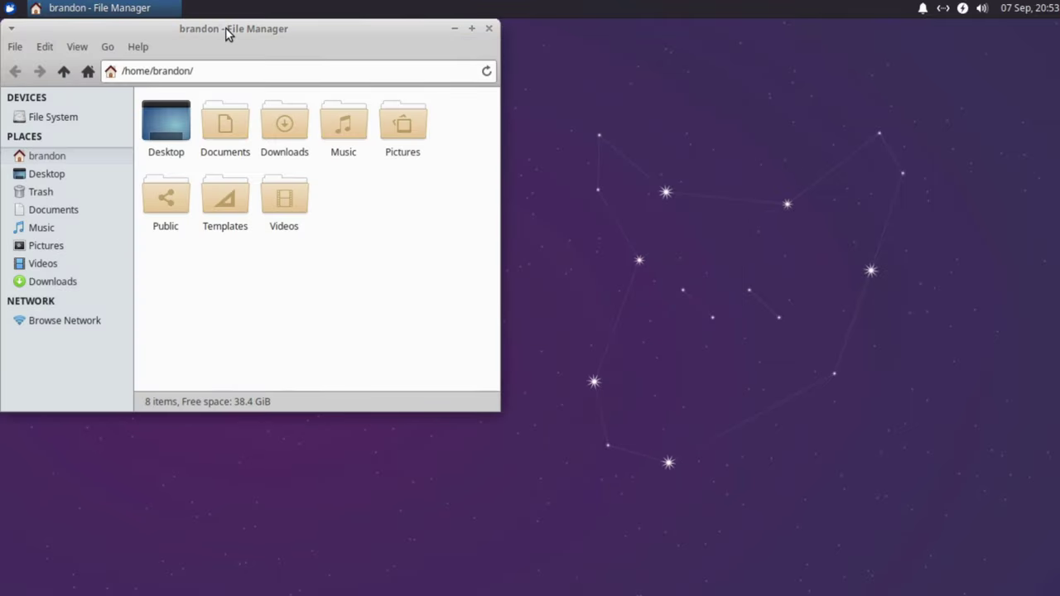
drag(226, 27, 379, 66)
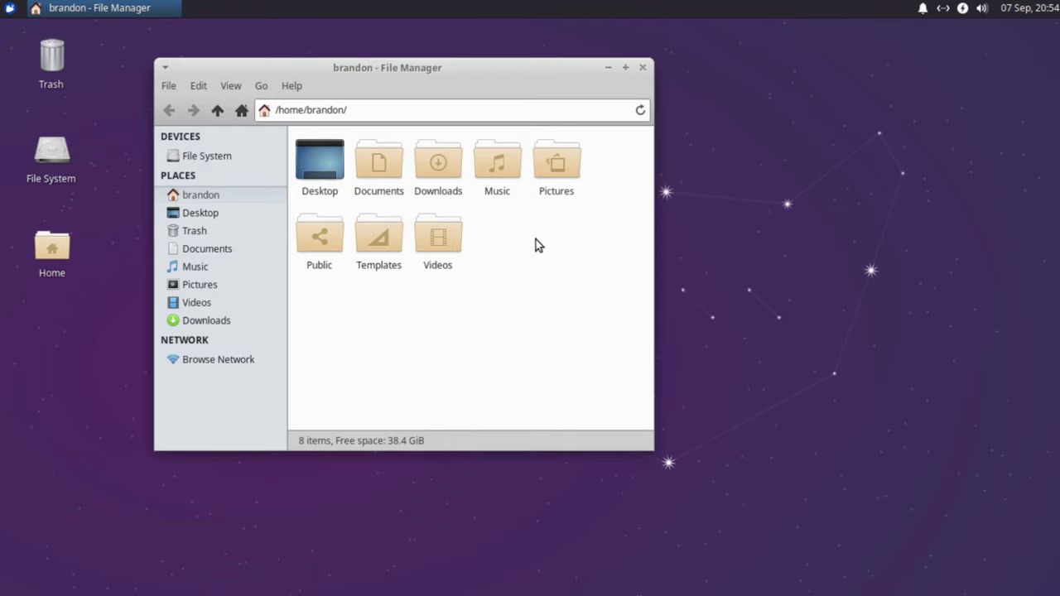
double_click(430, 237)
click(197, 268)
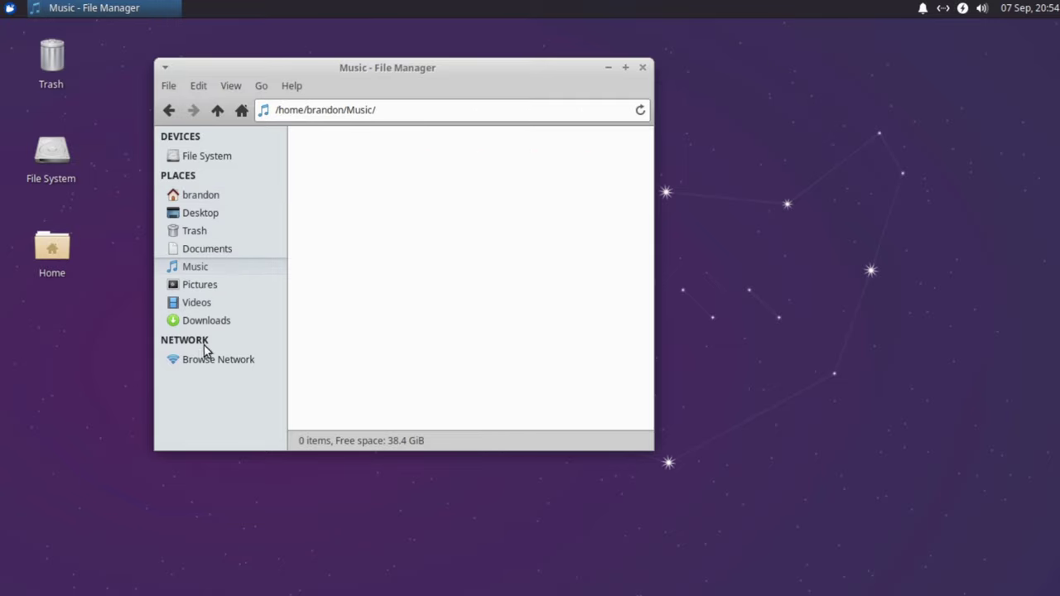
click(198, 157)
double_click(376, 234)
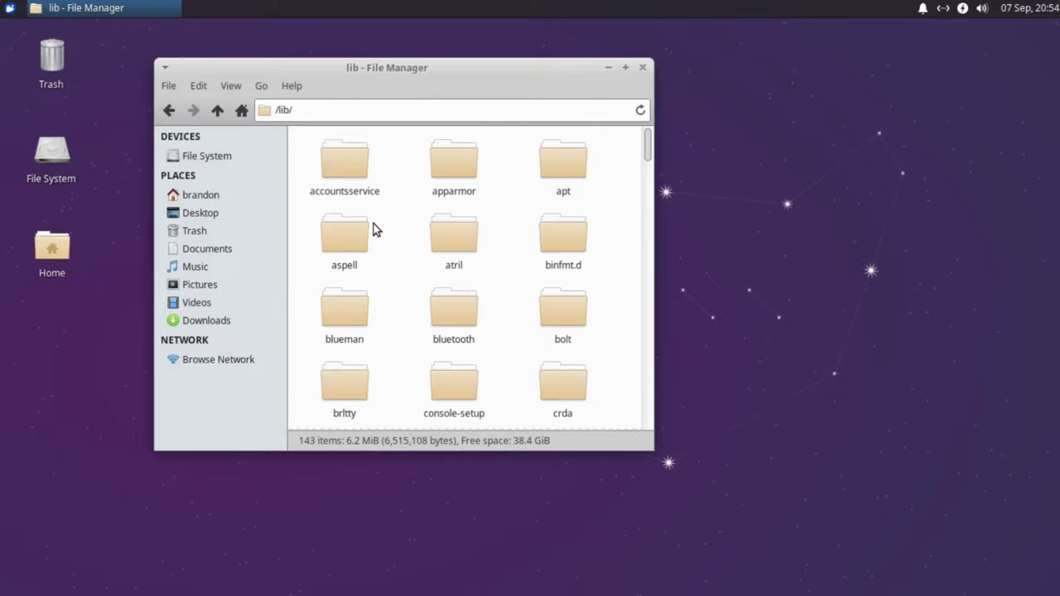
scroll(447, 240, down, 8)
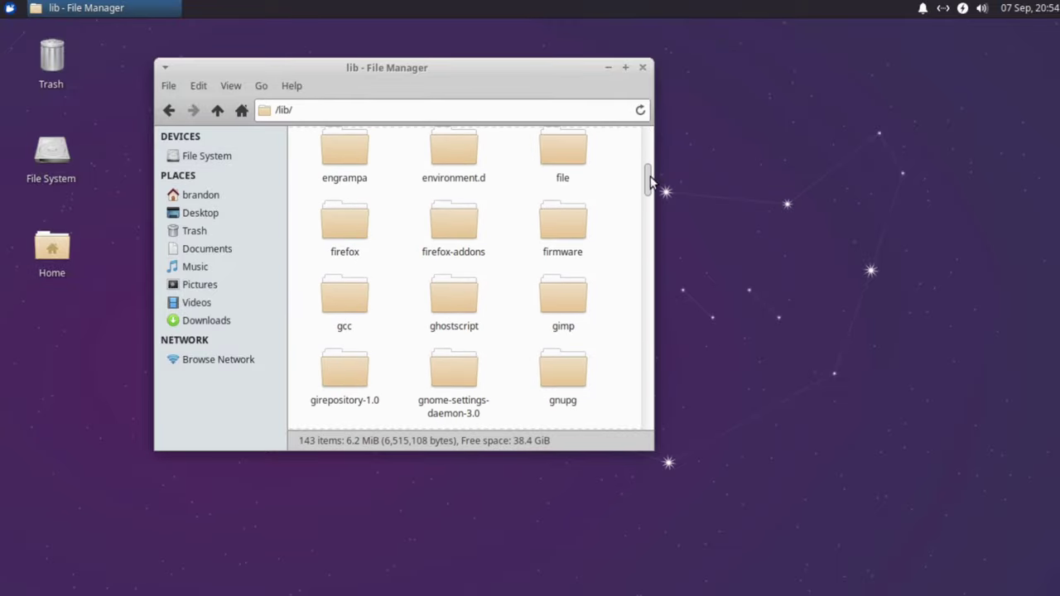
drag(650, 182, 634, 385)
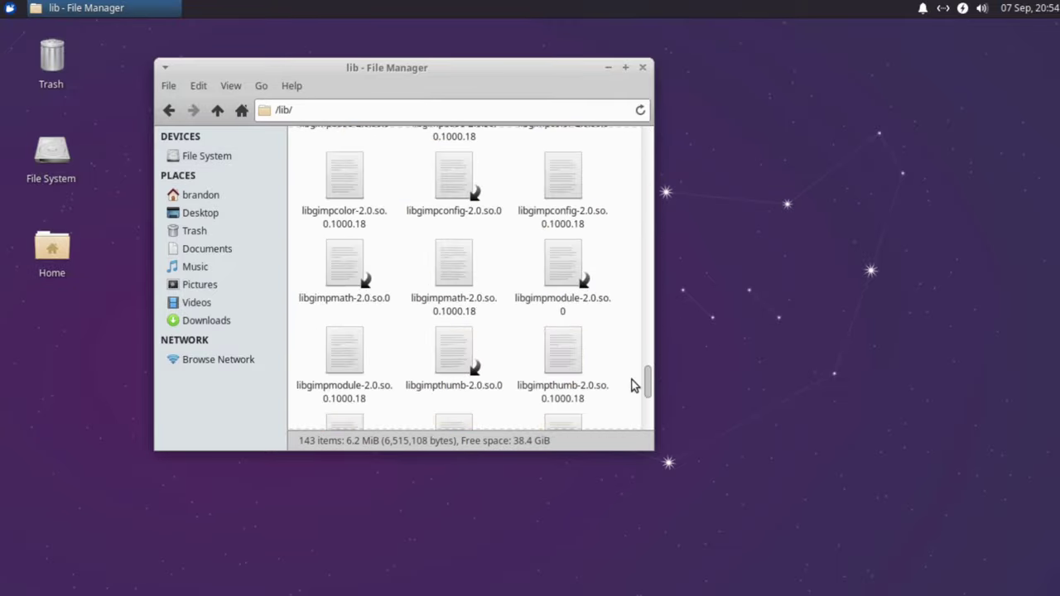
click(641, 67)
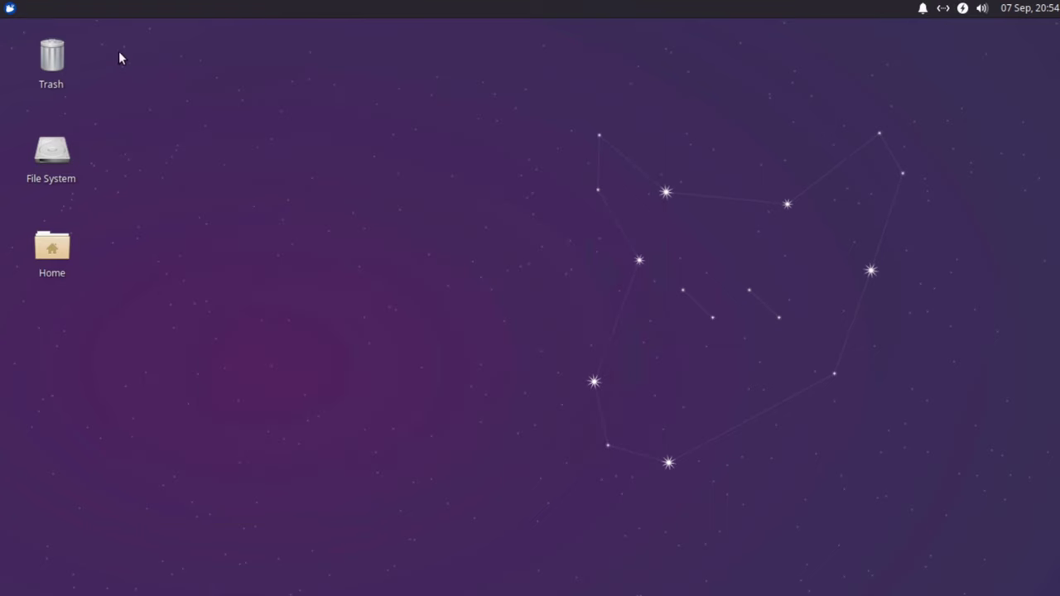
Place Appearance settings on the right and the home-folder file manager on the left.
click(12, 10)
click(39, 287)
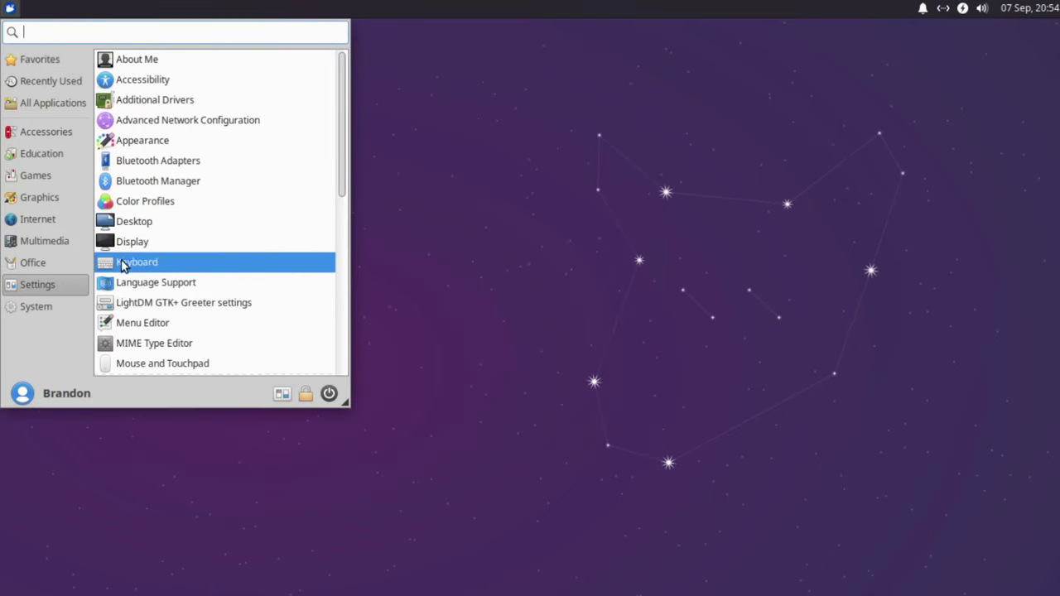
click(169, 143)
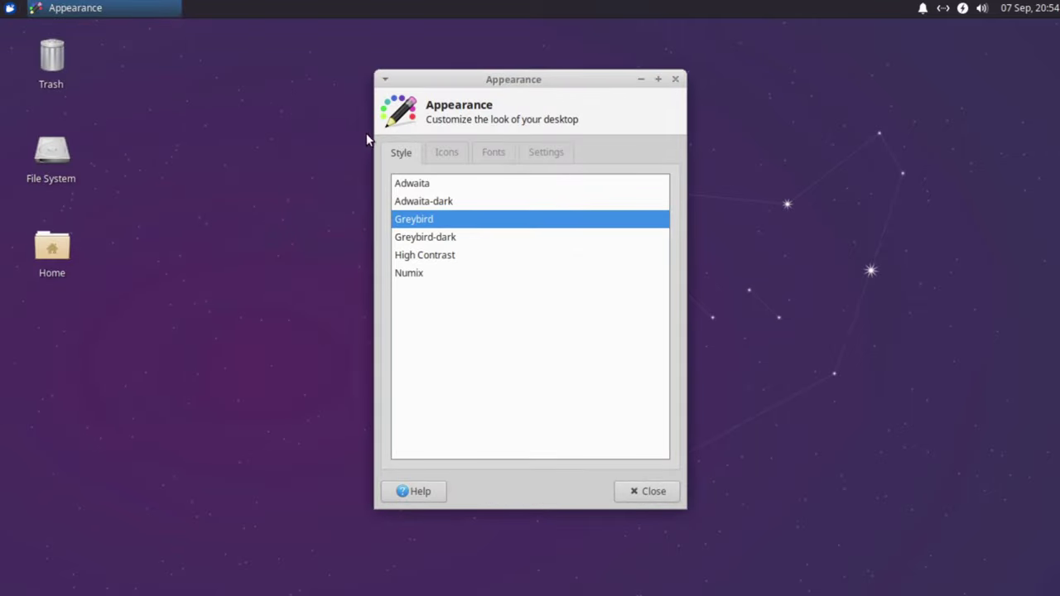
drag(441, 79, 618, 81)
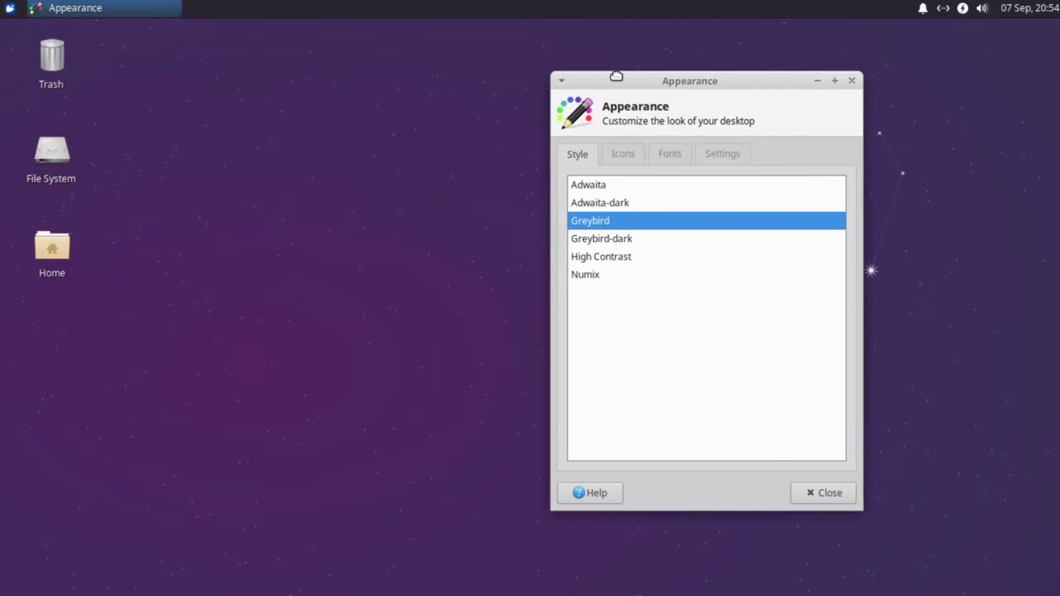
double_click(52, 251)
drag(308, 36, 329, 109)
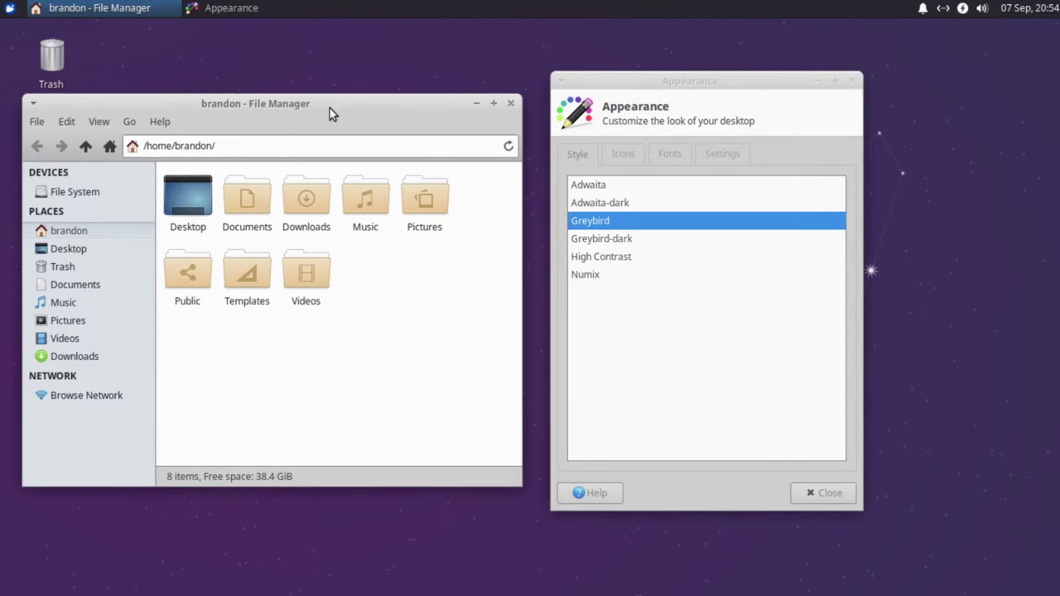
Try Adwaita-dark, Greybird, Greybird-dark, High Contrast and Numix styles, settling on light Adwaita.
click(602, 189)
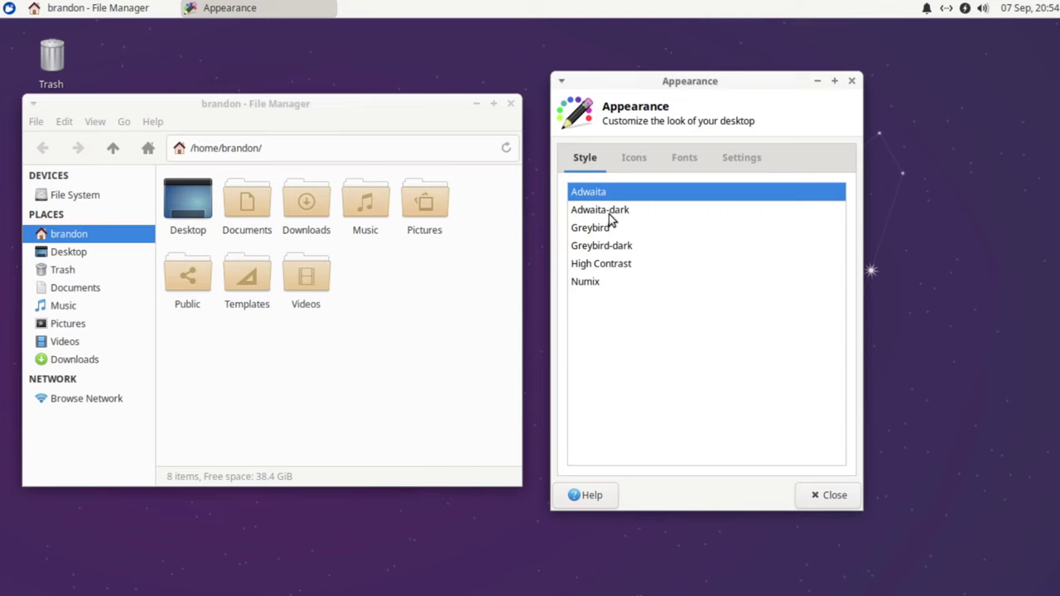
click(609, 212)
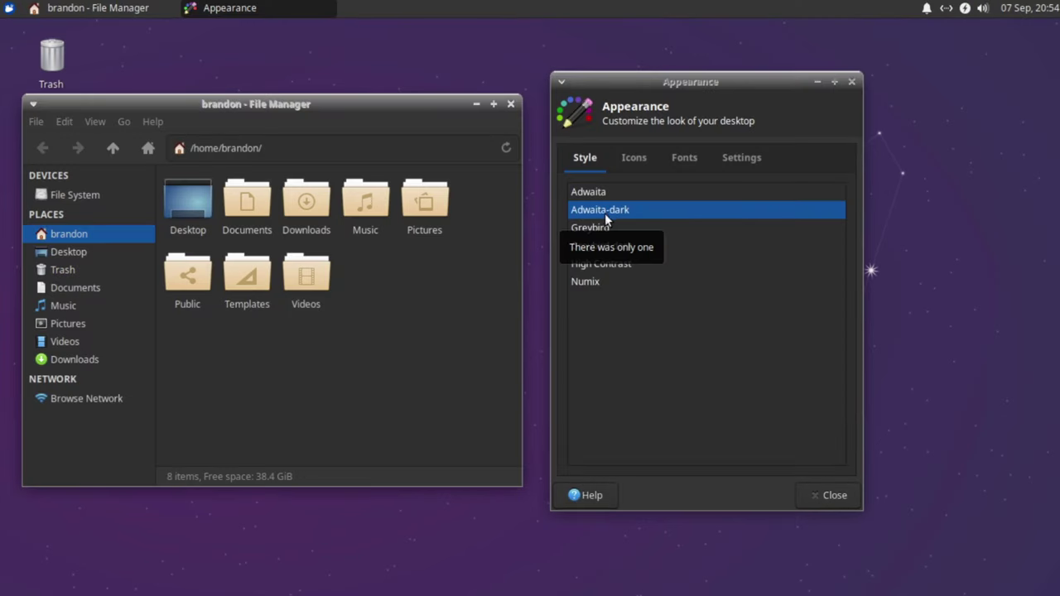
click(608, 229)
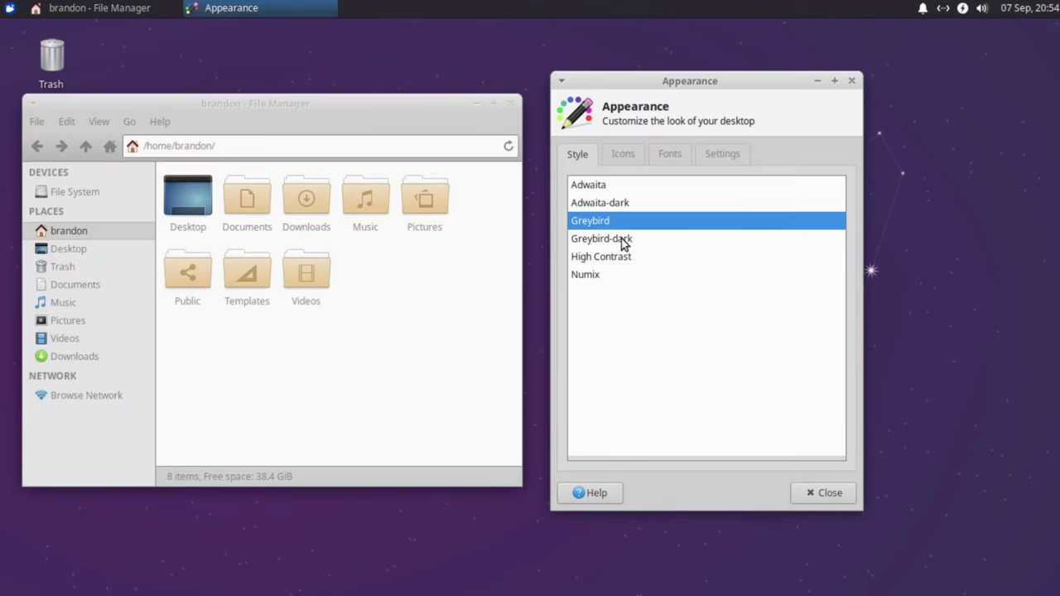
click(625, 240)
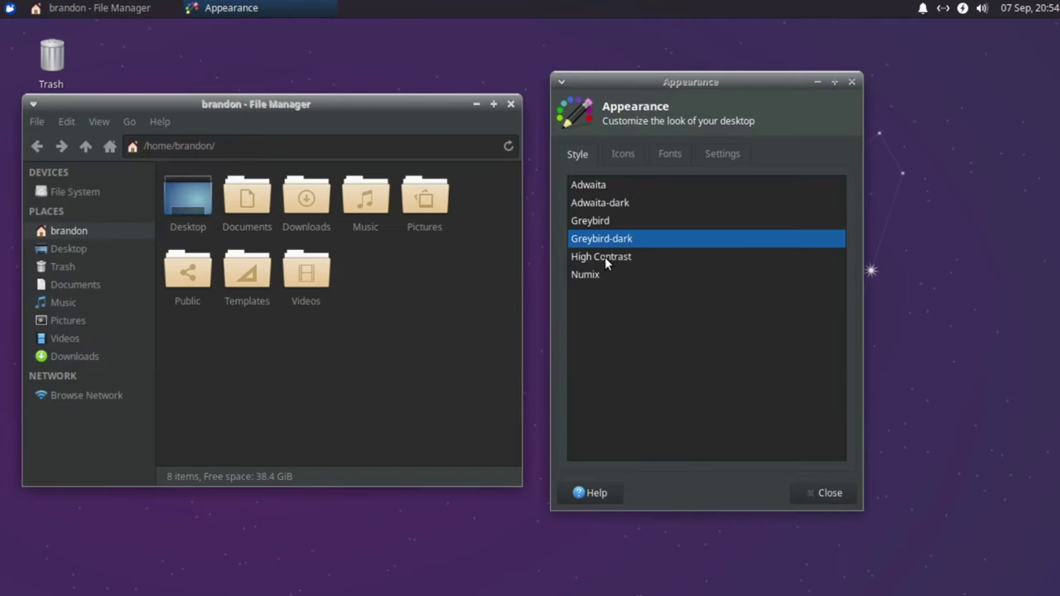
click(604, 257)
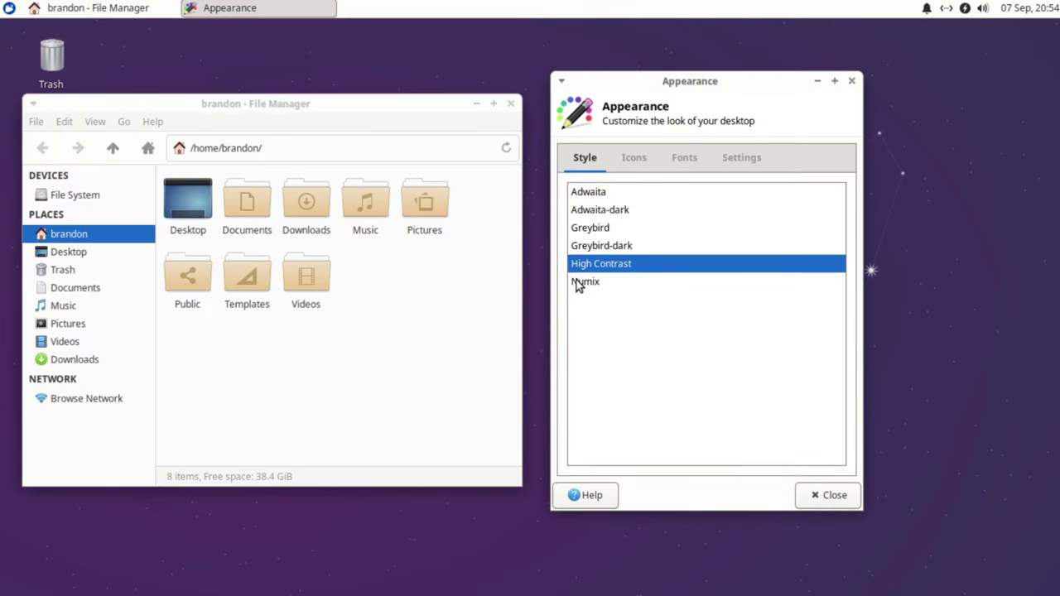
click(584, 282)
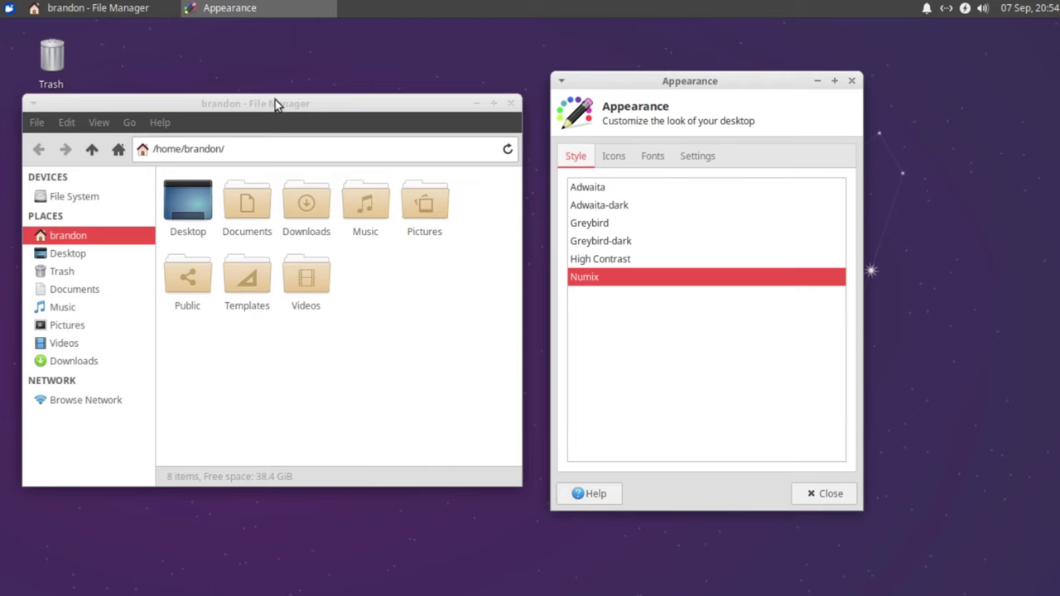
drag(275, 99, 270, 79)
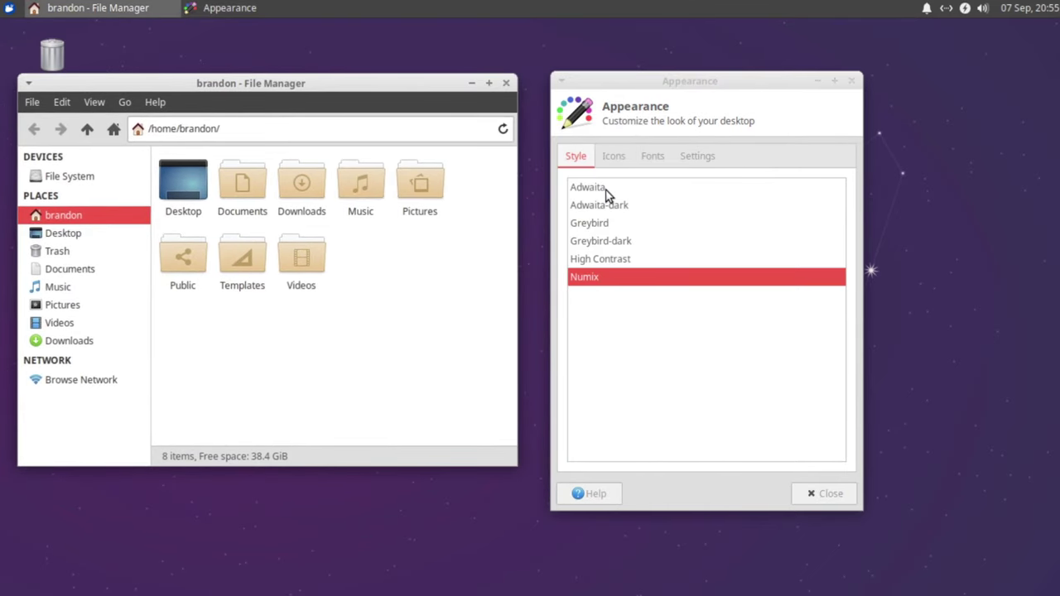
click(634, 208)
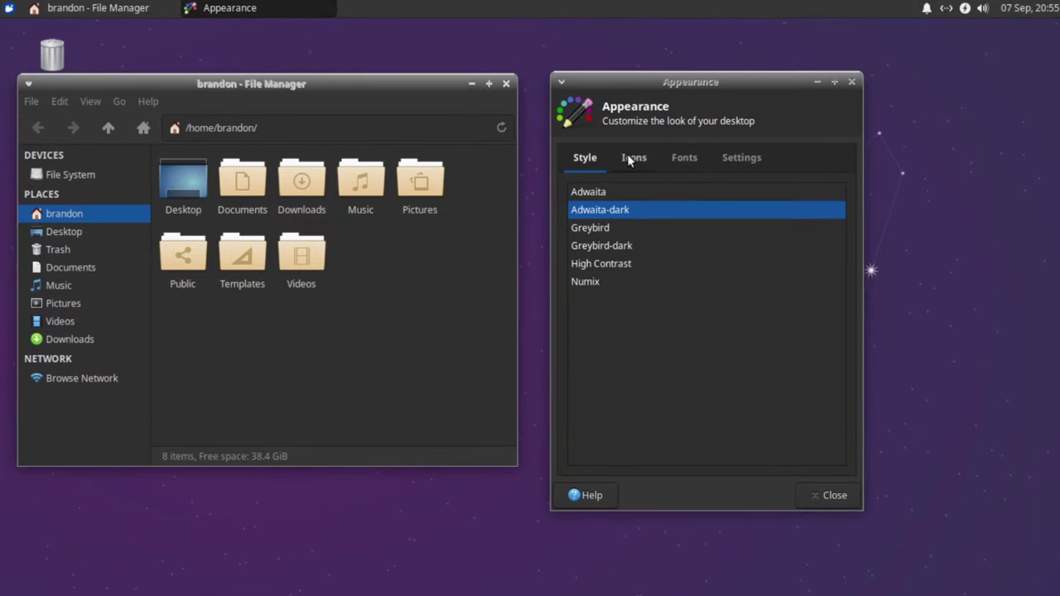
click(593, 193)
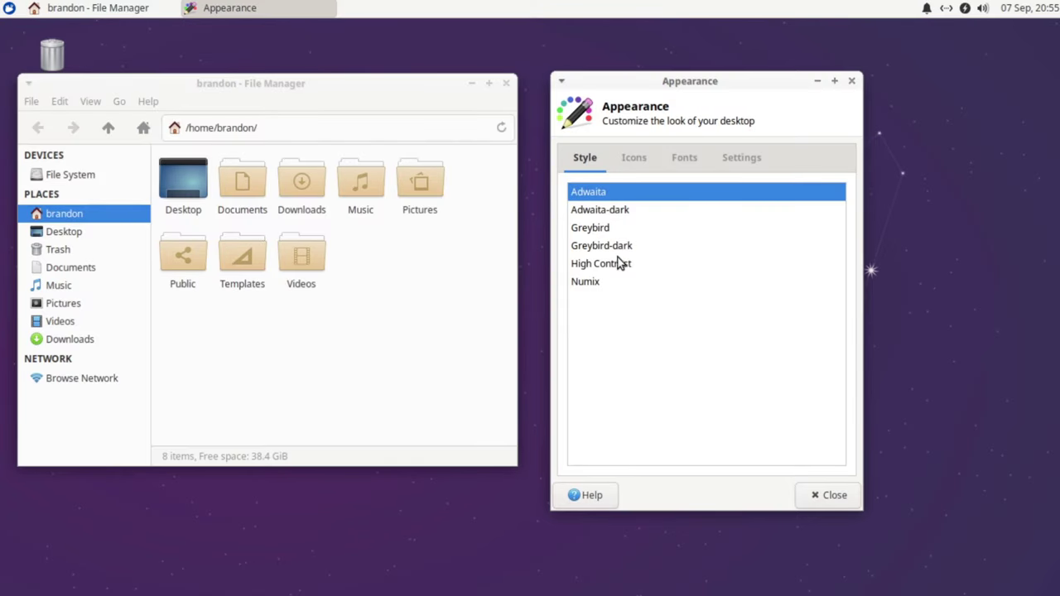
Apply the Greybird style and the Ubuntu-Mono-Dark icon theme.
click(621, 231)
click(624, 153)
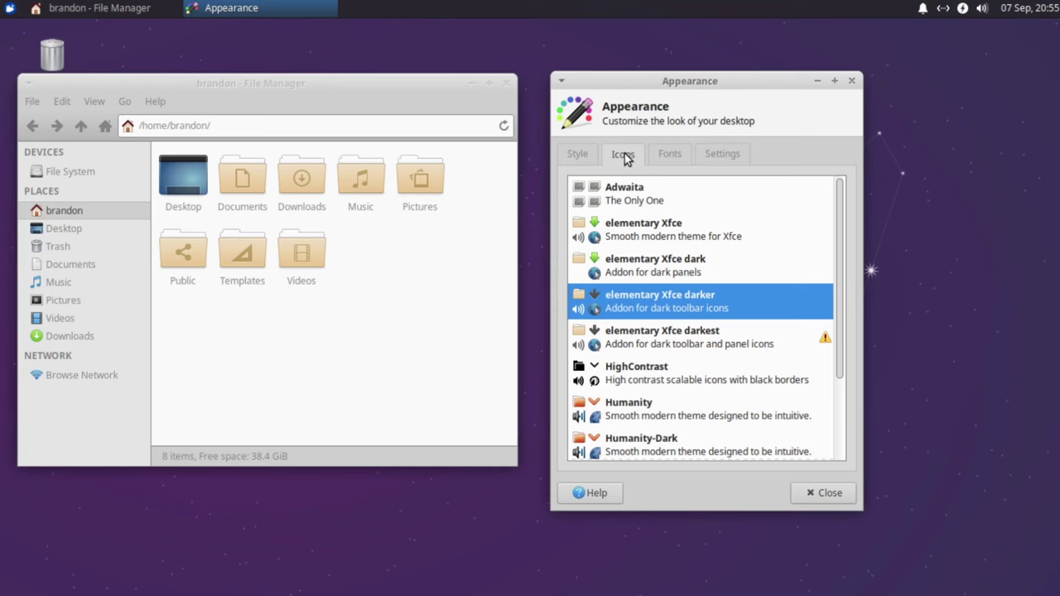
mouse_move(840, 317)
mouse_down()
mouse_move(837, 406)
mouse_move(837, 298)
mouse_up()
scroll(723, 364, down, 3)
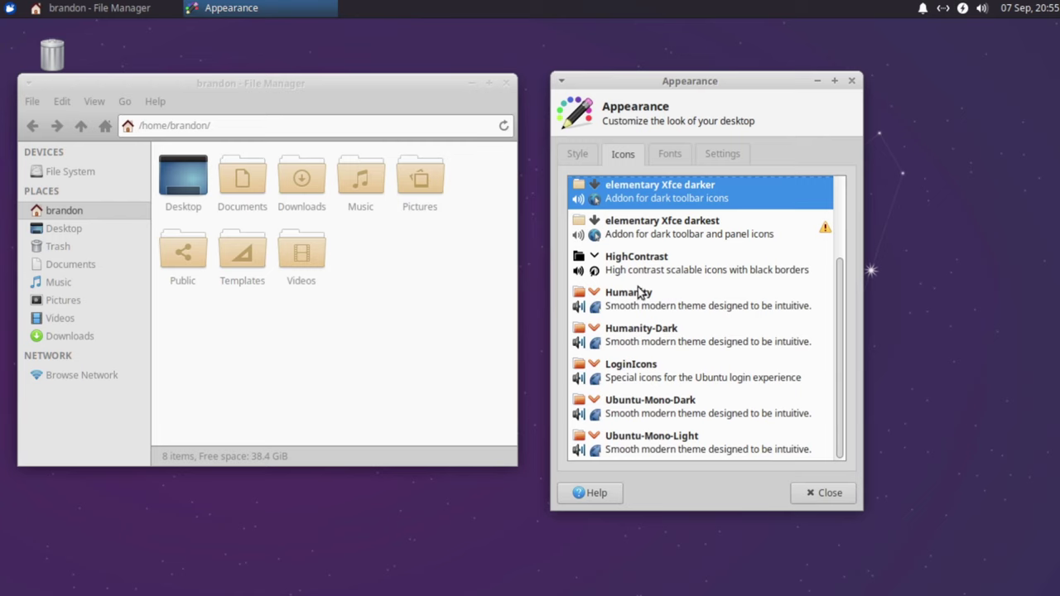
scroll(640, 293, up, 1)
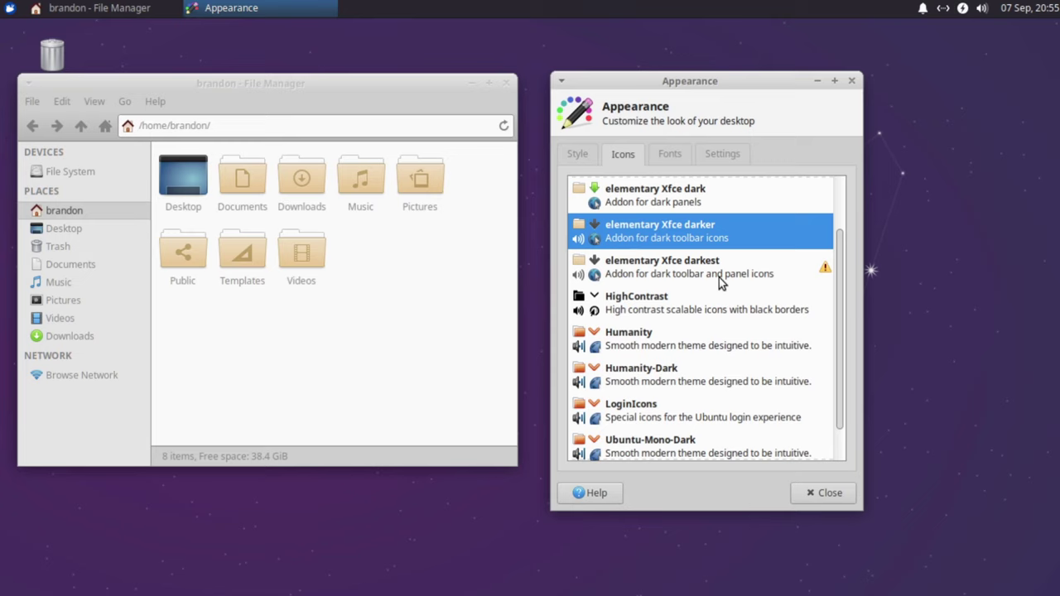
scroll(719, 281, down, 1)
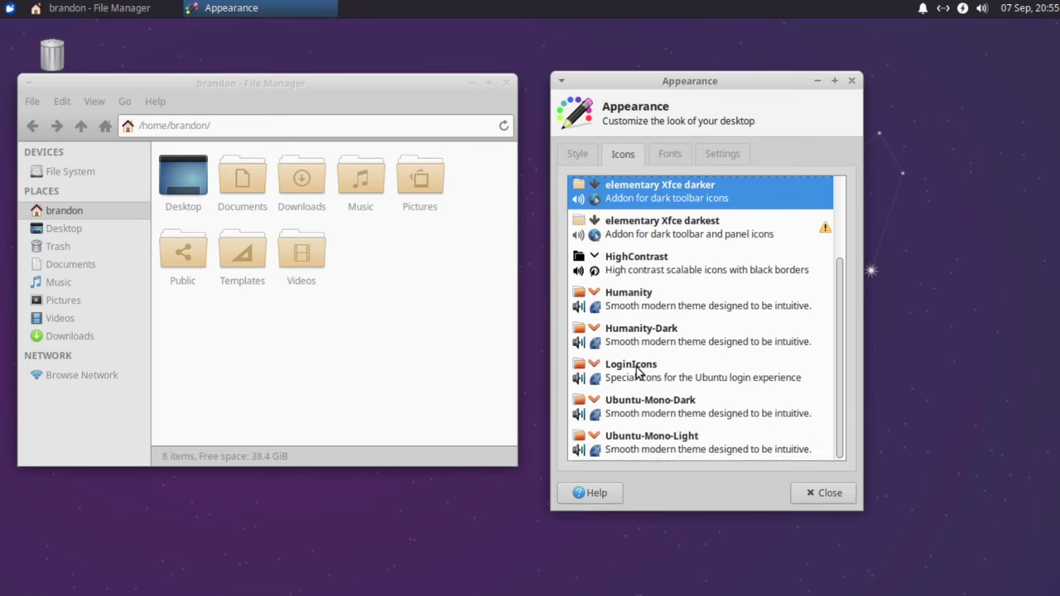
click(655, 408)
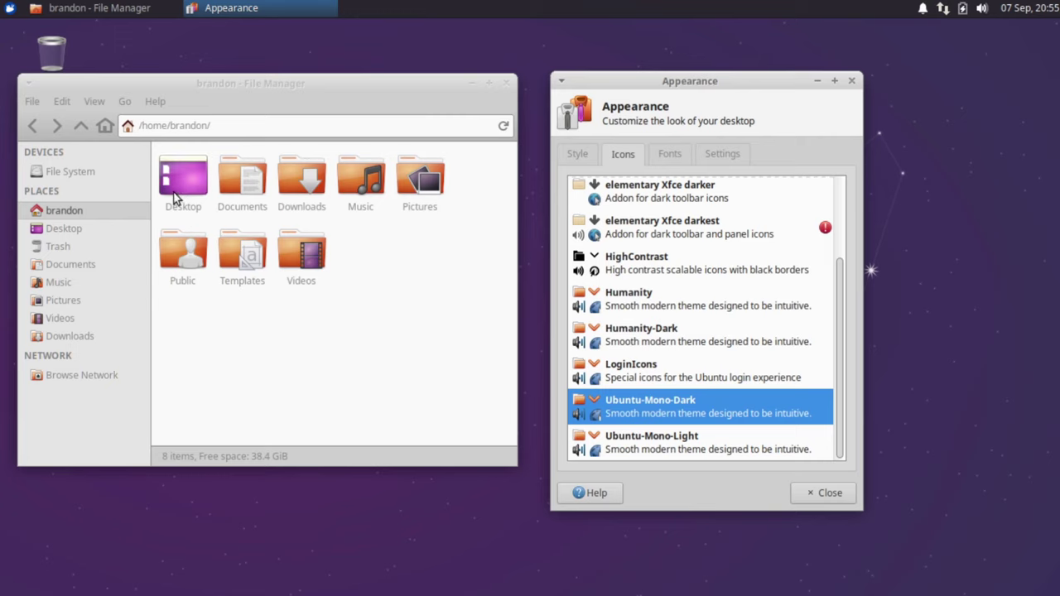
Look through the Appearance Fonts tab and the toolbar and window scaling Settings tab.
click(668, 158)
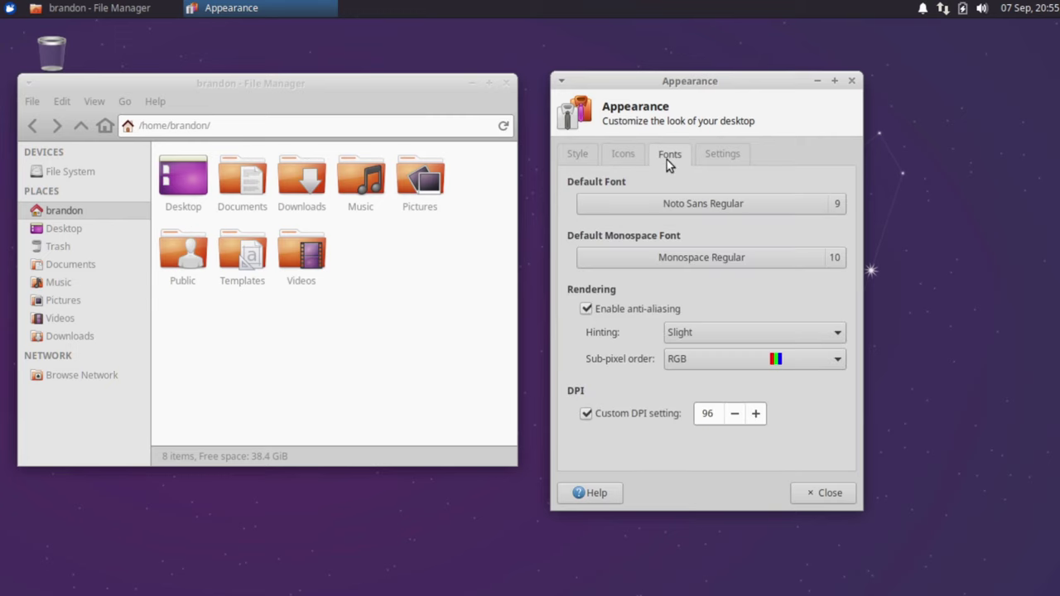
click(621, 155)
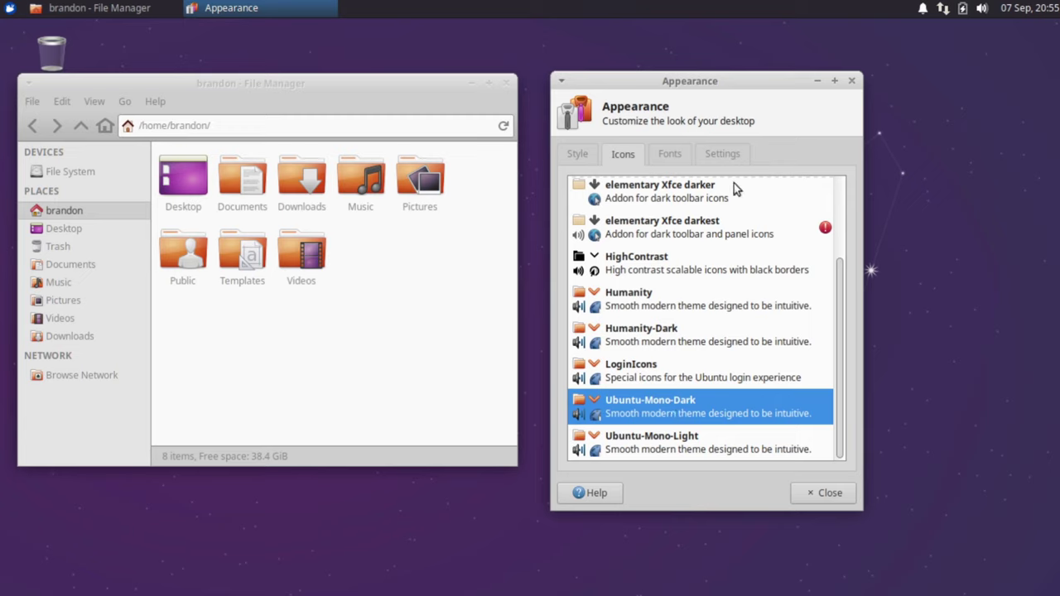
click(668, 156)
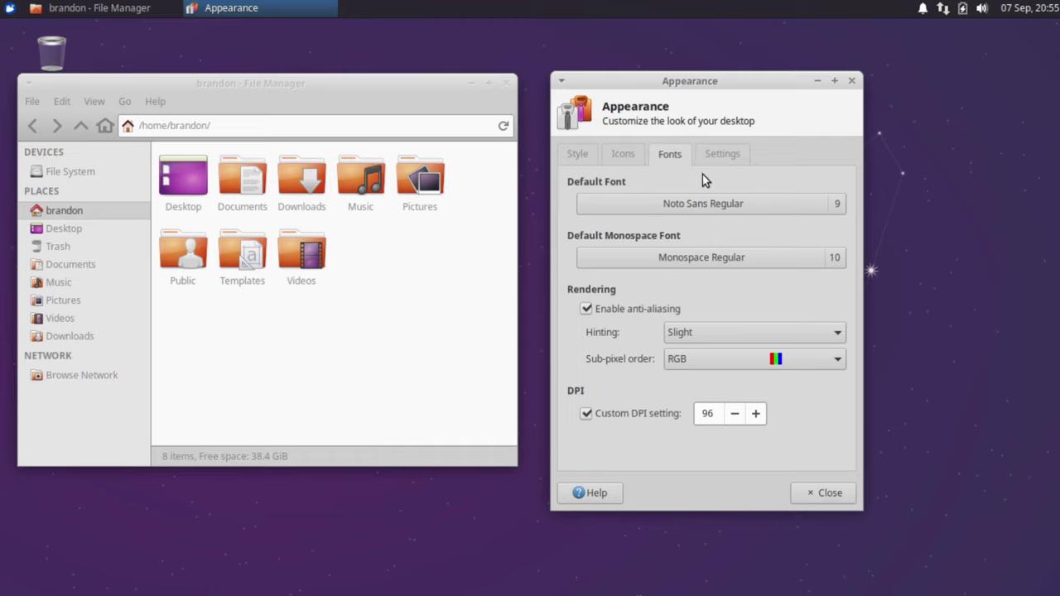
click(728, 156)
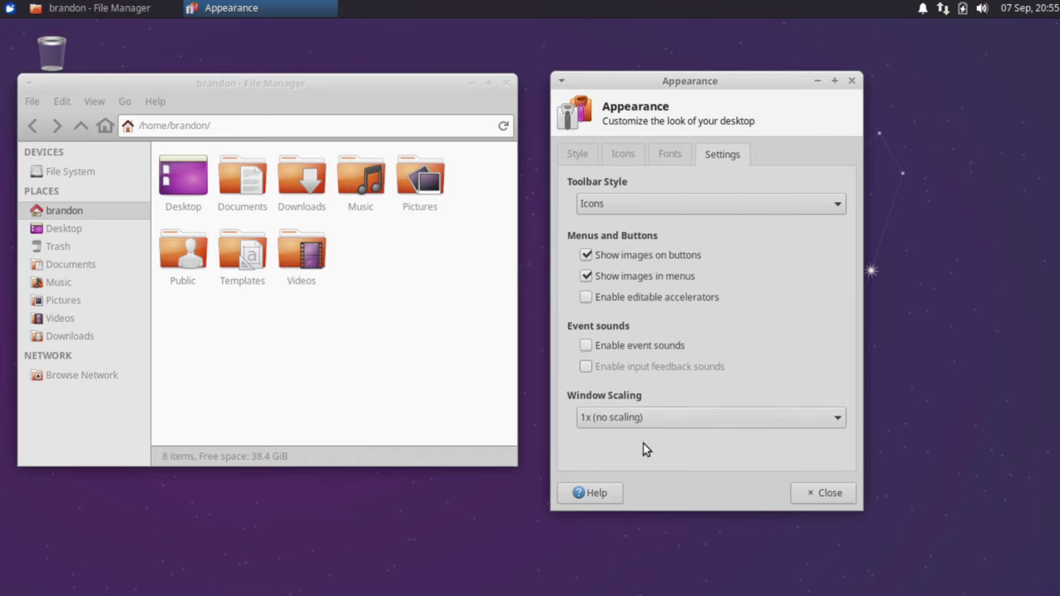
Close Appearance and the file manager, then open, minimize, restore and close Home.
click(852, 81)
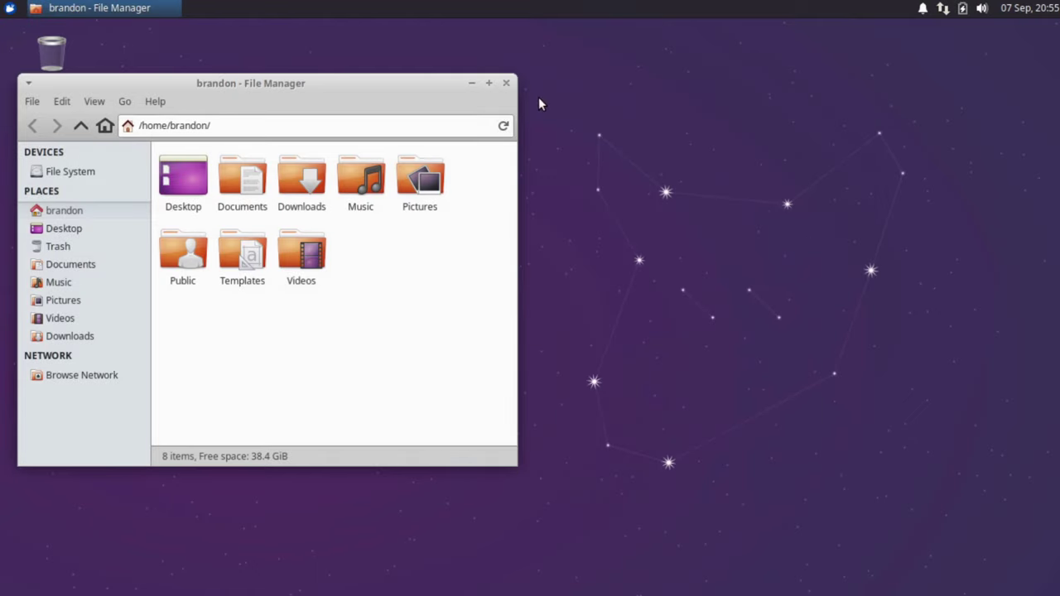
click(507, 84)
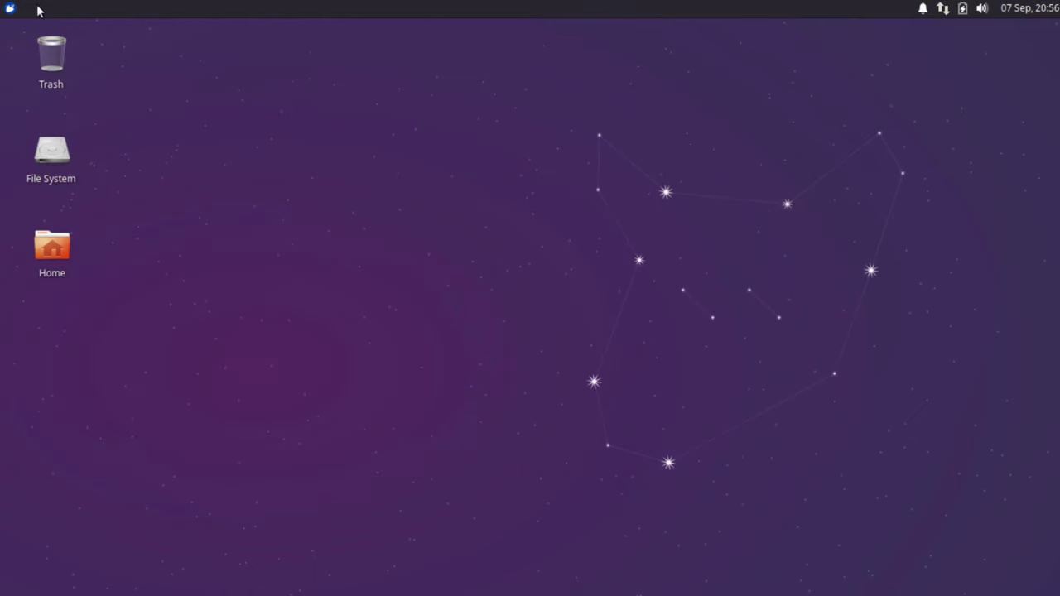
double_click(48, 251)
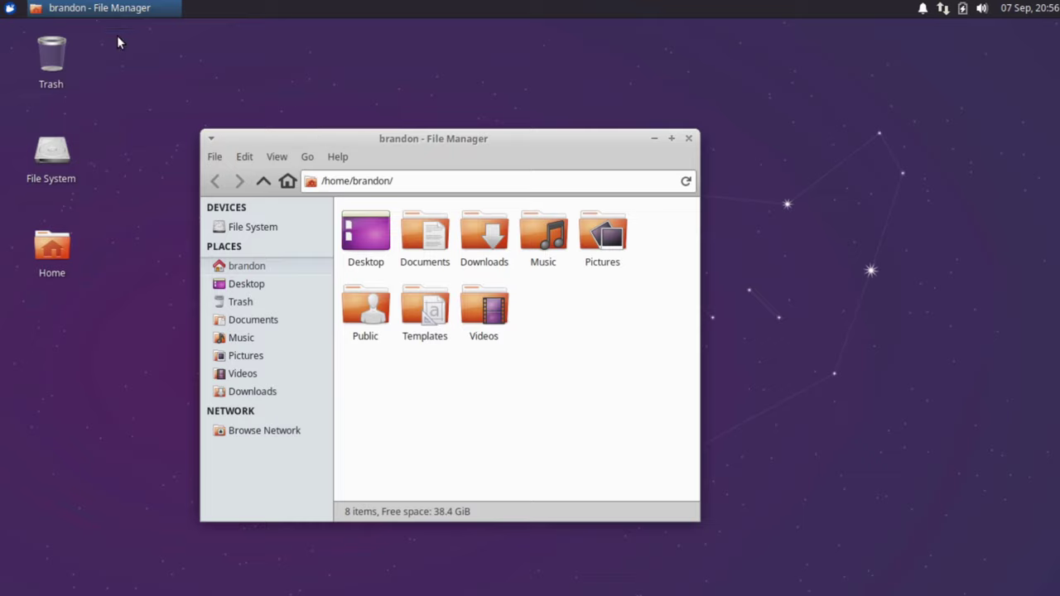
click(83, 9)
click(82, 9)
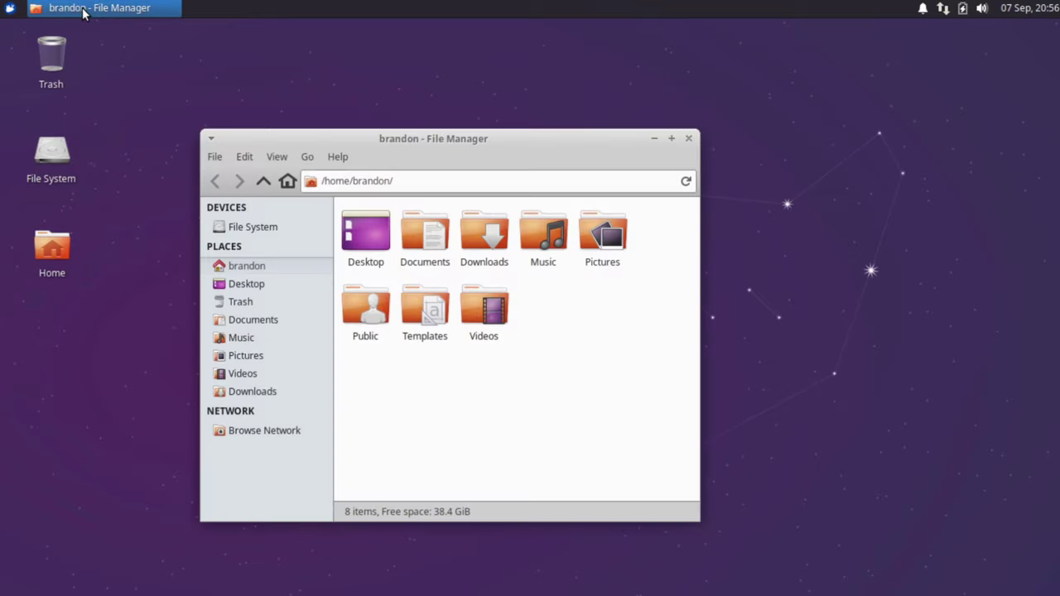
click(686, 140)
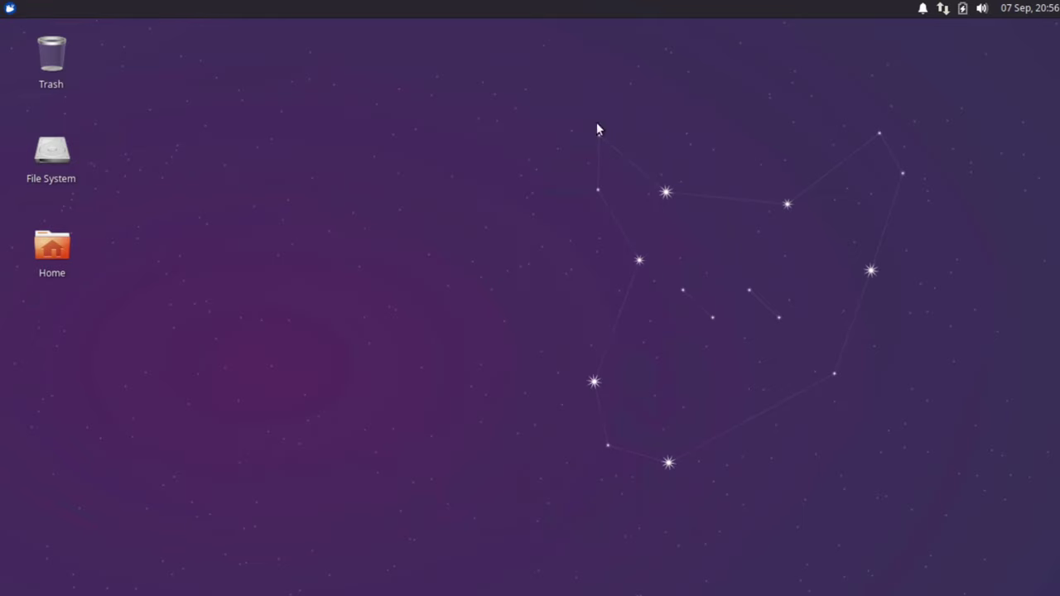
Try the Whisker Menu, calendar clock and volume panel plugins, dismissing each.
click(12, 9)
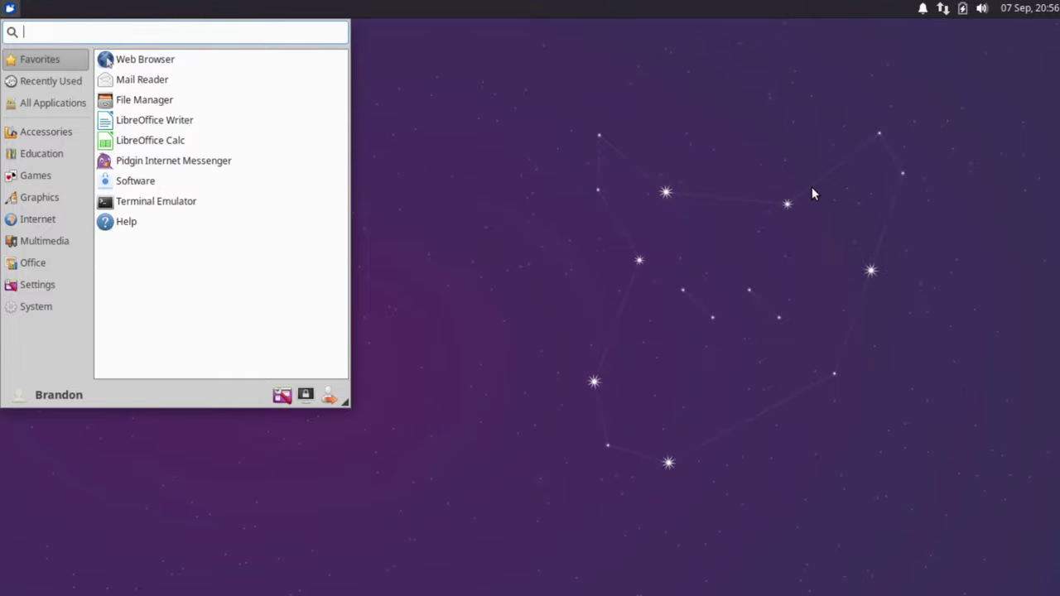
click(886, 48)
click(1041, 14)
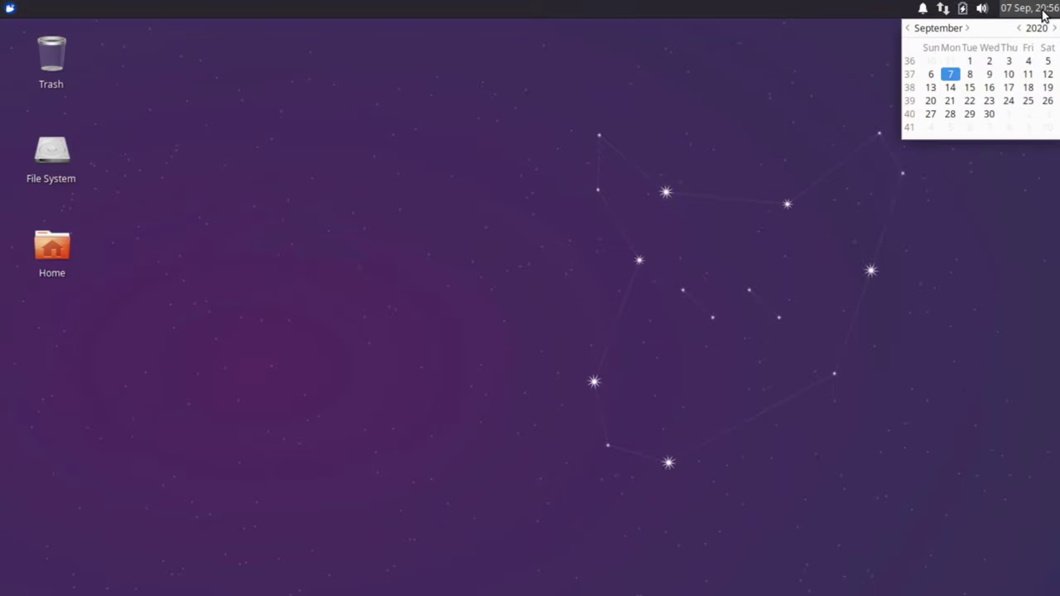
click(982, 9)
click(982, 10)
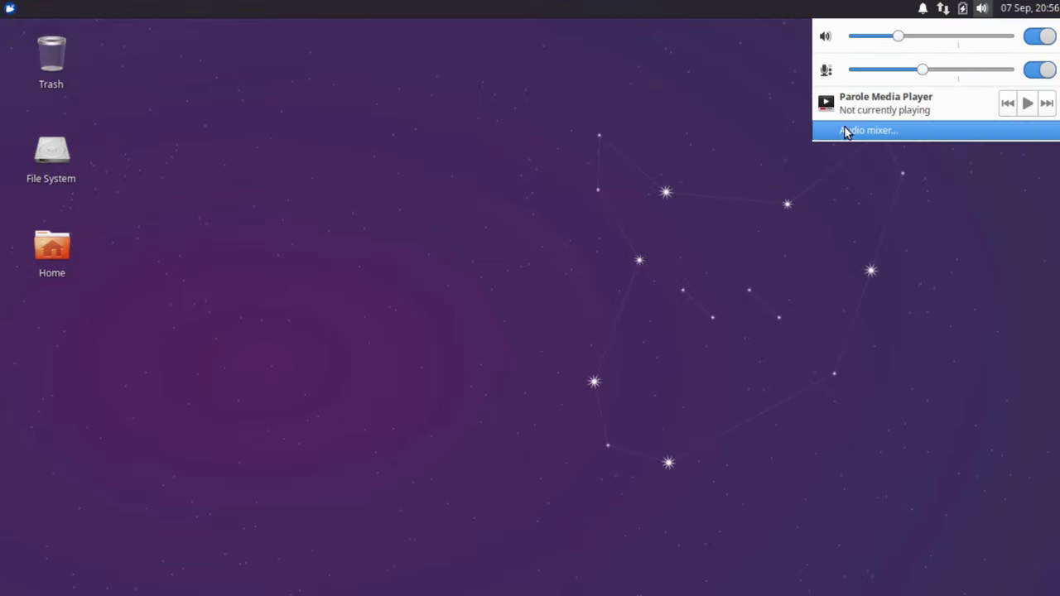
click(964, 8)
Check the power management, network connection and notification panel plugins, dismissing each.
click(962, 8)
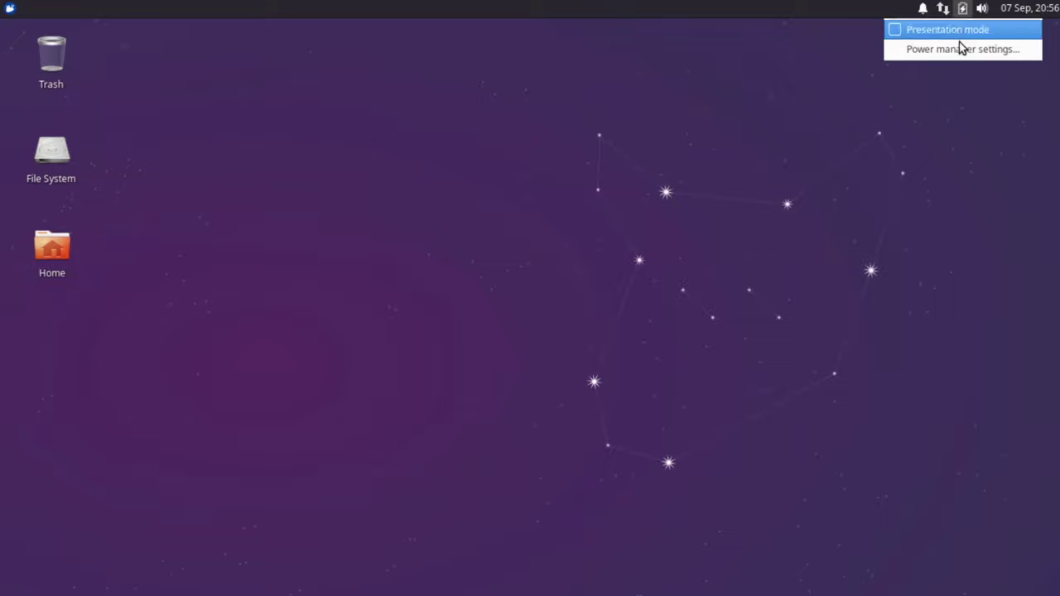
click(943, 10)
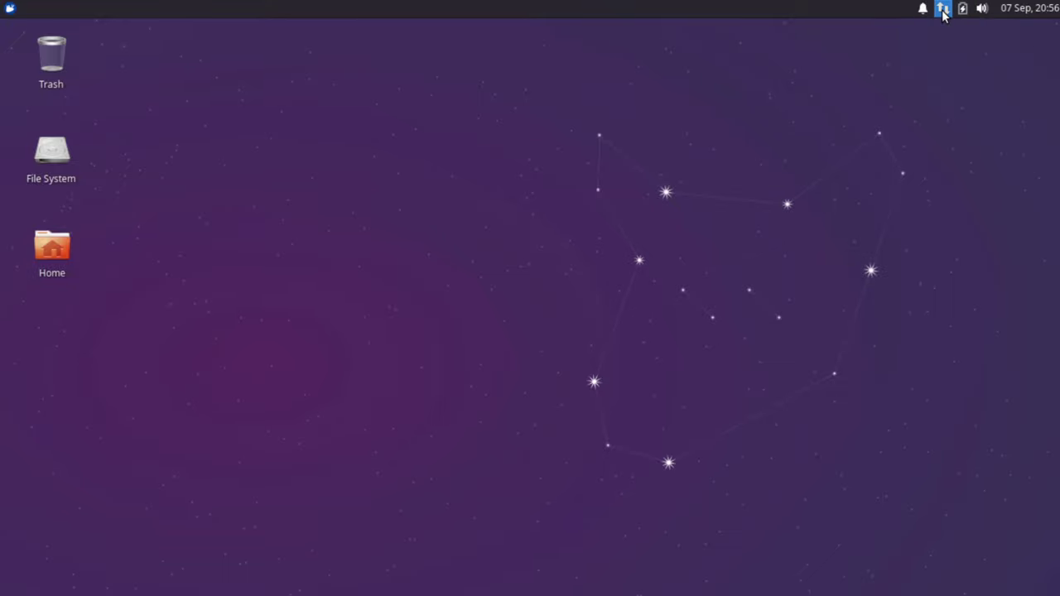
click(942, 10)
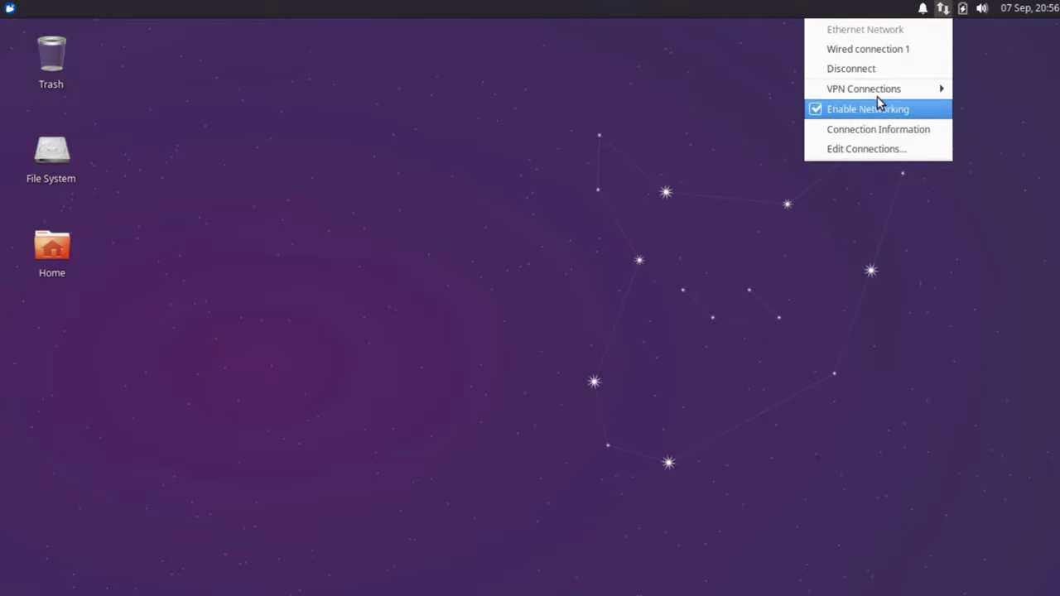
click(922, 9)
click(922, 9)
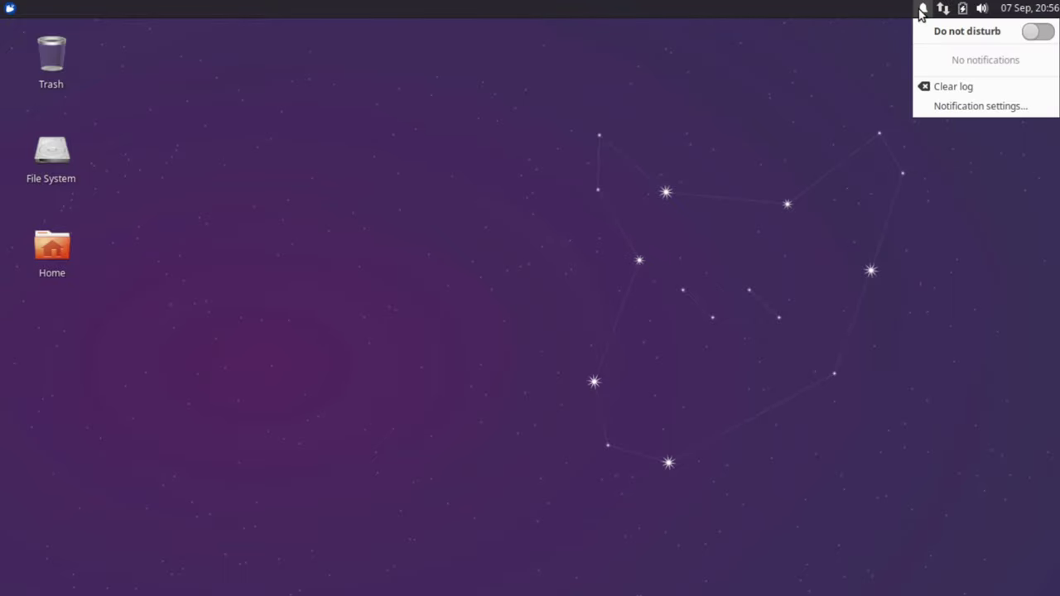
click(657, 204)
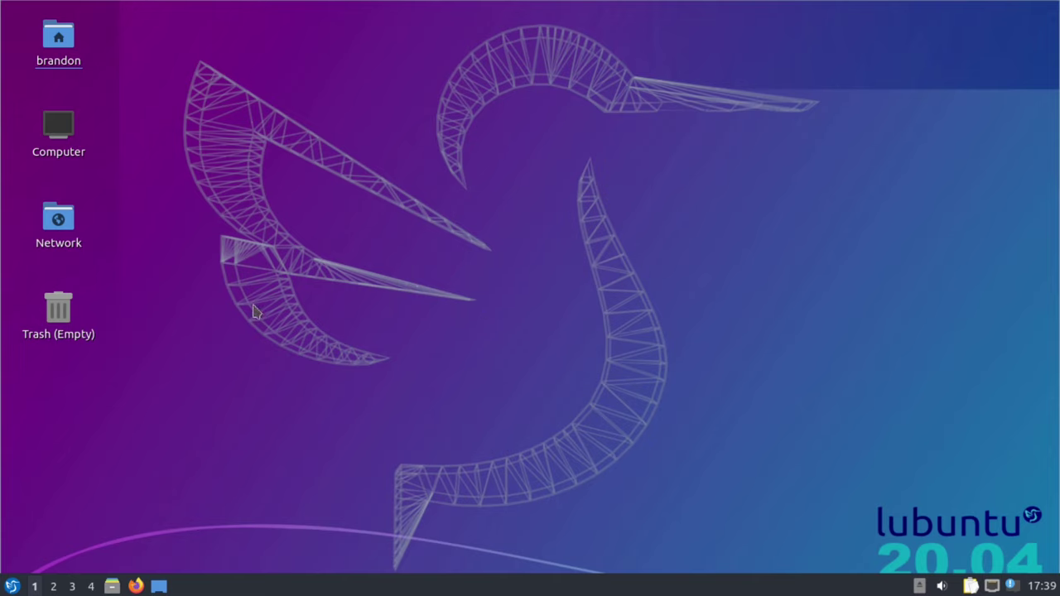
Open Monitor Settings via Preferences > LXQt settings, review Virtual1 at 1360x768, then close it.
click(13, 586)
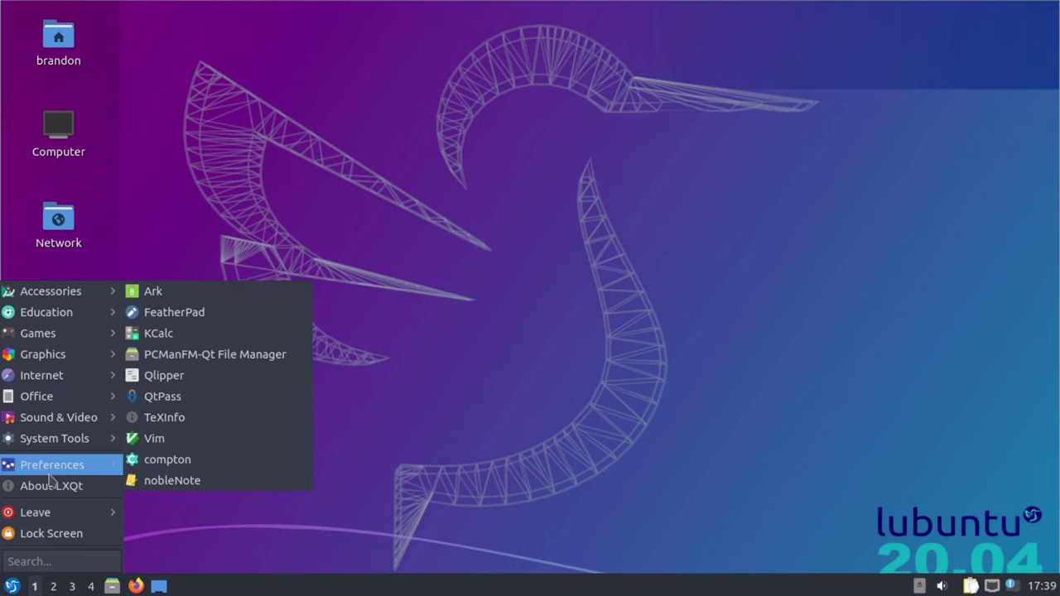
mouse_move(70, 358)
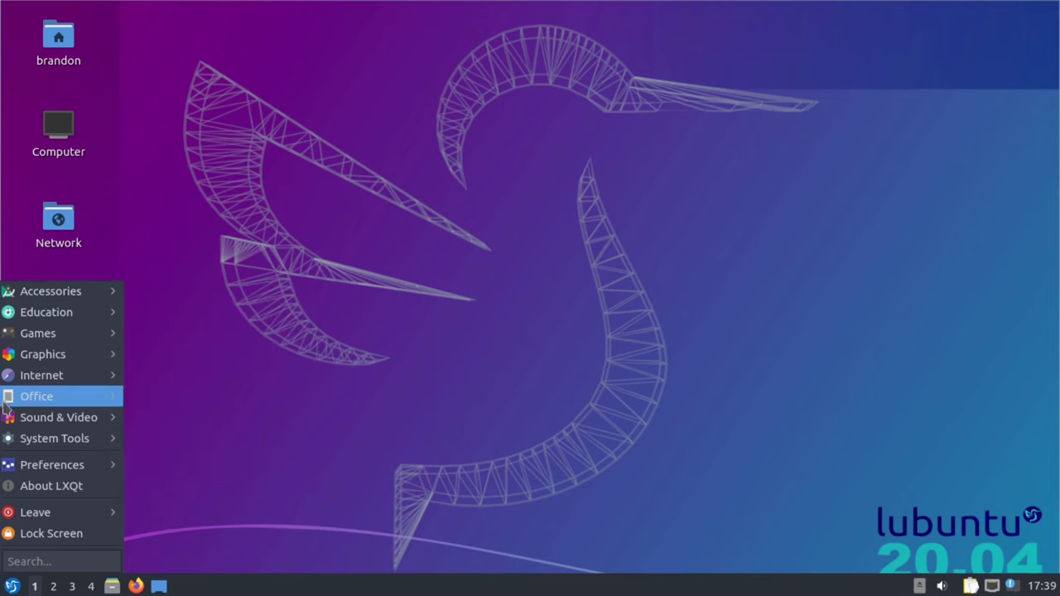
mouse_move(69, 381)
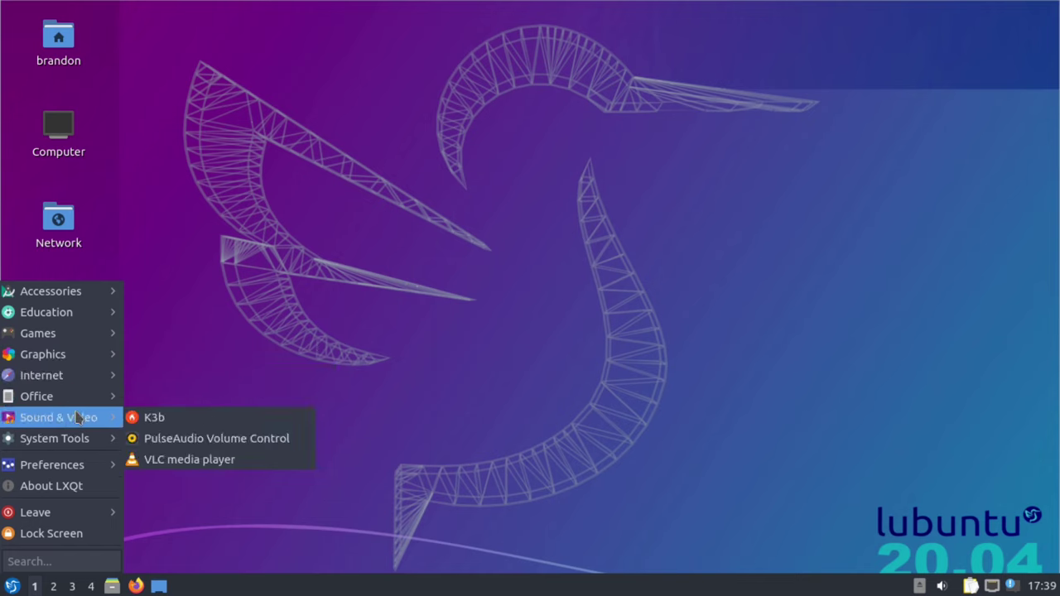
mouse_move(81, 470)
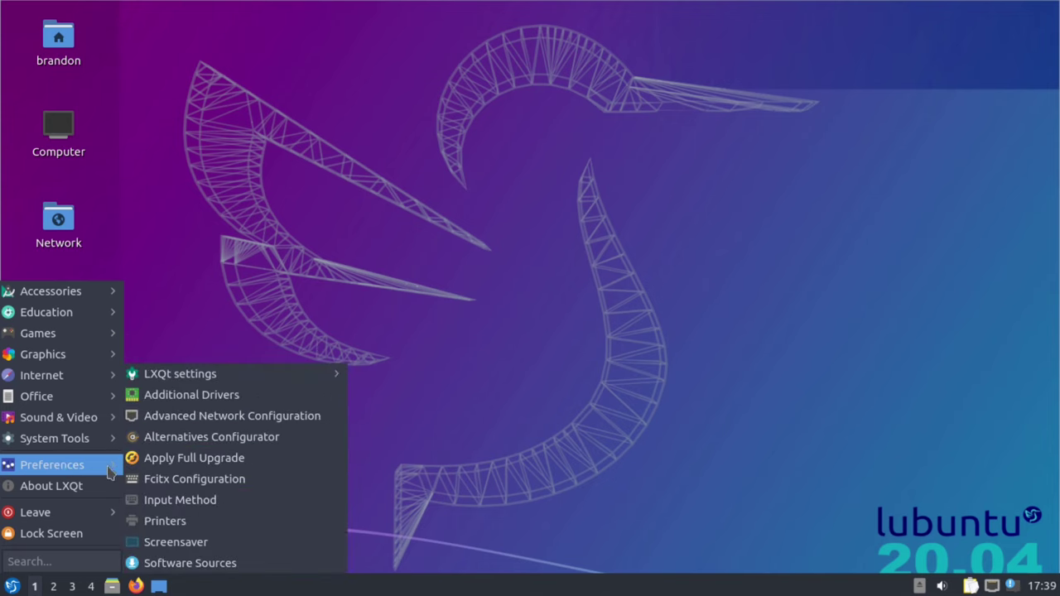
mouse_move(153, 381)
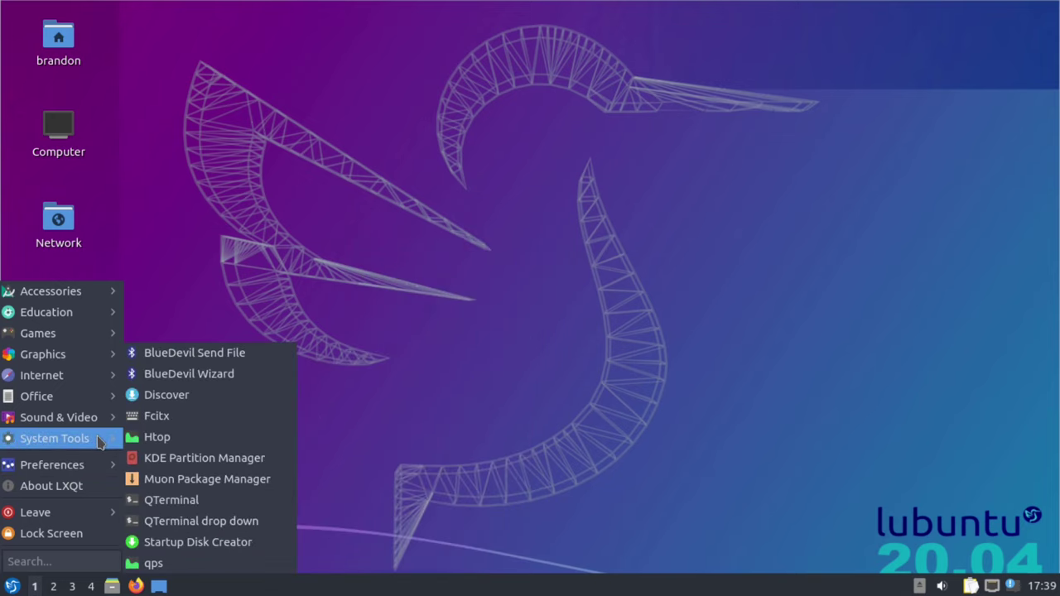
mouse_move(225, 377)
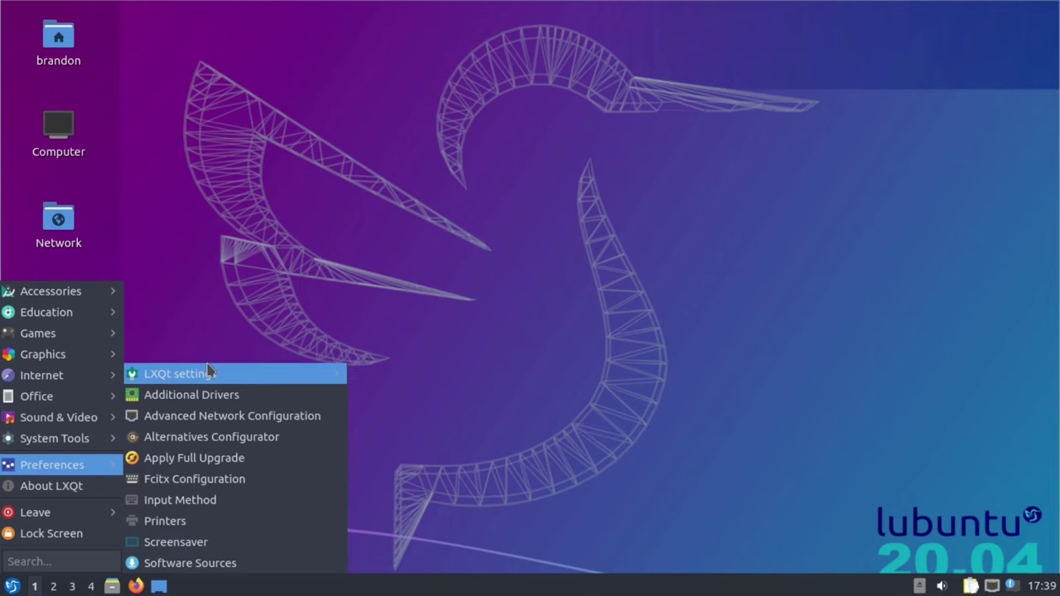
click(396, 438)
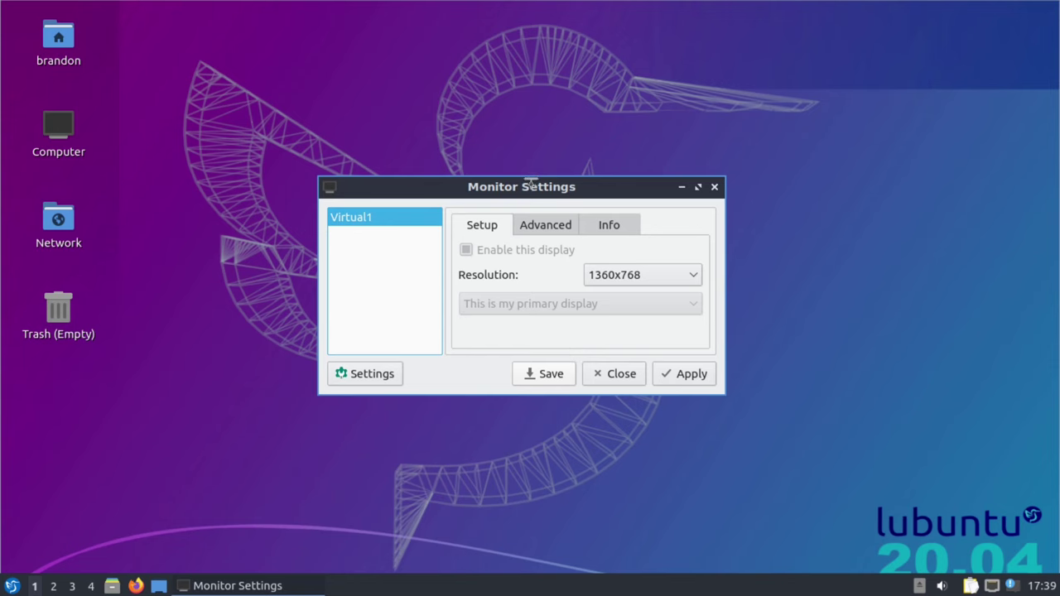
drag(527, 185, 808, 50)
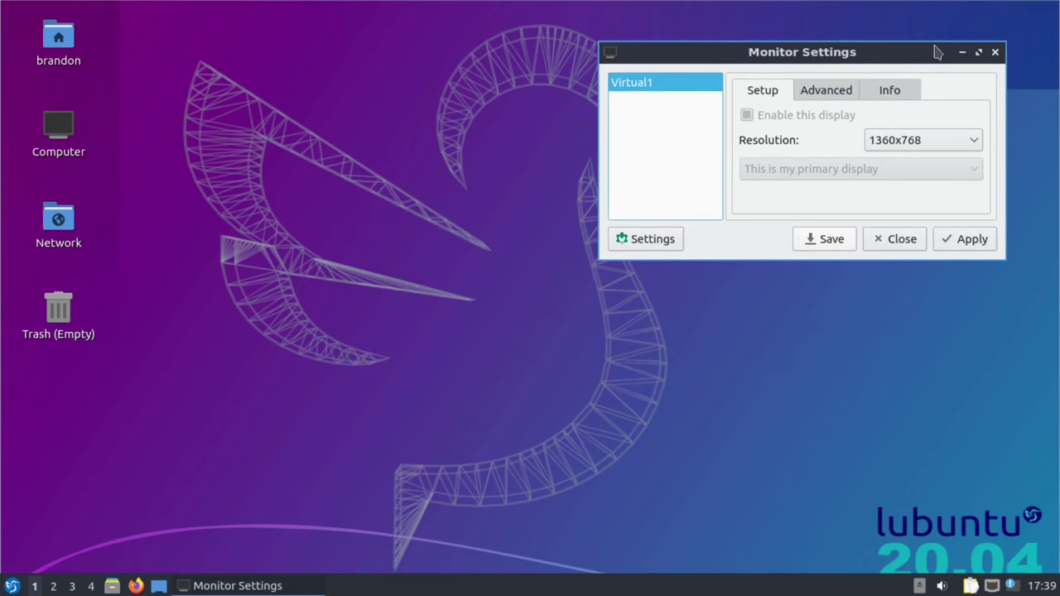
click(995, 53)
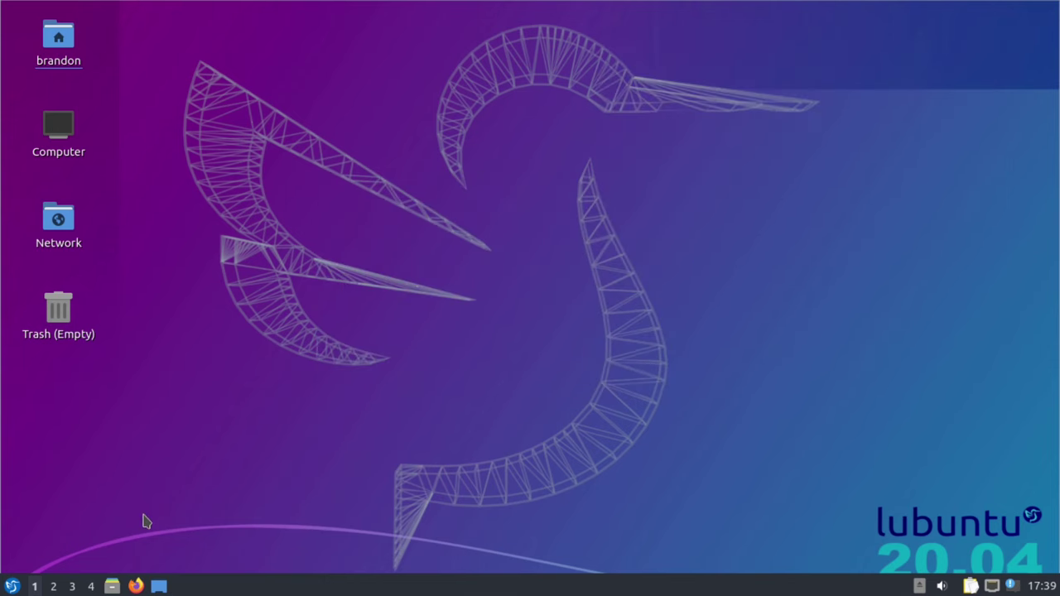
Launch Htop from System Tools and move its QTerminal window right and down.
click(12, 587)
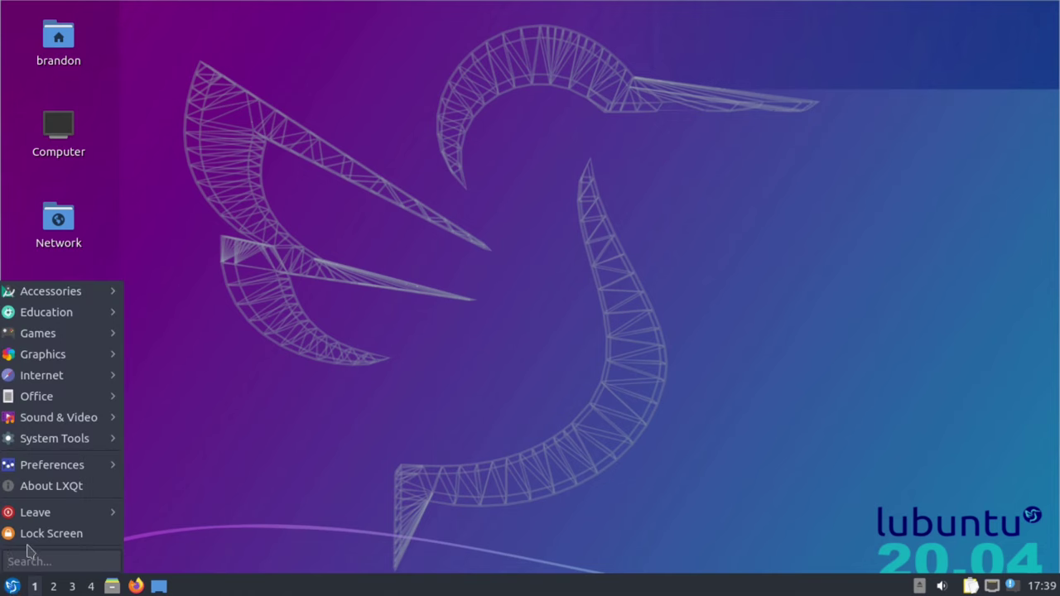
mouse_move(89, 470)
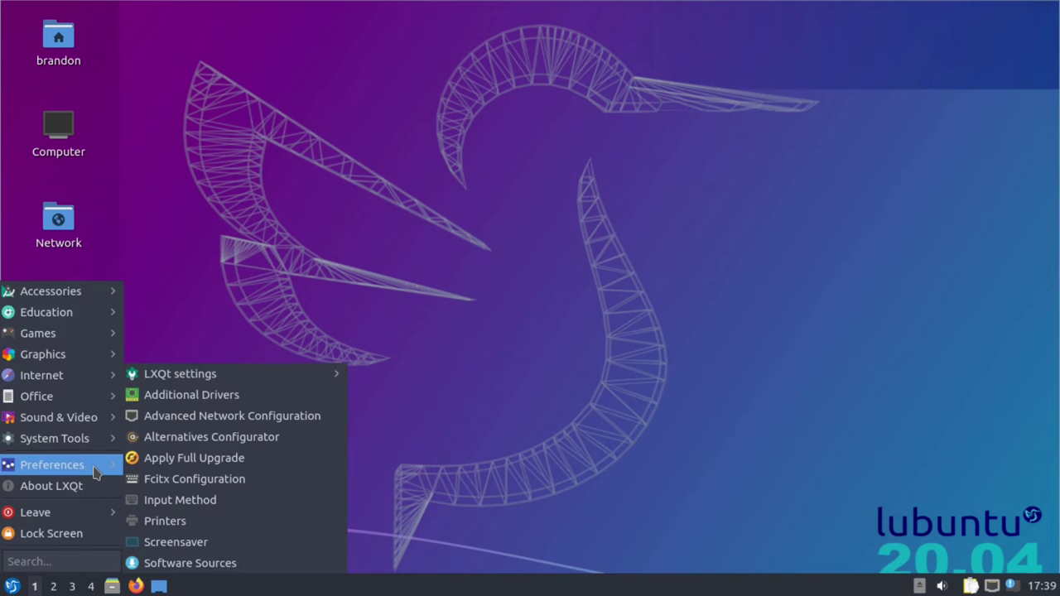
mouse_move(60, 446)
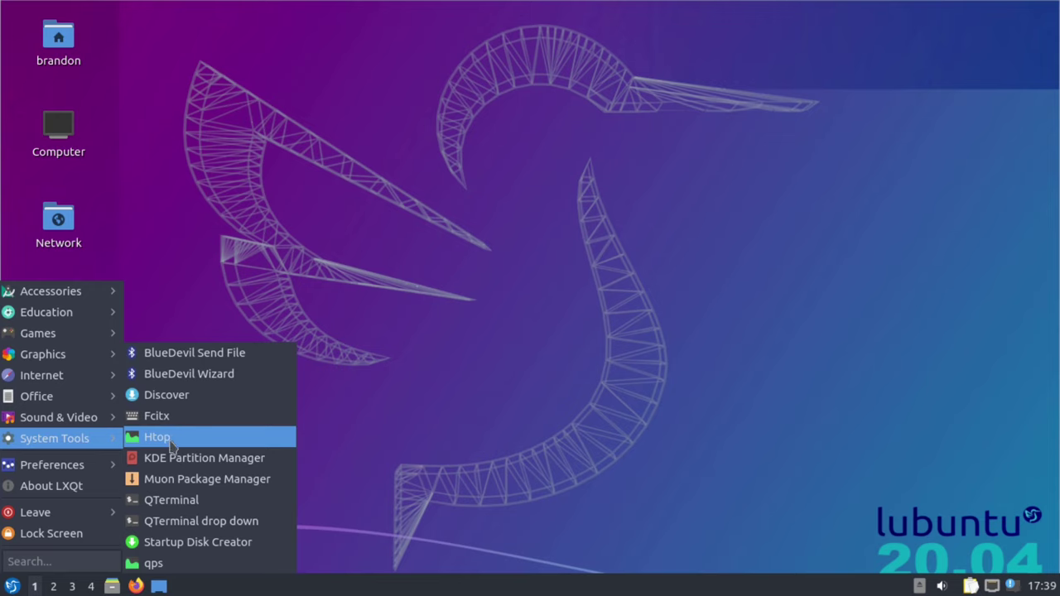
click(141, 446)
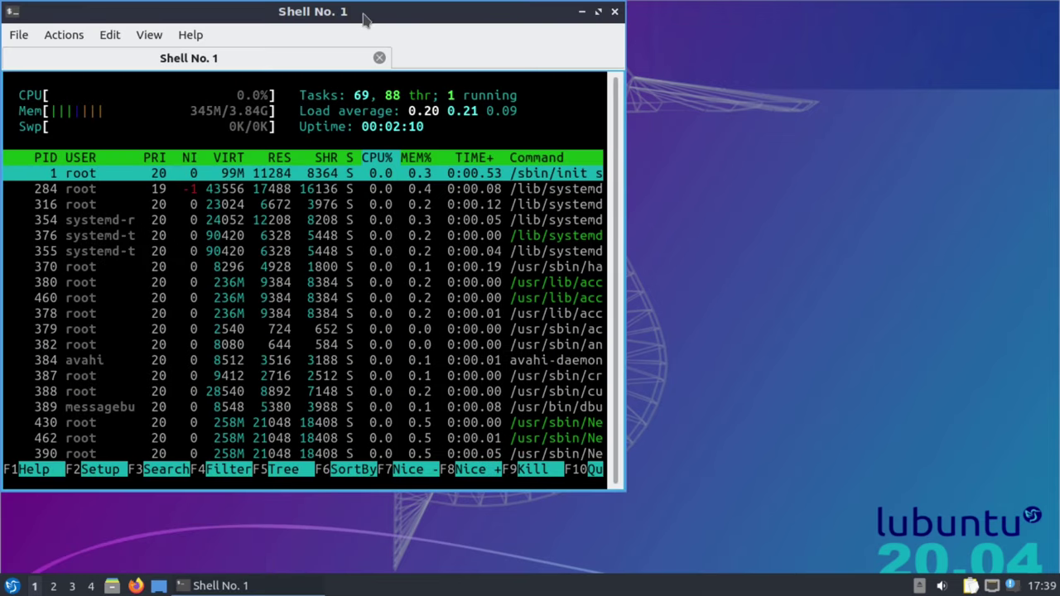
drag(367, 12, 648, 29)
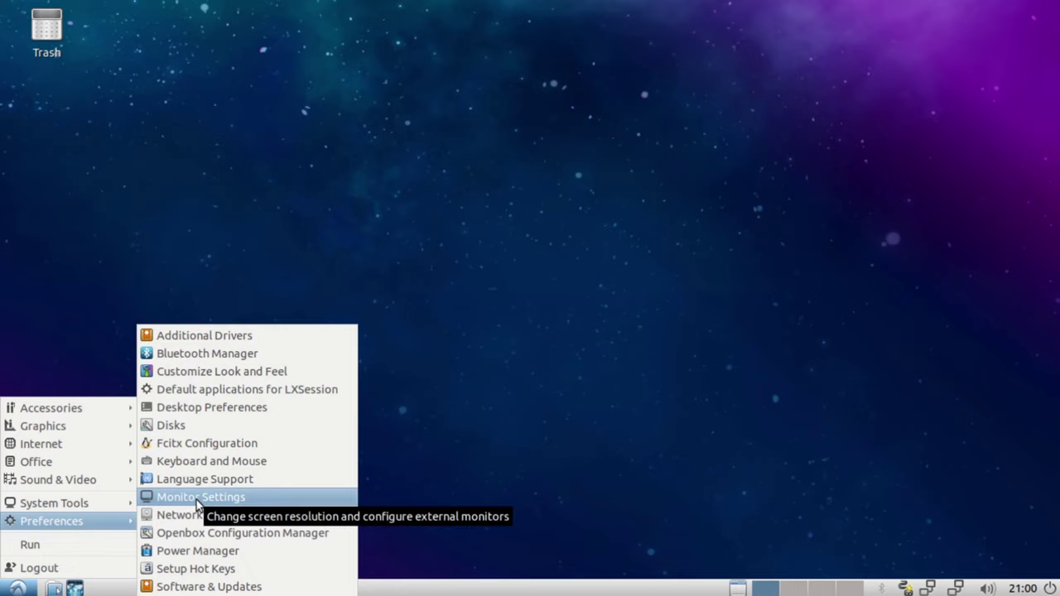
Launch Task Manager from System Tools and drag its window left, then right and up.
mouse_move(111, 502)
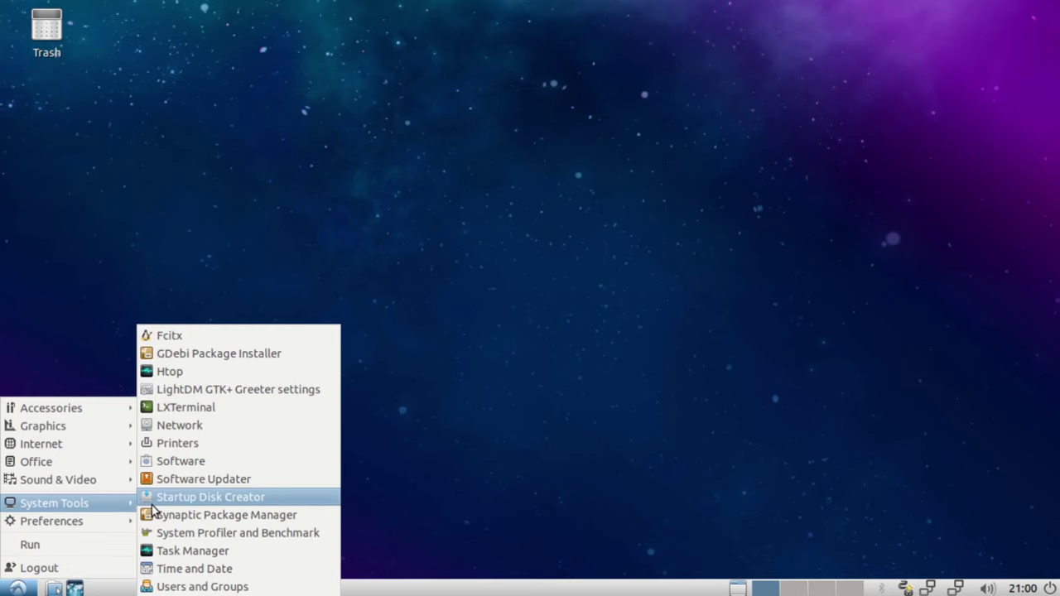
click(196, 552)
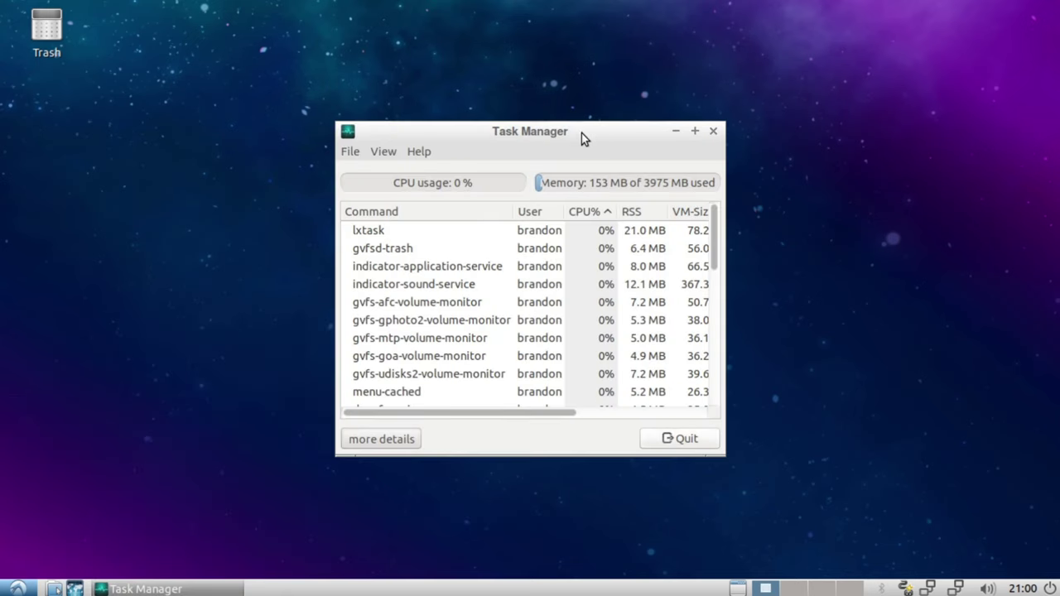
drag(581, 133, 296, 170)
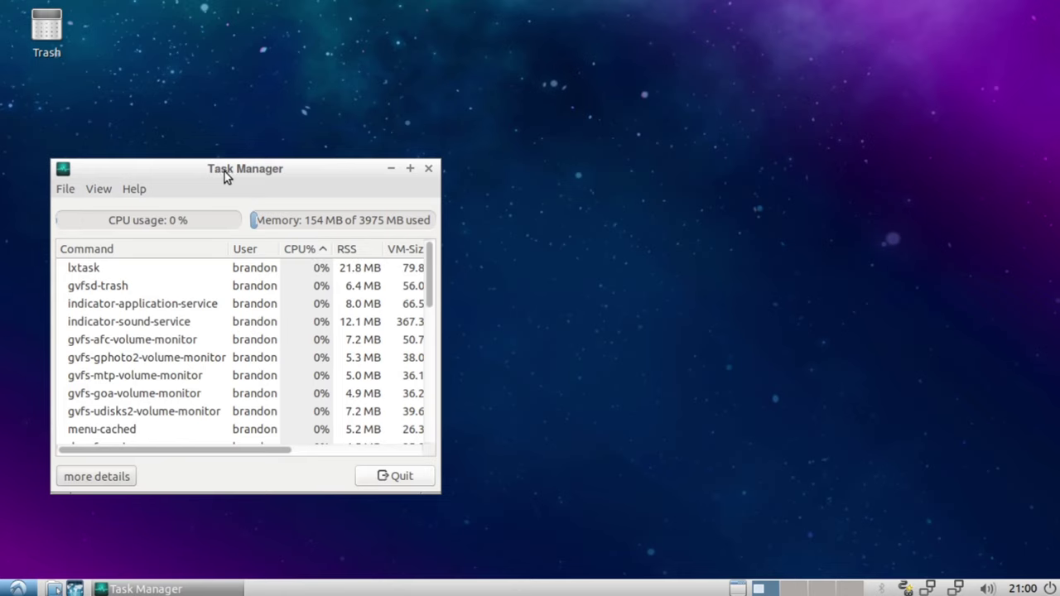
drag(224, 172, 336, 149)
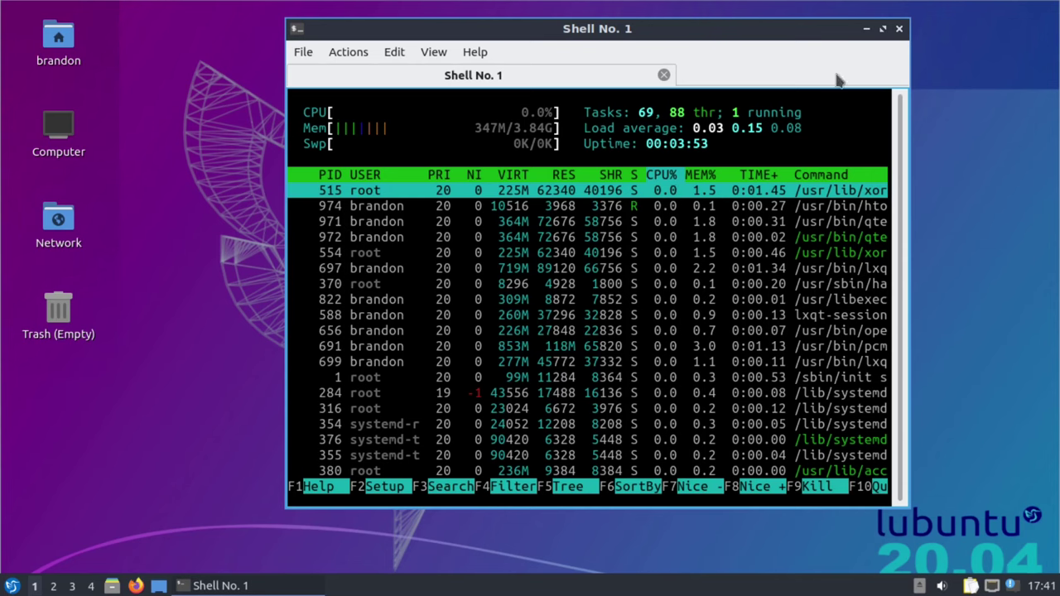
Close the htop terminal and open the home folder in a moved, enlarged file manager window.
click(898, 28)
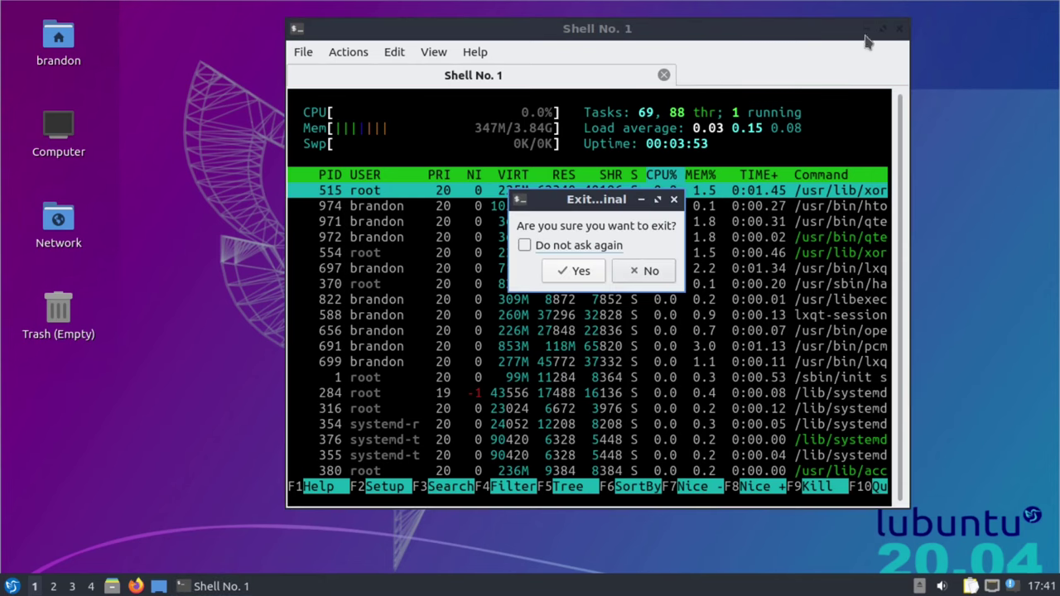
click(585, 275)
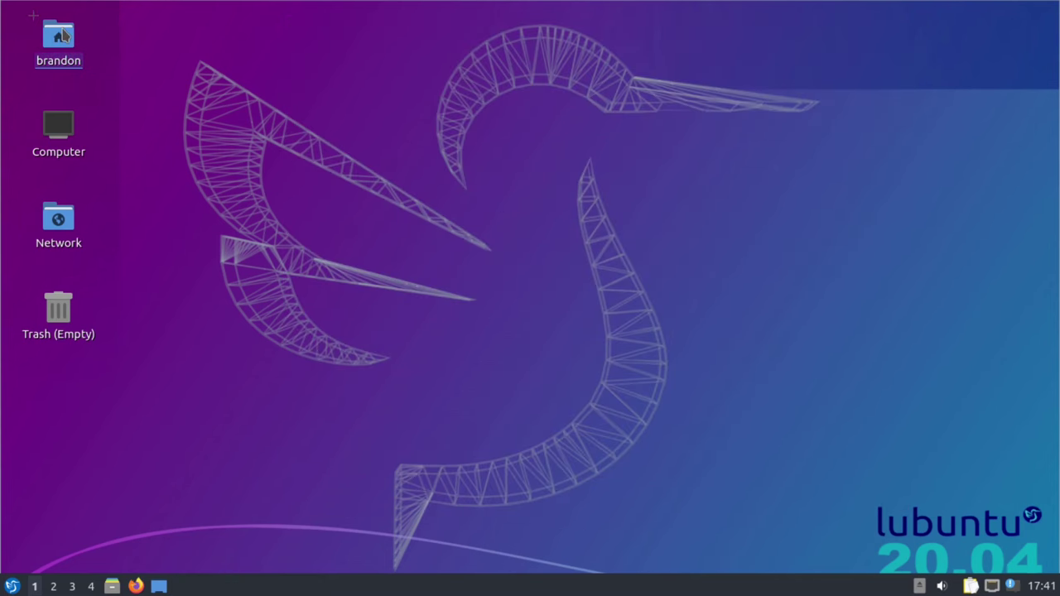
double_click(58, 40)
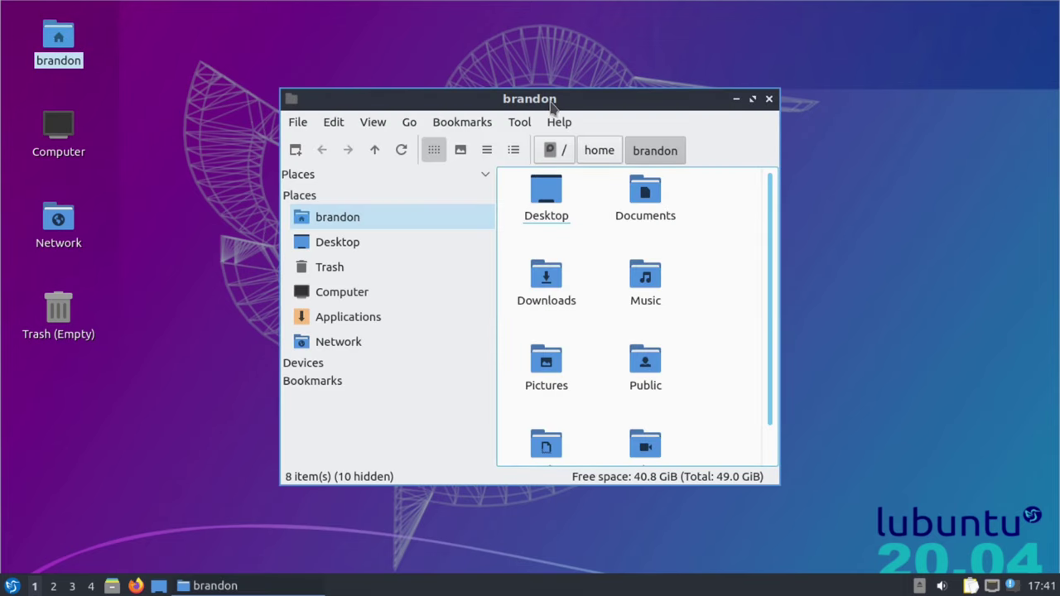
drag(552, 100, 406, 48)
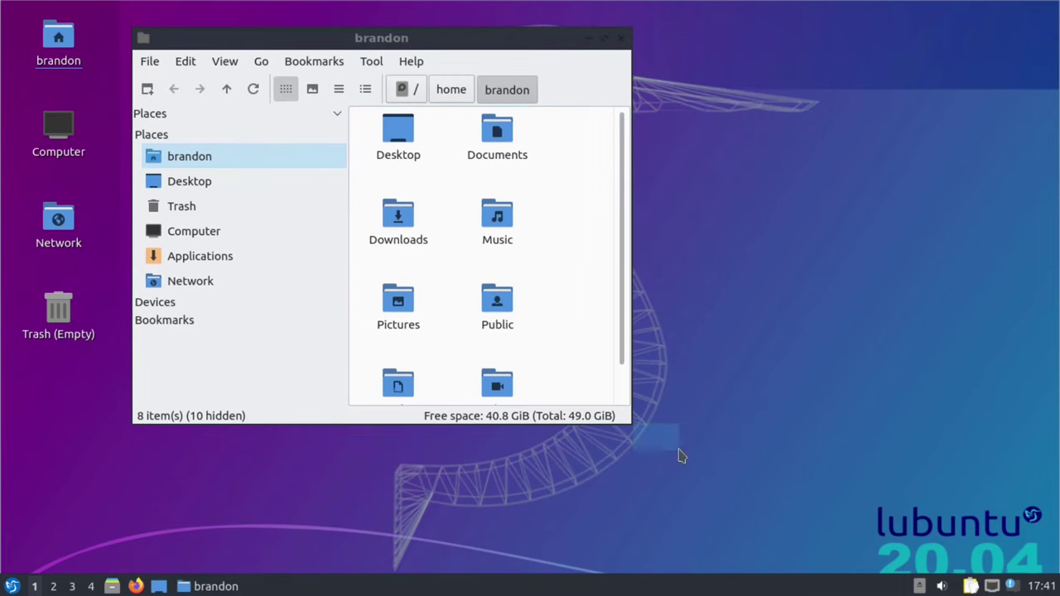
drag(628, 419, 625, 481)
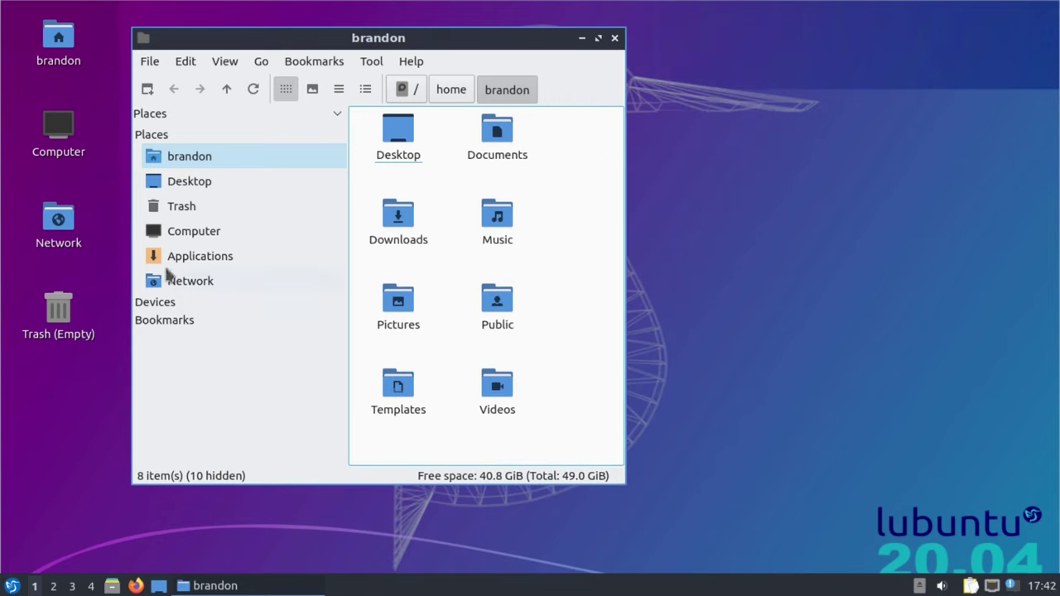
Browse Desktop, Trash and Computer in the sidebar, ending on the Applications categories.
click(203, 182)
click(203, 206)
click(207, 232)
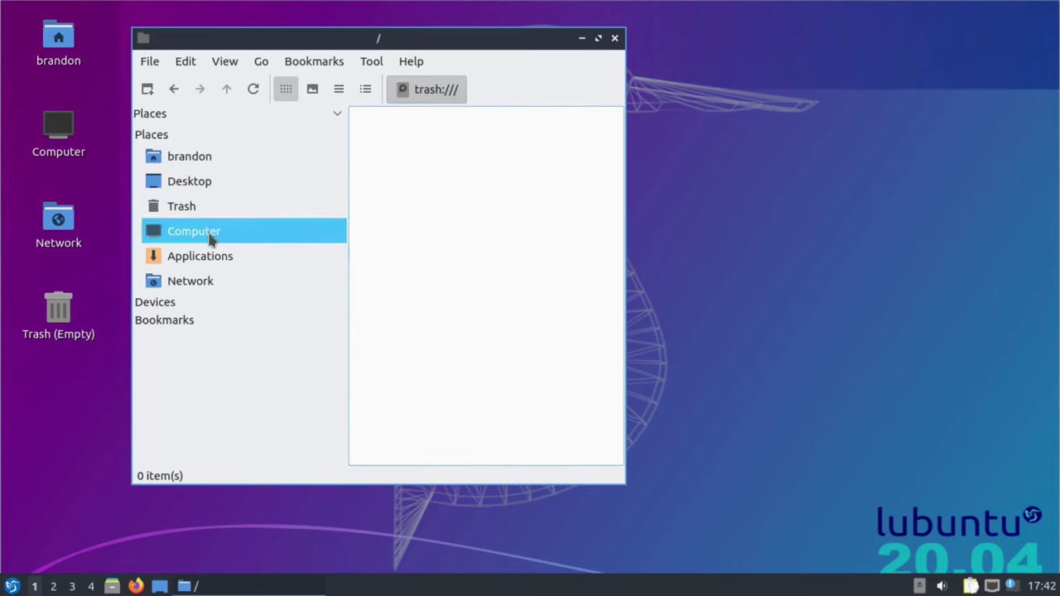
click(208, 259)
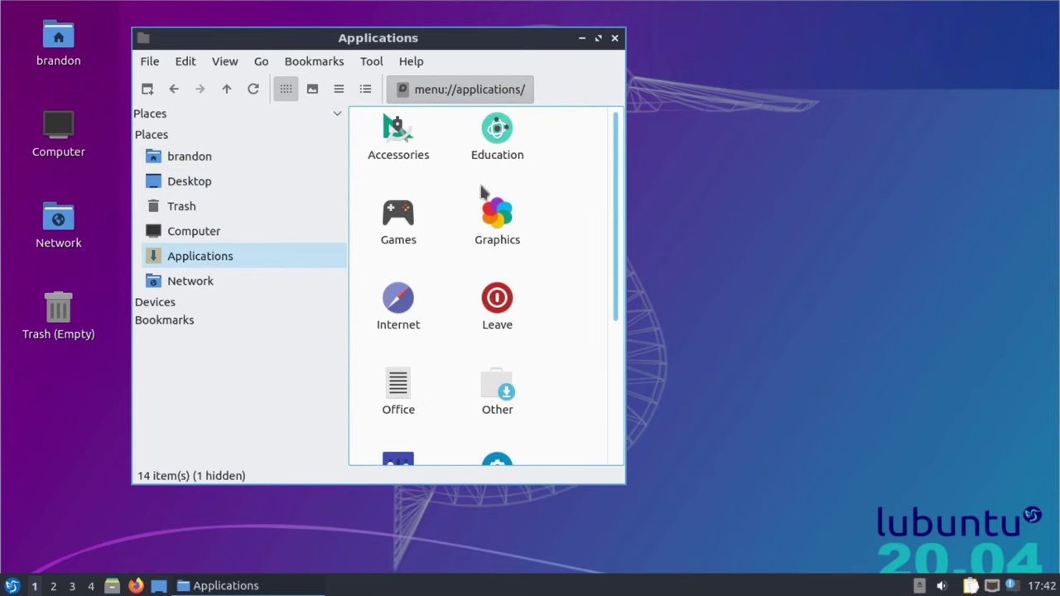
drag(613, 137, 620, 284)
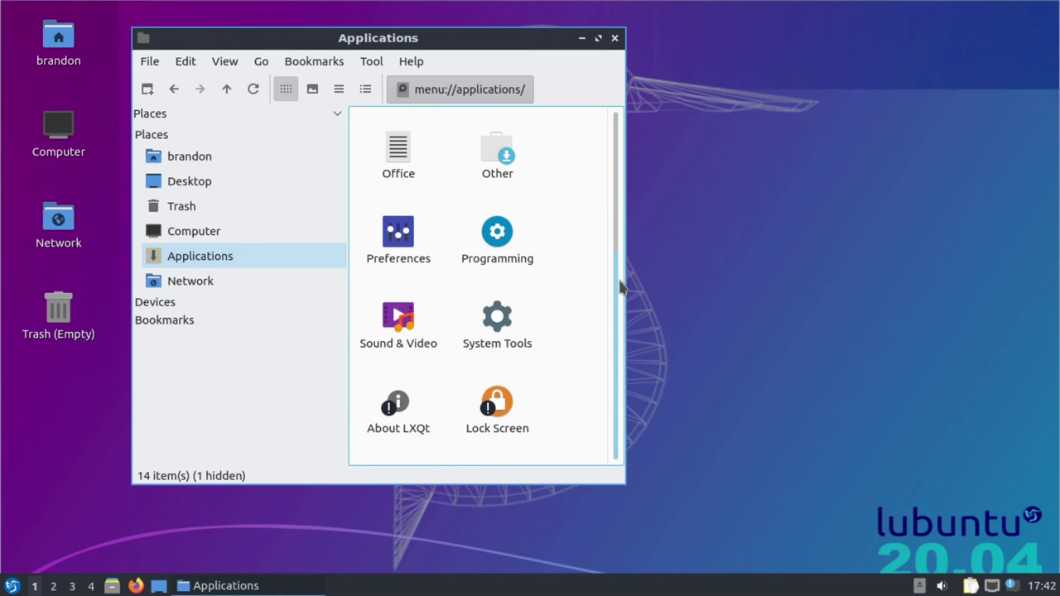
drag(342, 39, 744, 27)
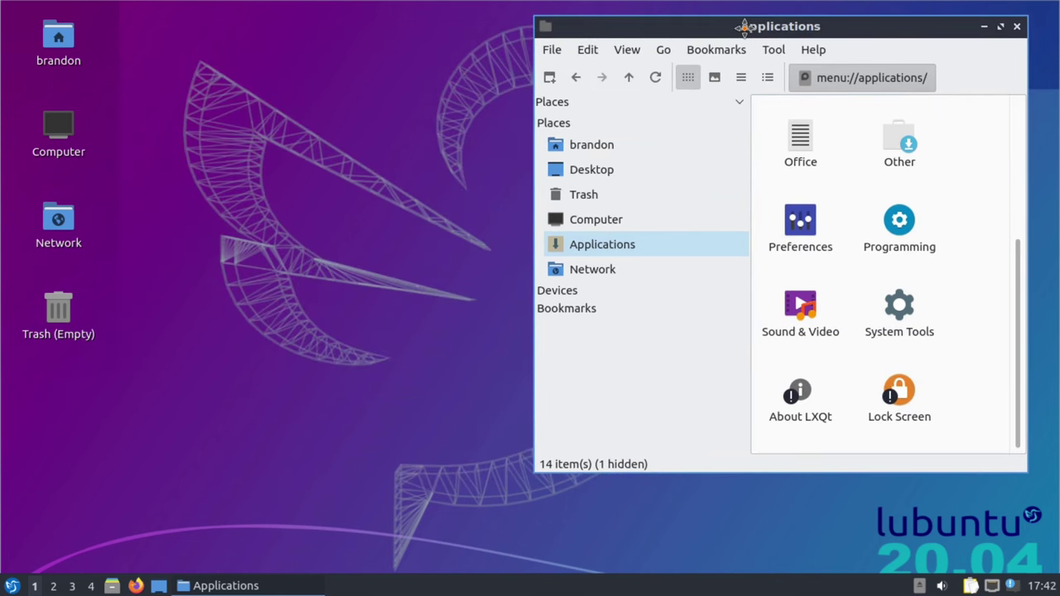
Launch LXQt Appearance Configuration from the application menu and move it left.
click(22, 586)
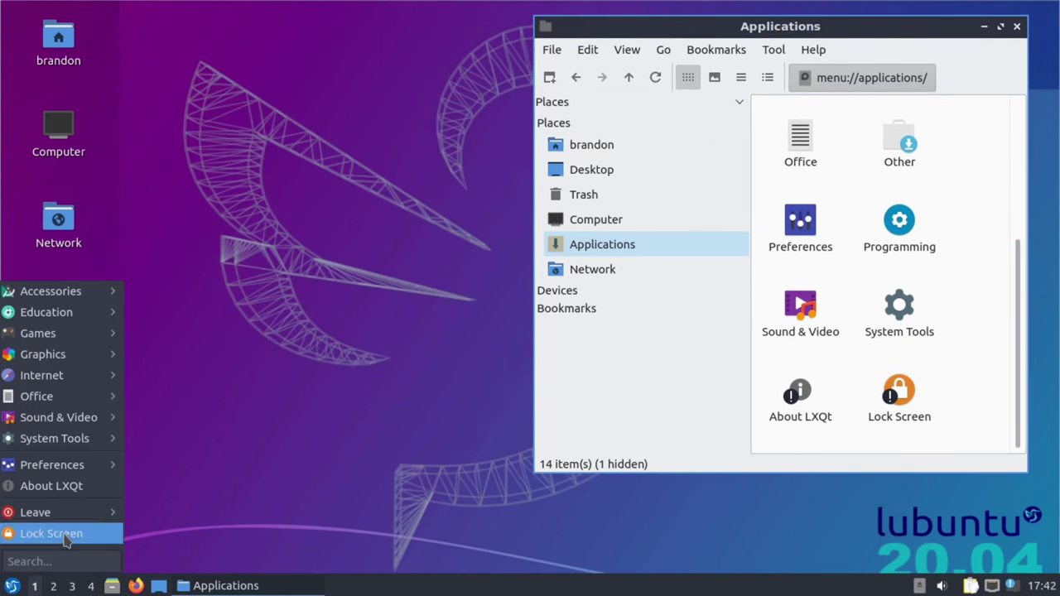
mouse_move(76, 466)
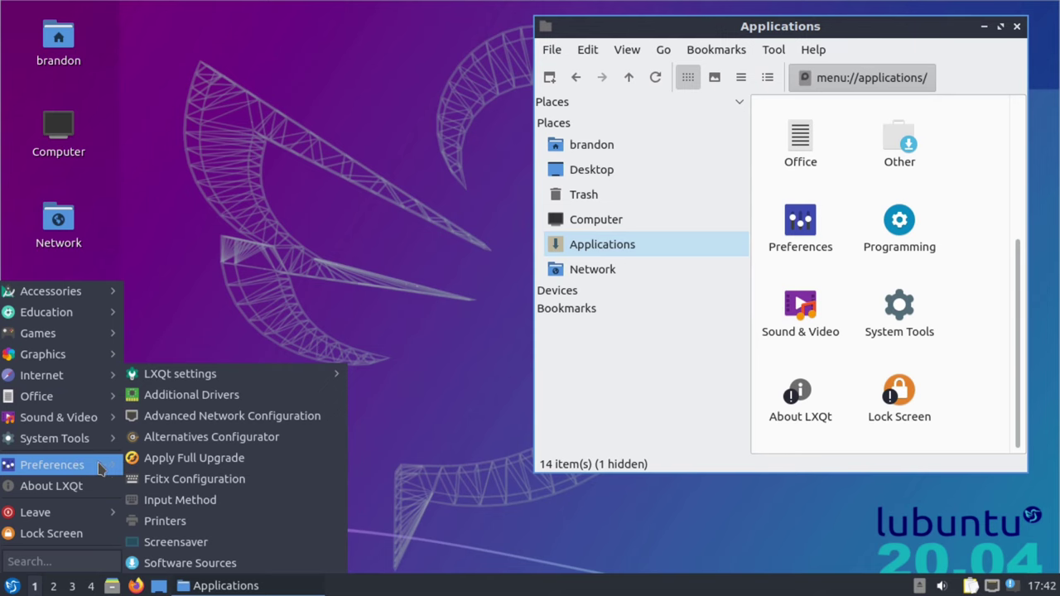
mouse_move(232, 380)
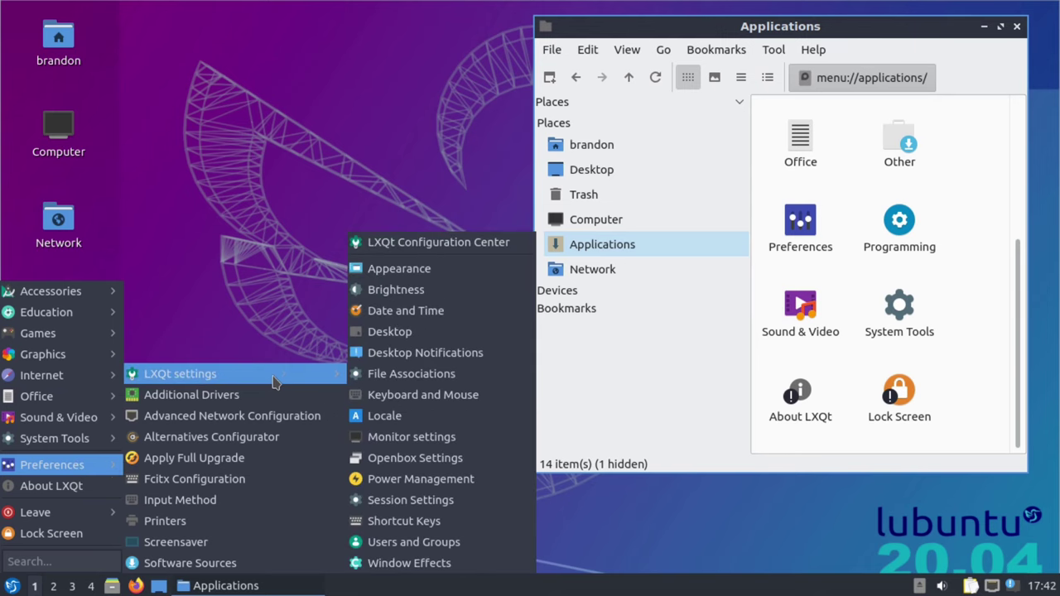
click(399, 268)
drag(508, 64, 289, 61)
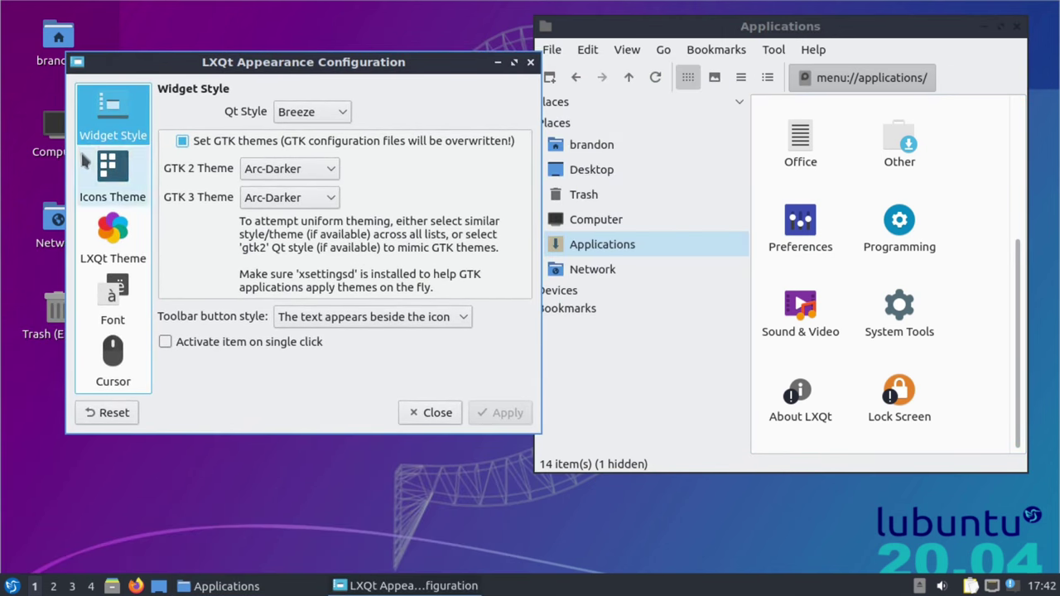
Review the Widget Style page's Qt Style list, keeping Breeze.
click(102, 139)
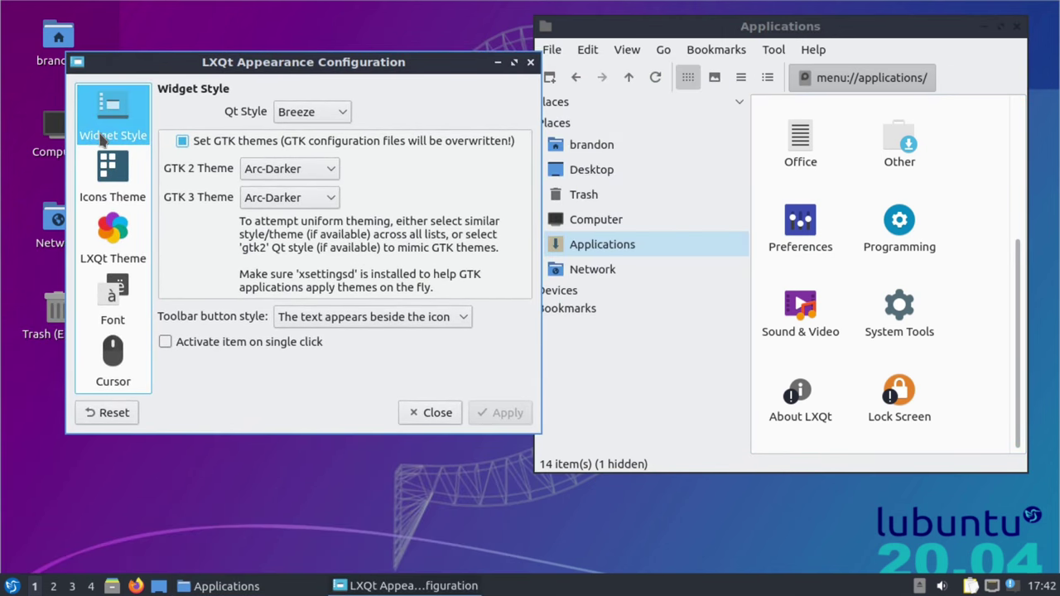
click(298, 111)
click(447, 98)
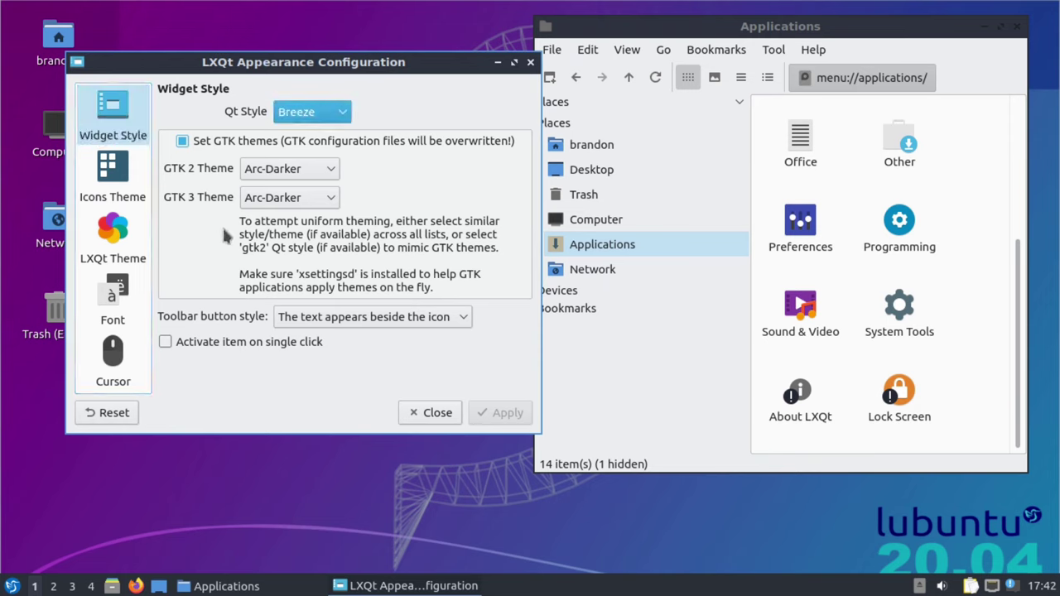
Choose the ePapirus icon theme, then go to the LXQt Theme page.
click(111, 178)
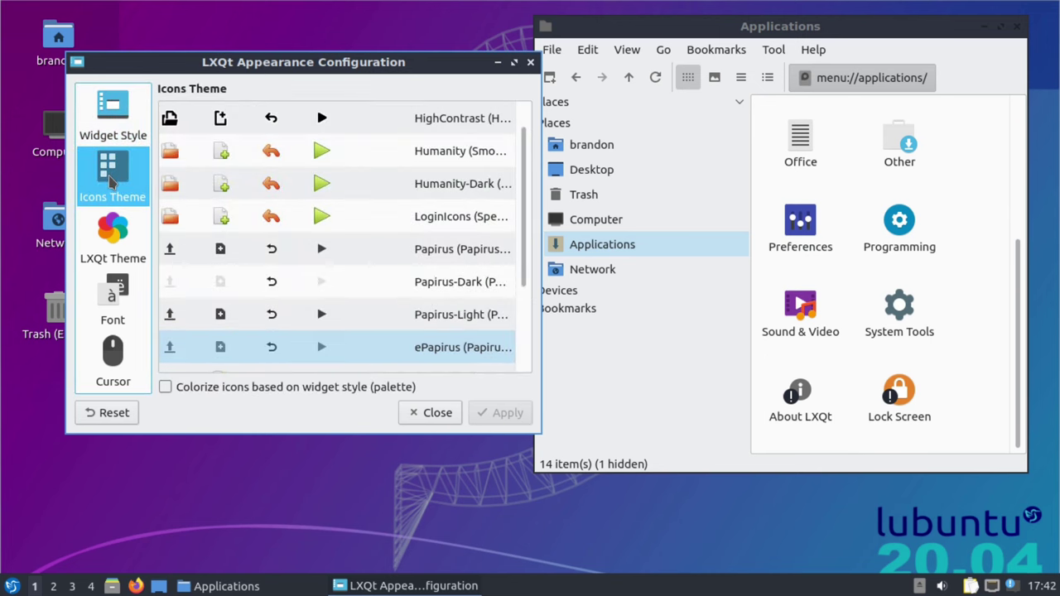
click(410, 349)
scroll(522, 273, down, 2)
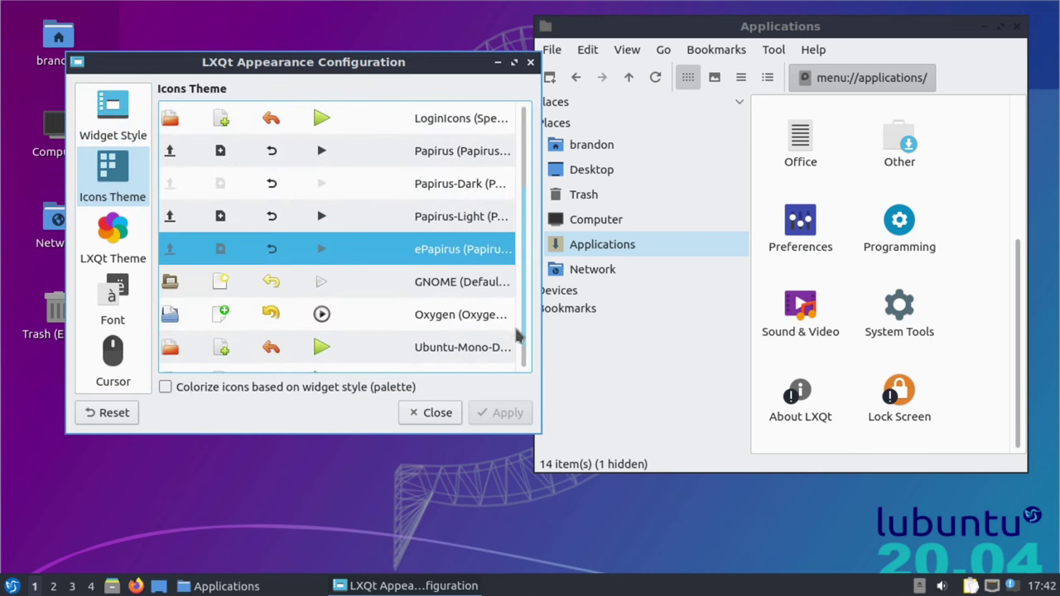
scroll(515, 291, up, 1)
scroll(515, 292, up, 1)
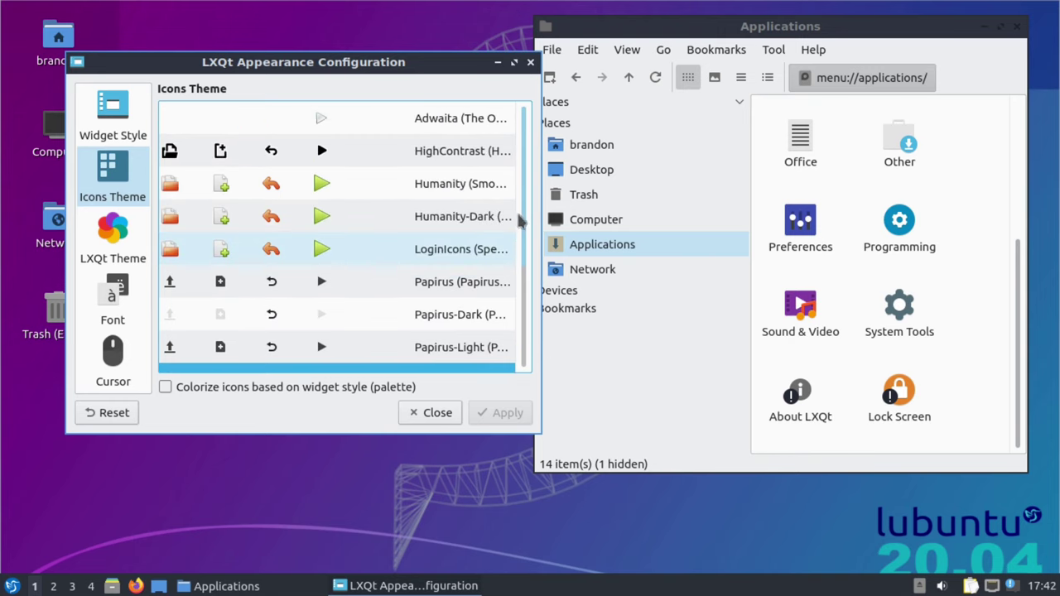
scroll(517, 223, down, 2)
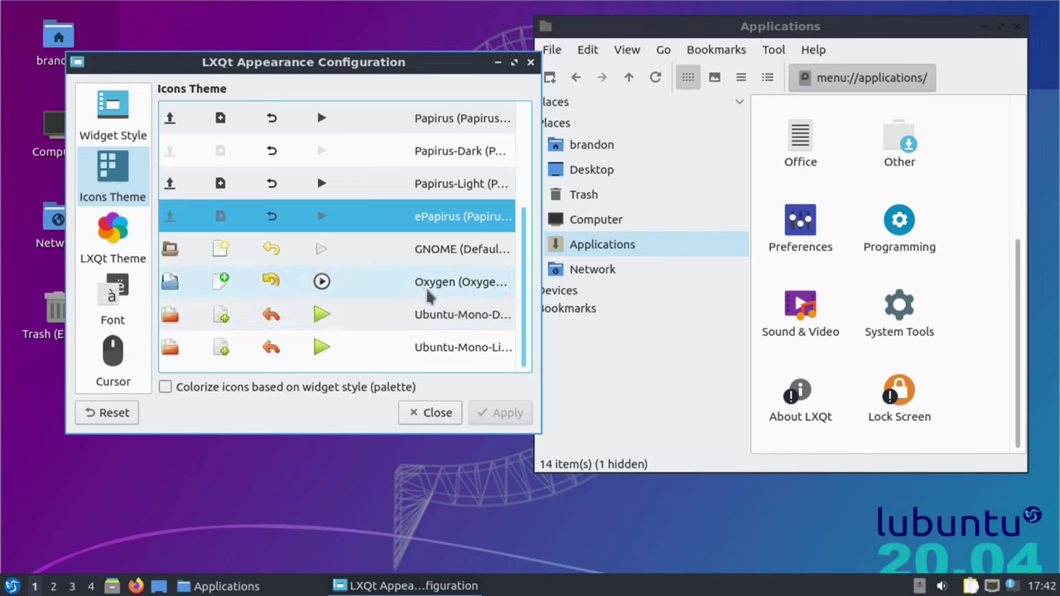
scroll(425, 286, up, 5)
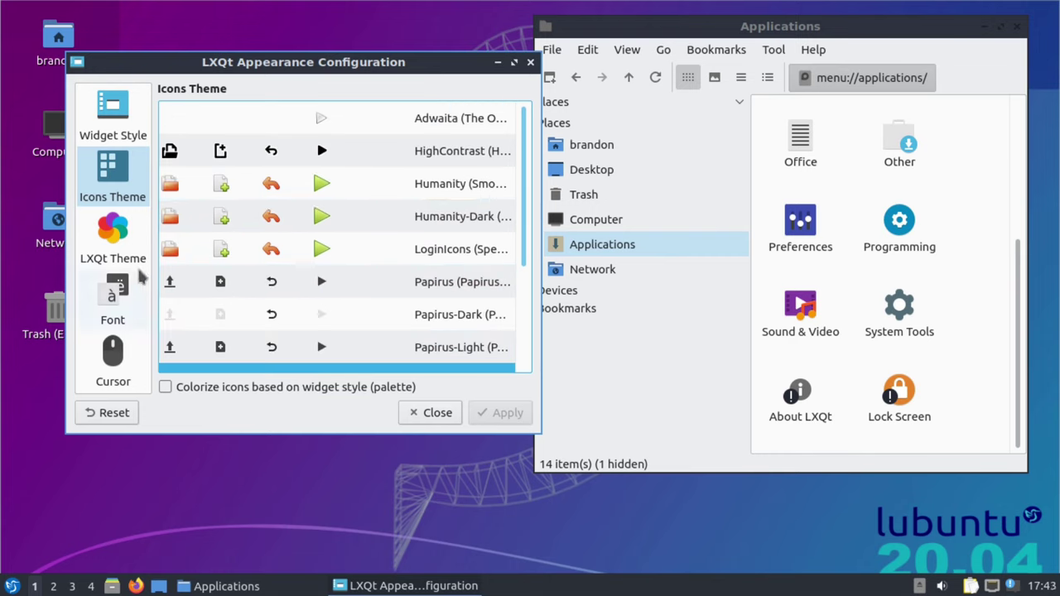
click(113, 240)
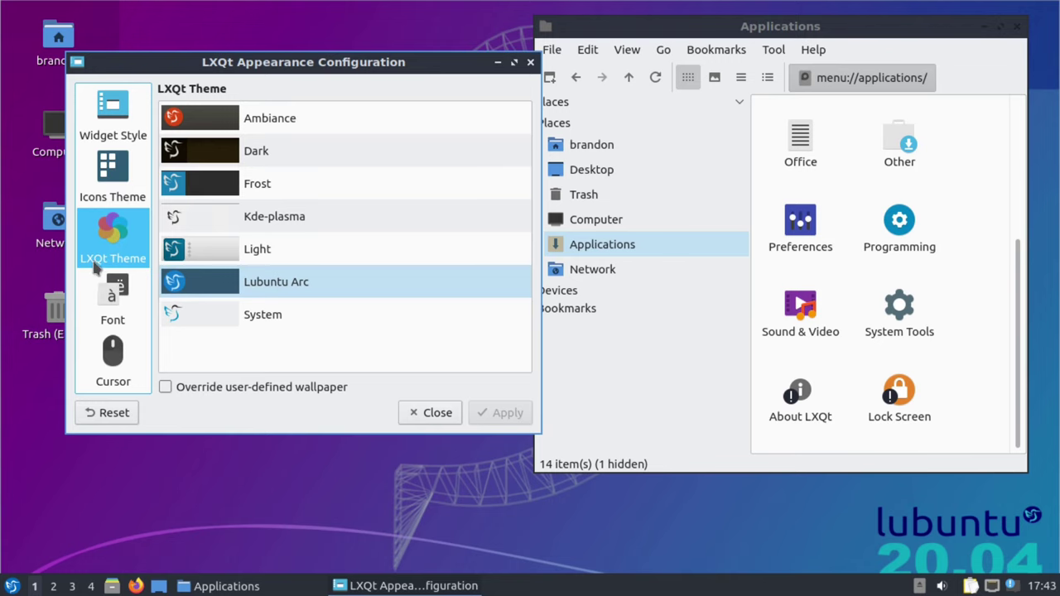
Apply the Frost theme and preview it in the applications menu.
drag(315, 66, 269, 23)
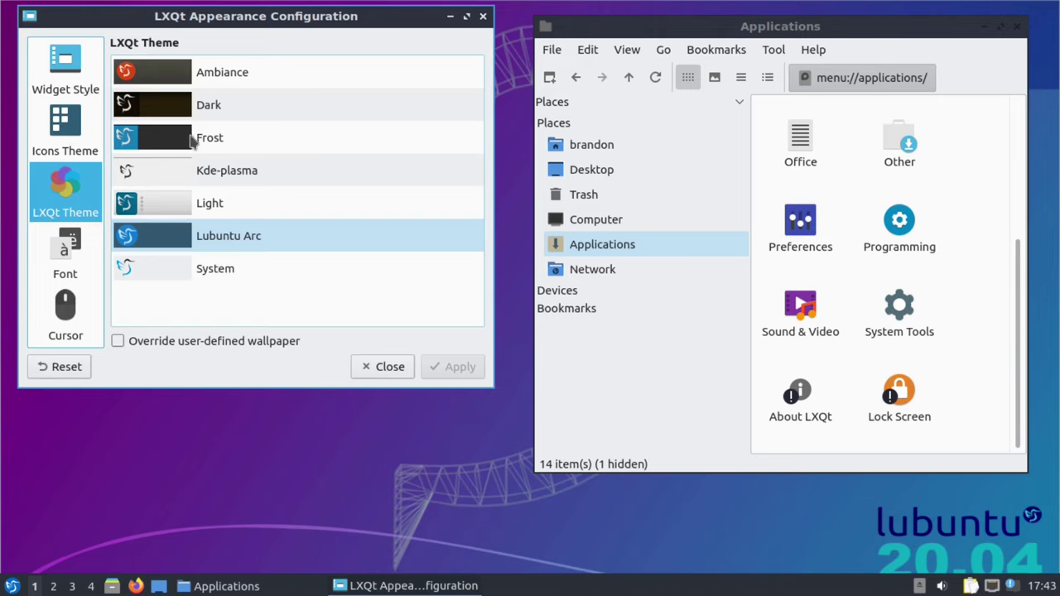
click(225, 141)
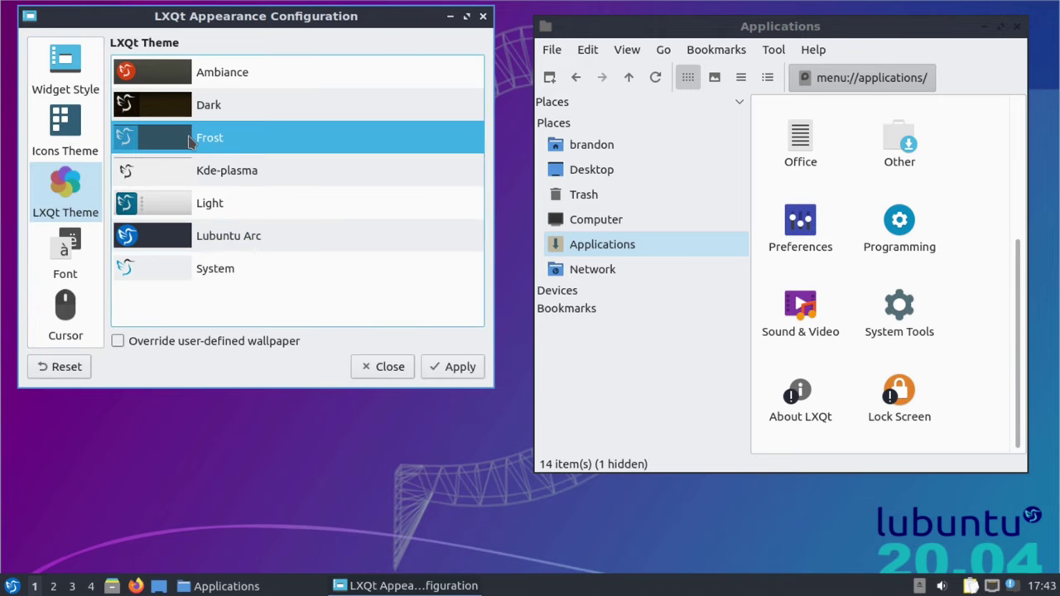
click(453, 371)
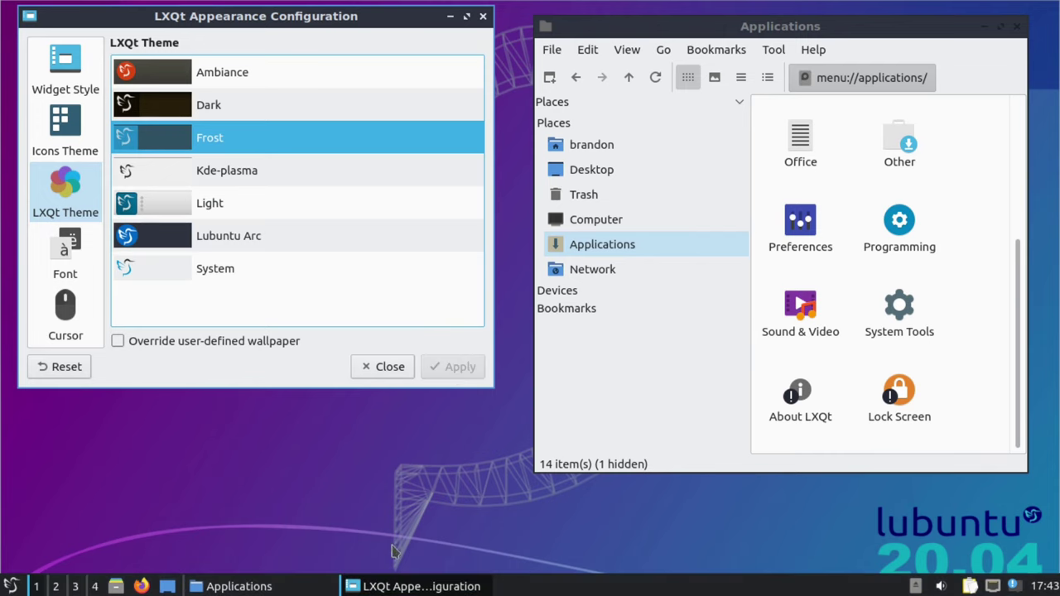
click(10, 585)
mouse_move(74, 386)
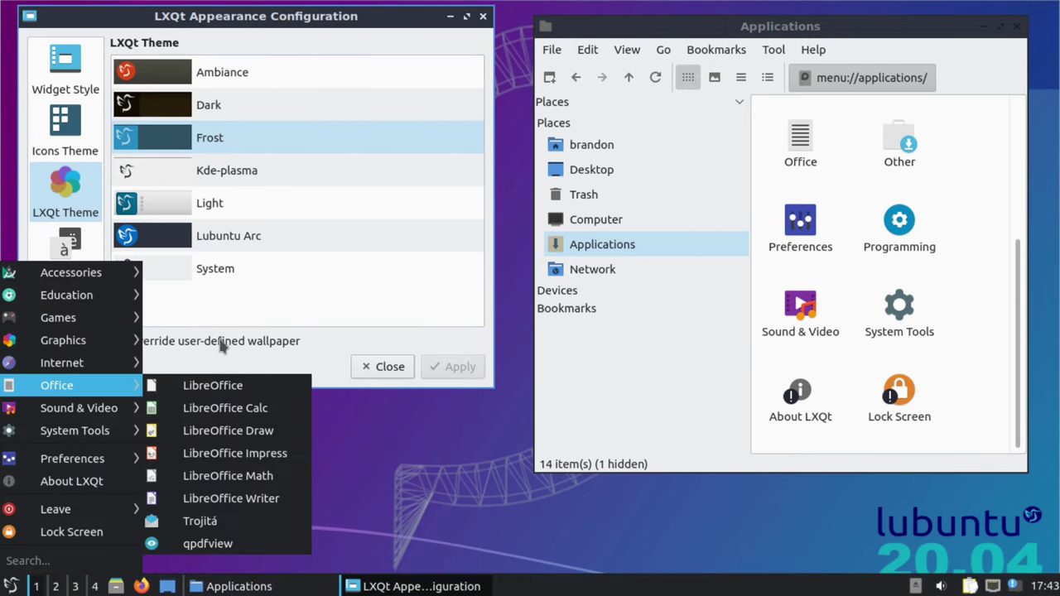
click(228, 241)
Apply Lubuntu Arc, then Dark, checking the applications menu after each.
click(228, 238)
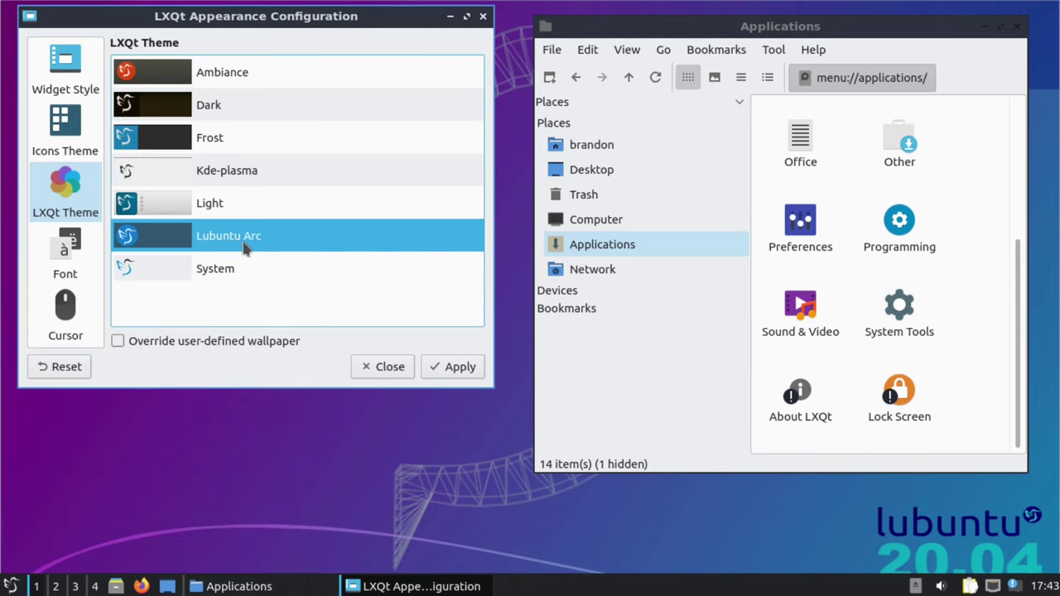
click(454, 369)
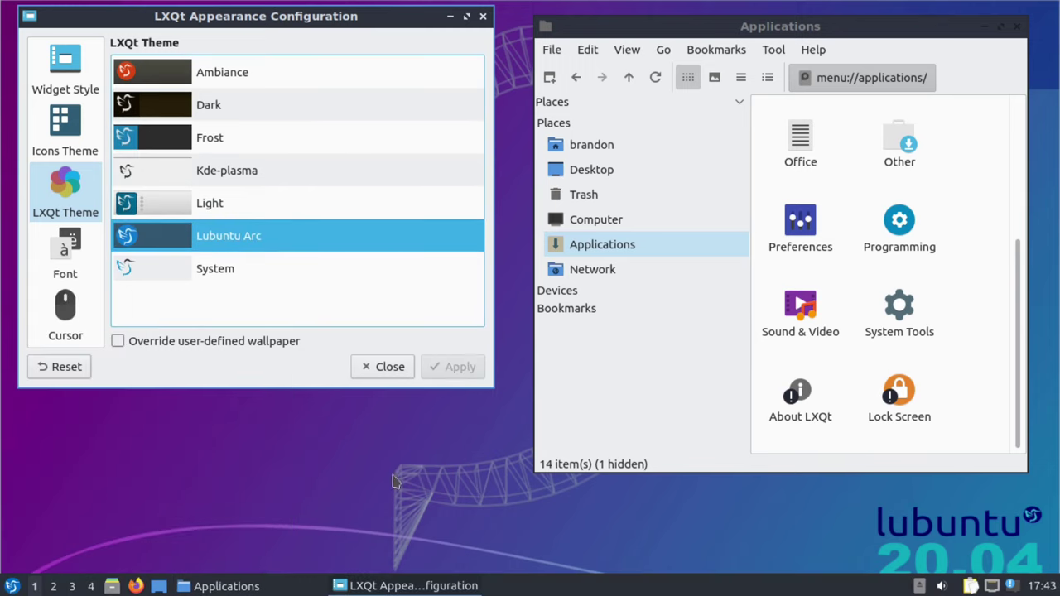
click(13, 587)
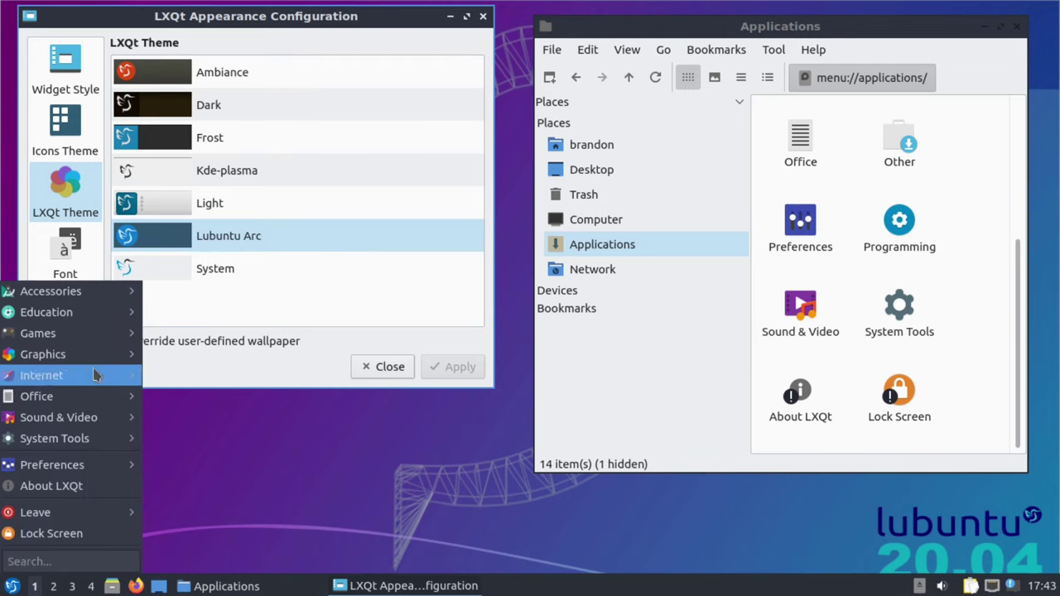
click(263, 313)
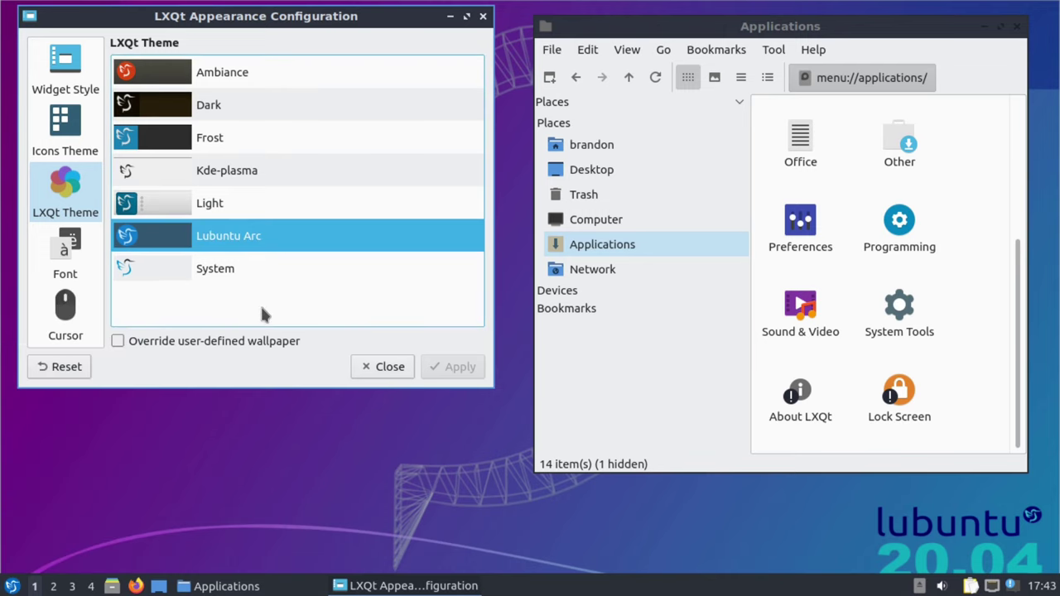
click(214, 108)
click(457, 366)
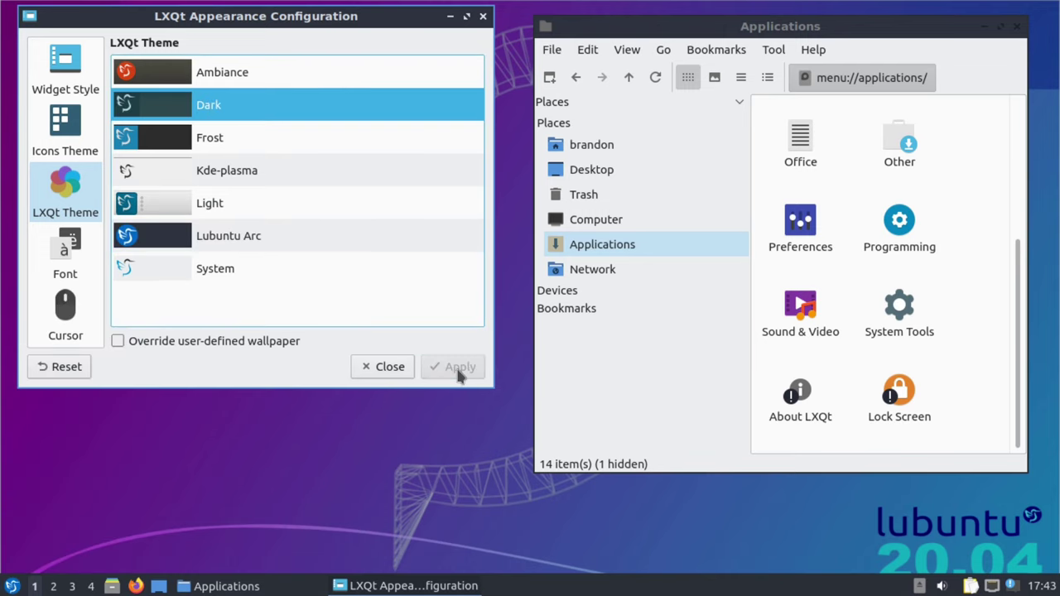
click(12, 586)
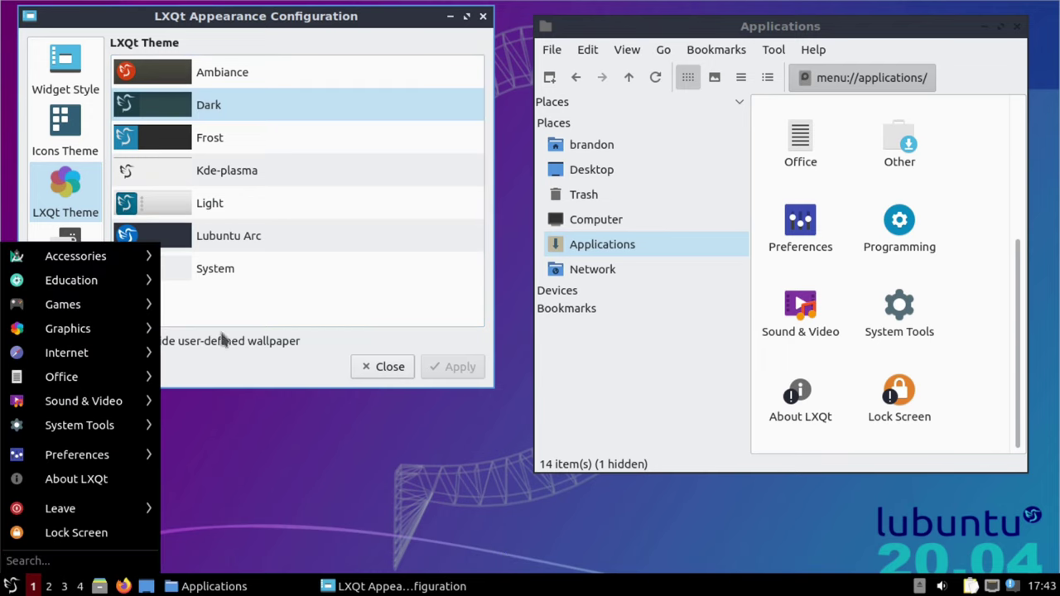
click(323, 310)
Apply the Ambiance theme and check its look in the applications menu.
click(226, 76)
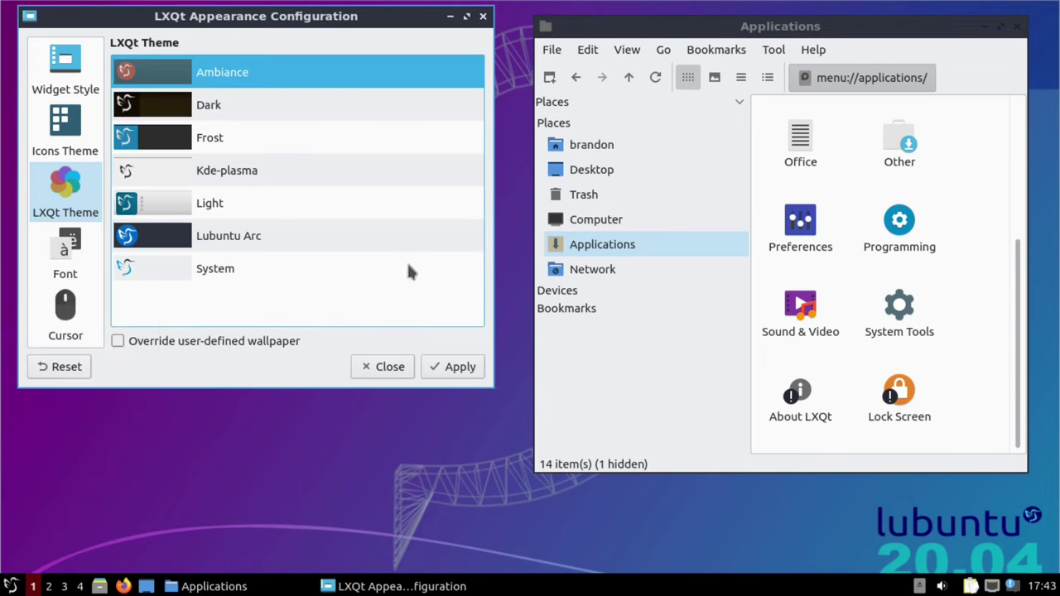
click(451, 374)
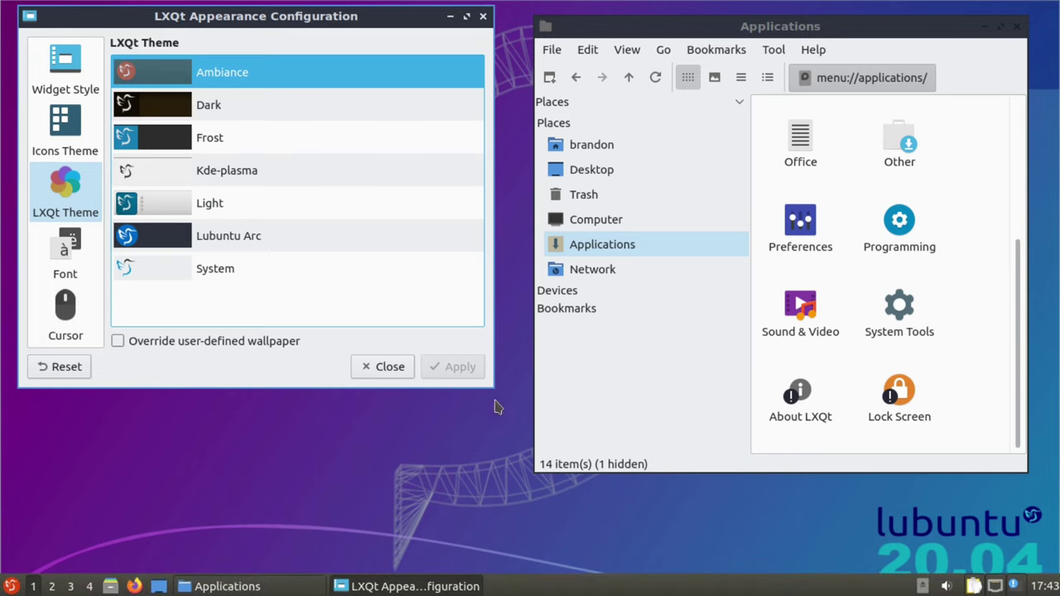
click(11, 586)
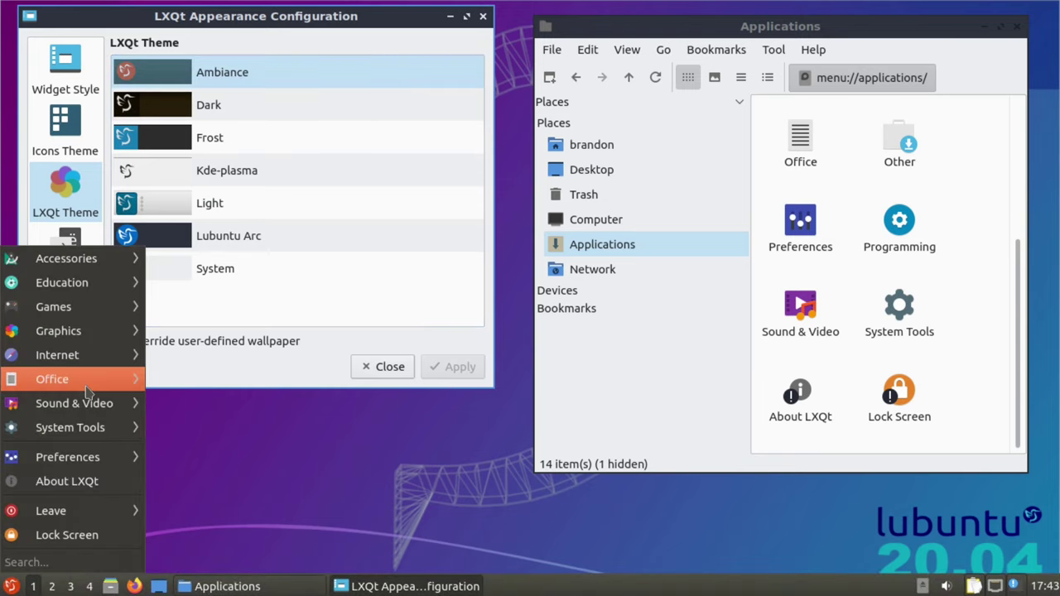
mouse_move(87, 381)
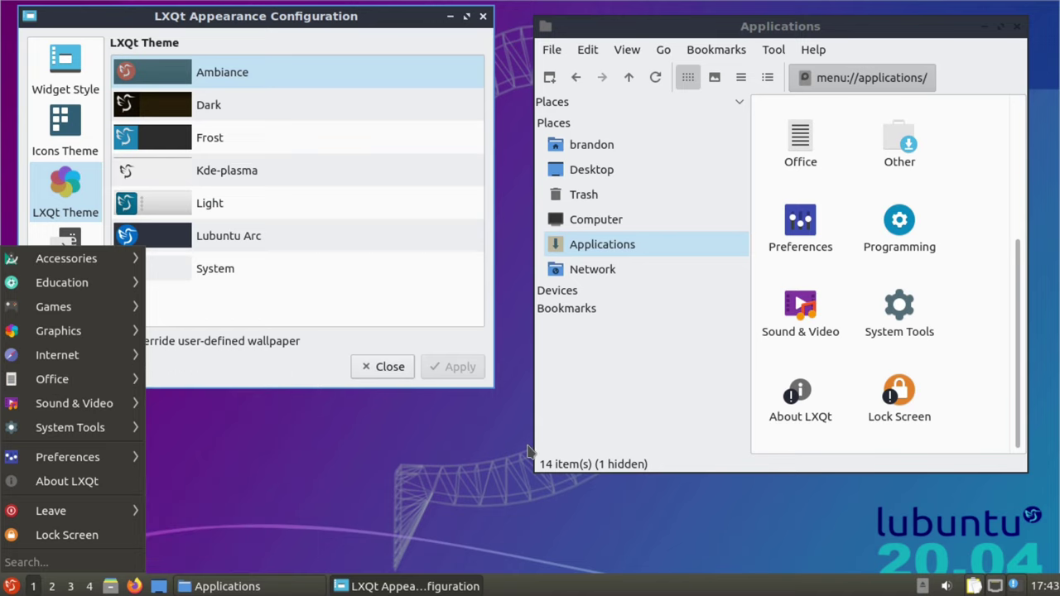
click(441, 443)
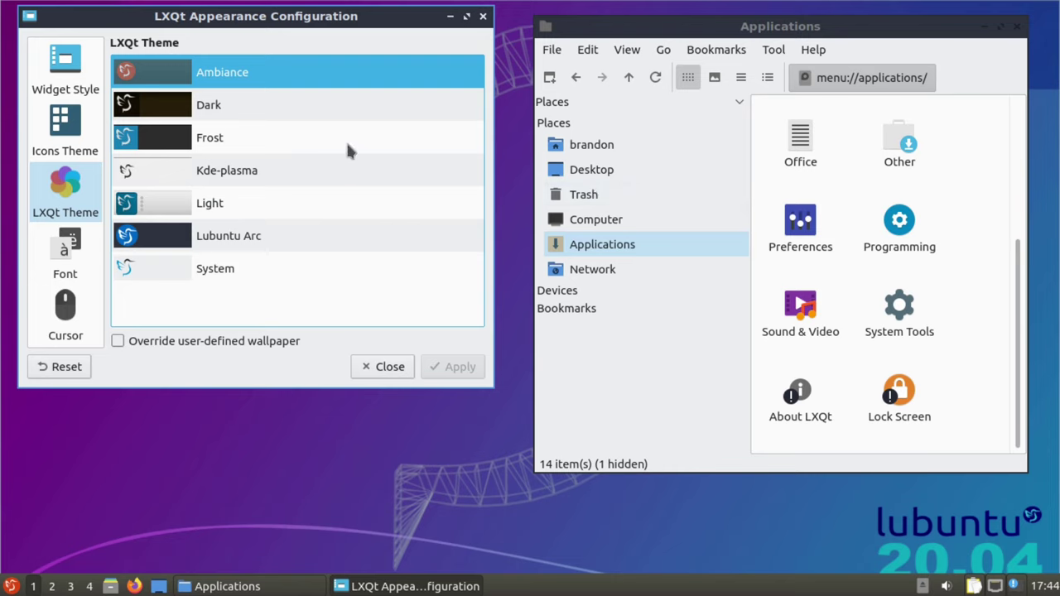
Look over the Font and Cursor pages, then close the appearance settings.
click(67, 255)
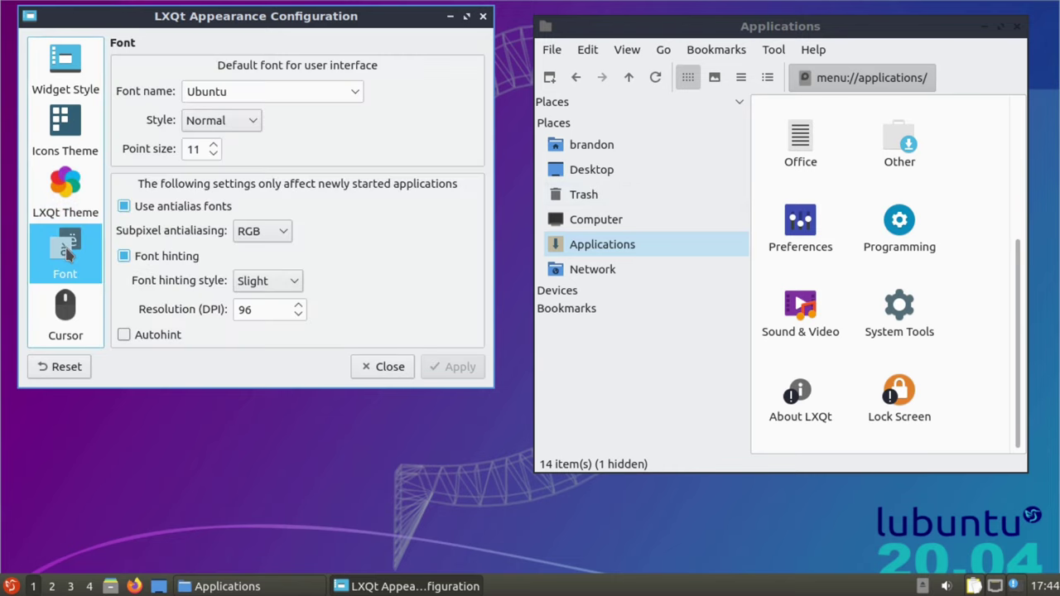
click(71, 311)
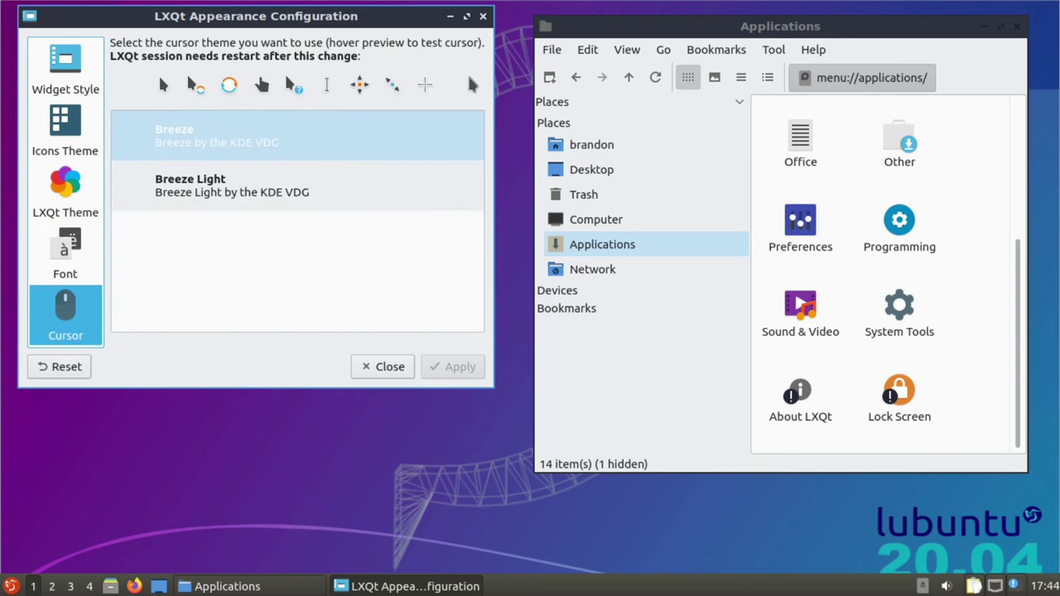
click(483, 16)
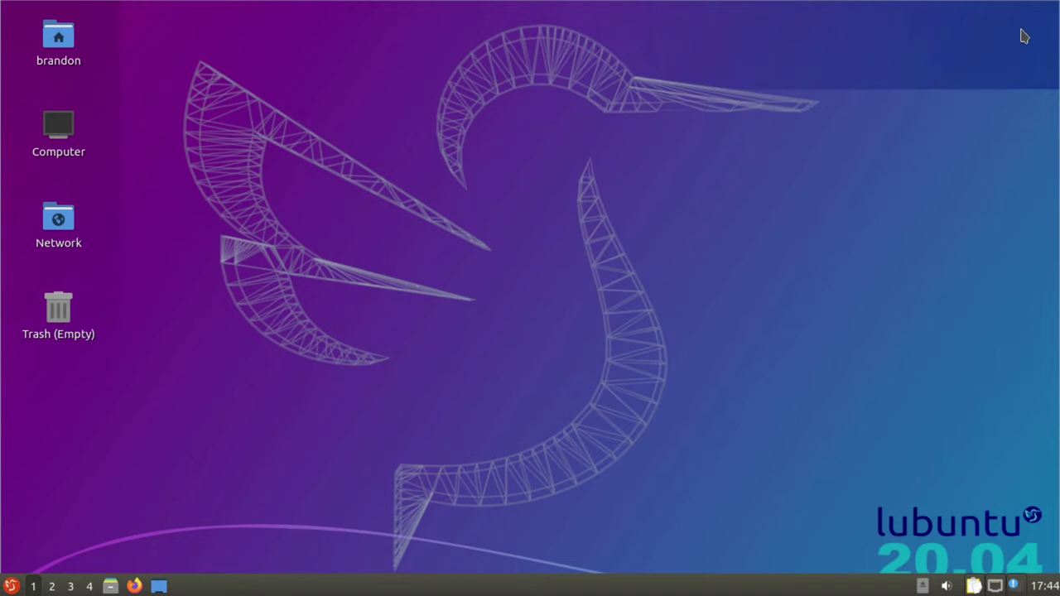
Close the Applications window, open the home folder, and switch to workspace 2 and back.
click(1020, 28)
click(111, 586)
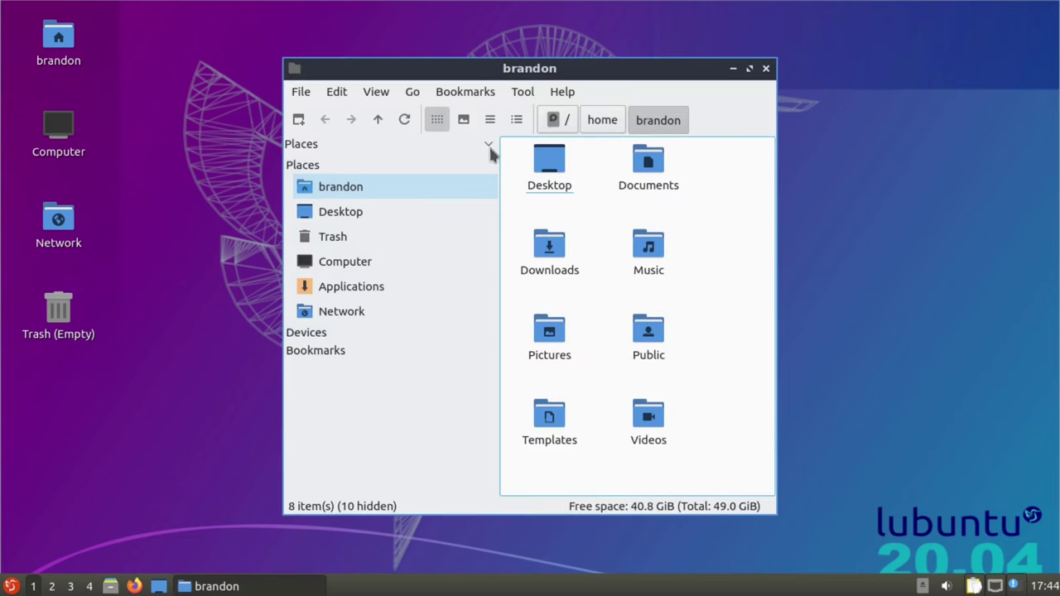
click(52, 586)
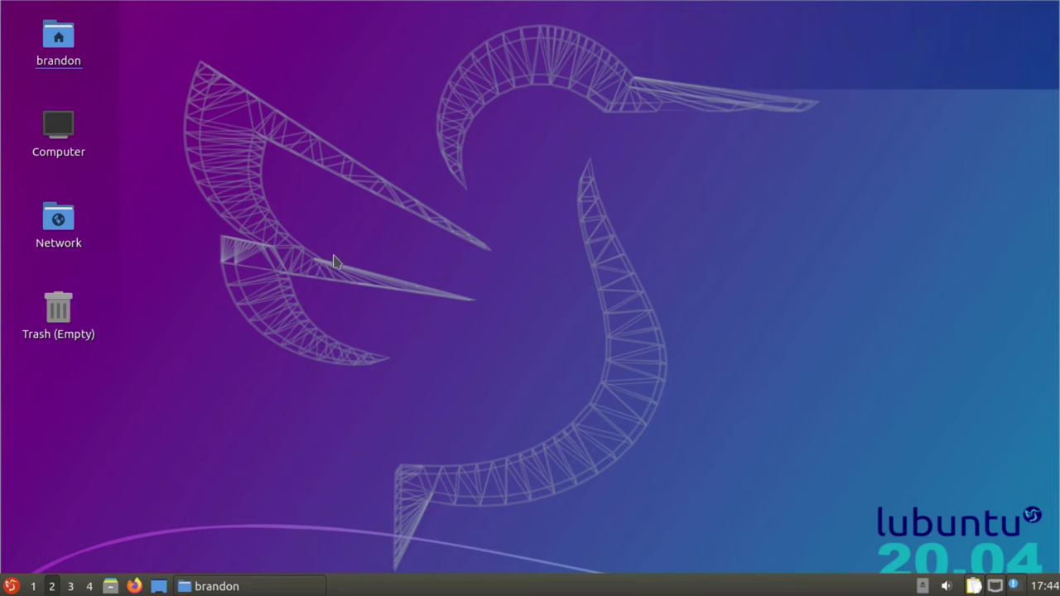
click(34, 586)
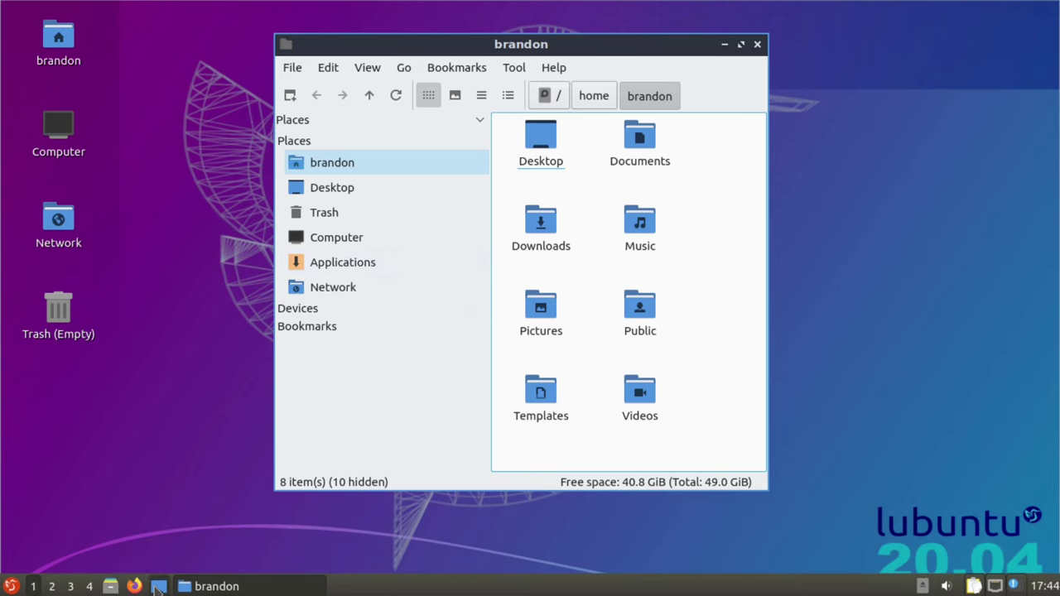
Minimize and restore the home folder window twice from its taskbar button.
click(232, 588)
click(247, 586)
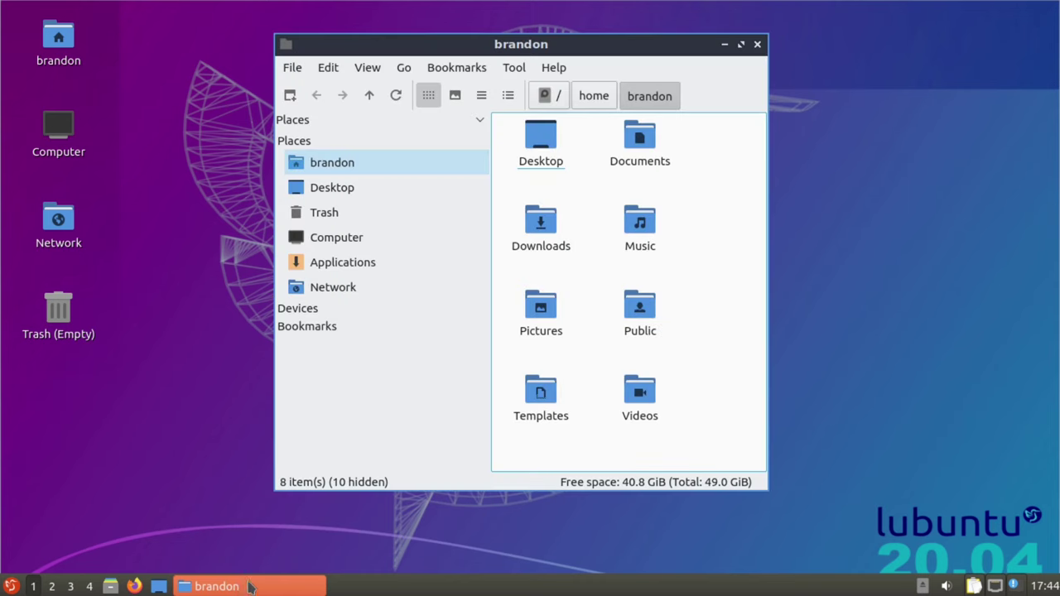
click(241, 587)
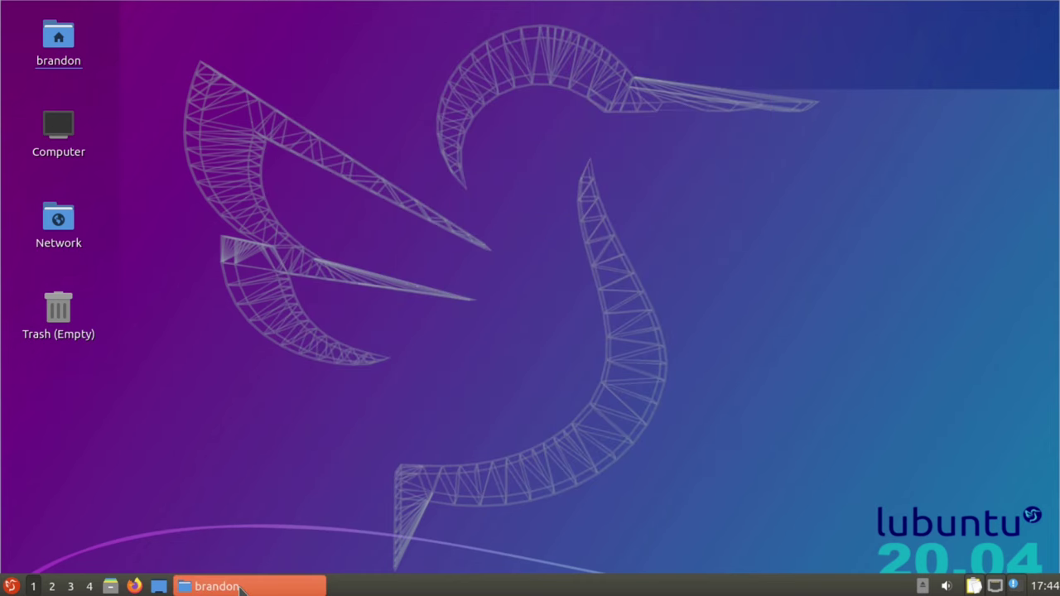
click(240, 587)
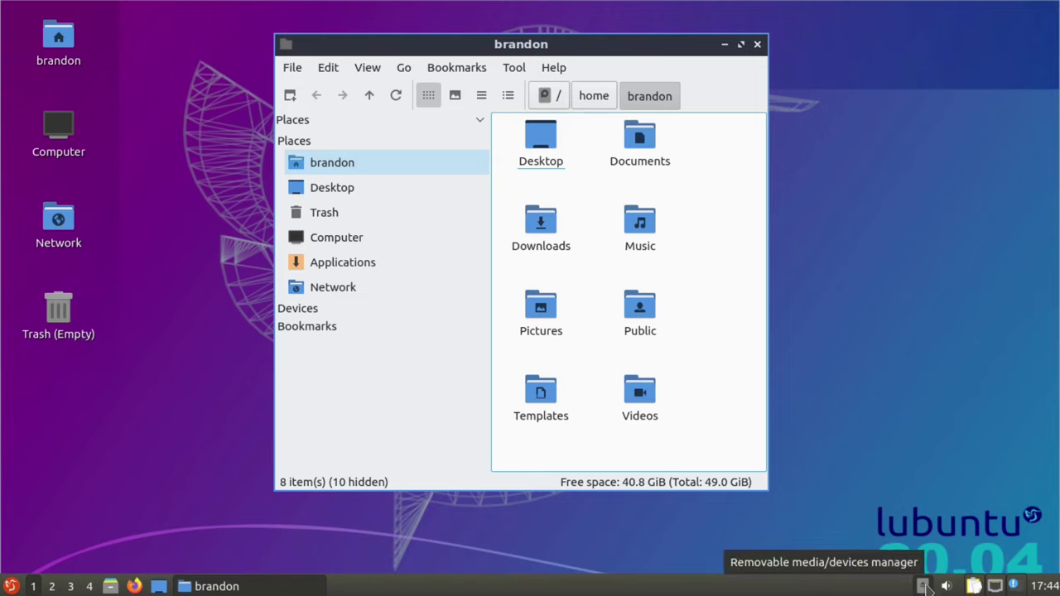
click(950, 586)
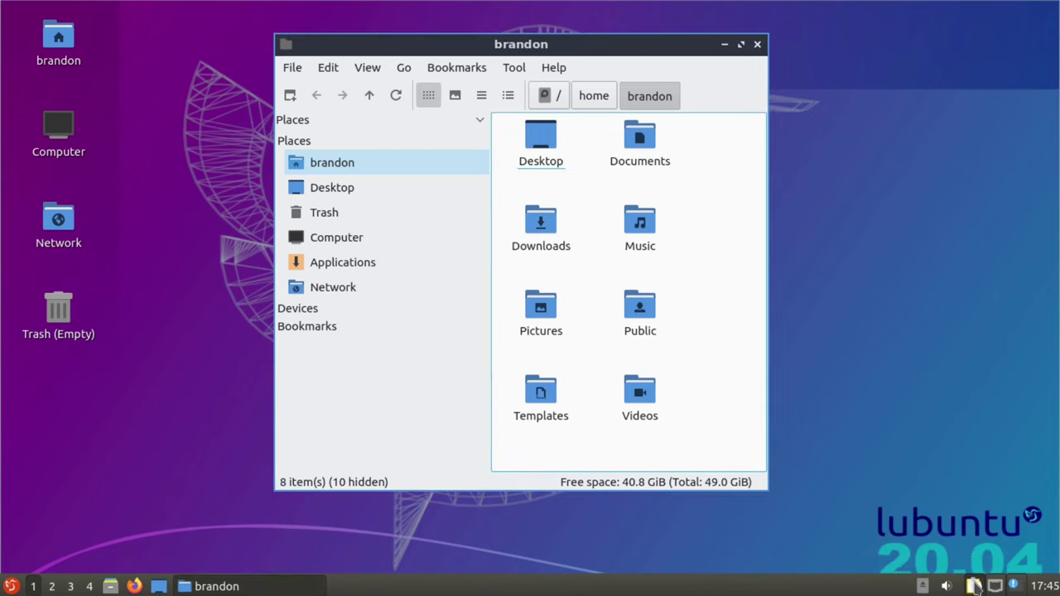
click(997, 586)
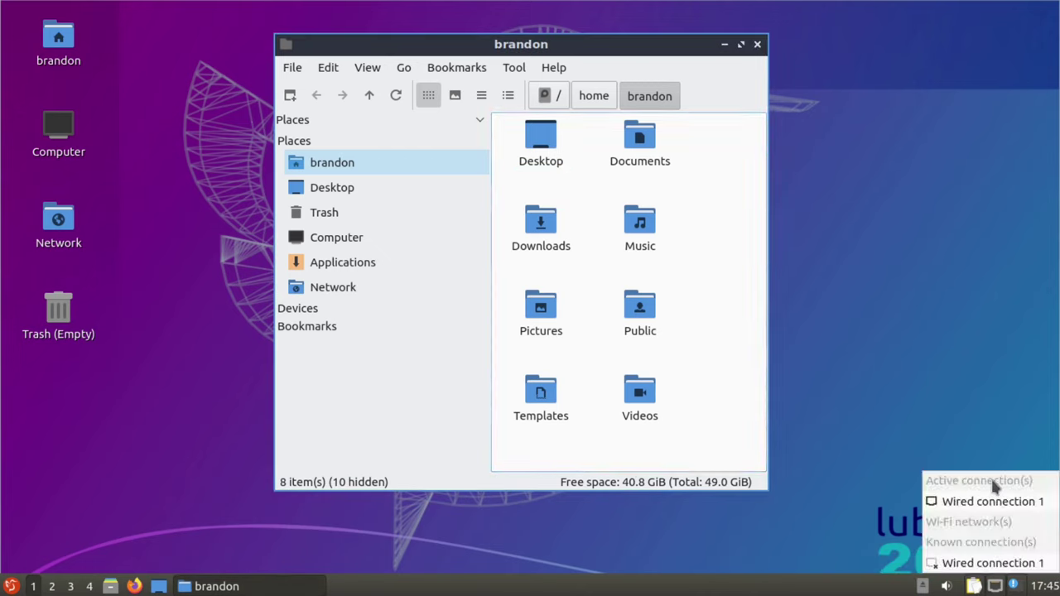
click(1019, 586)
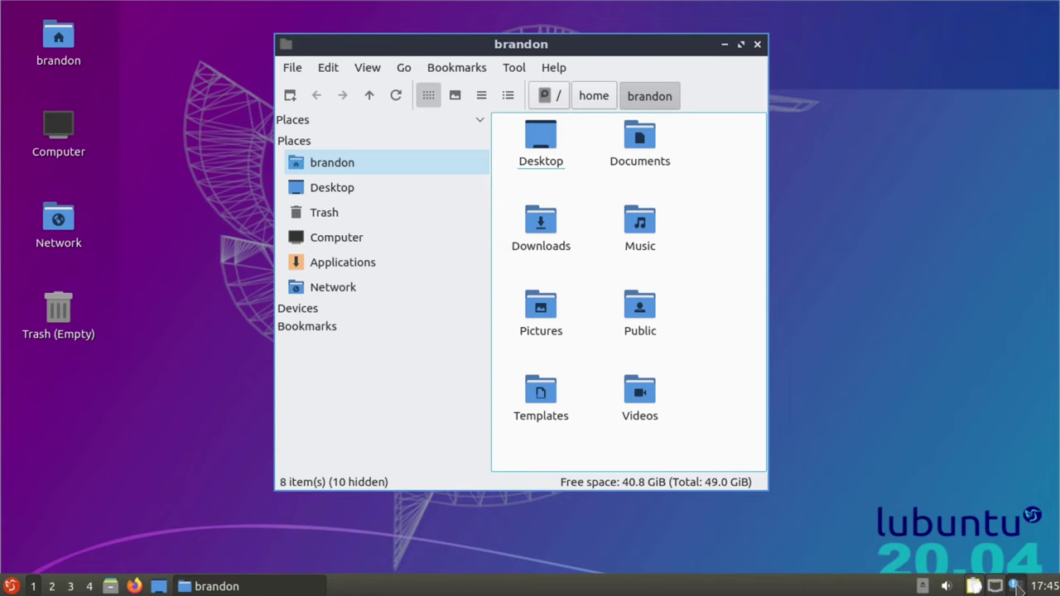
click(1019, 587)
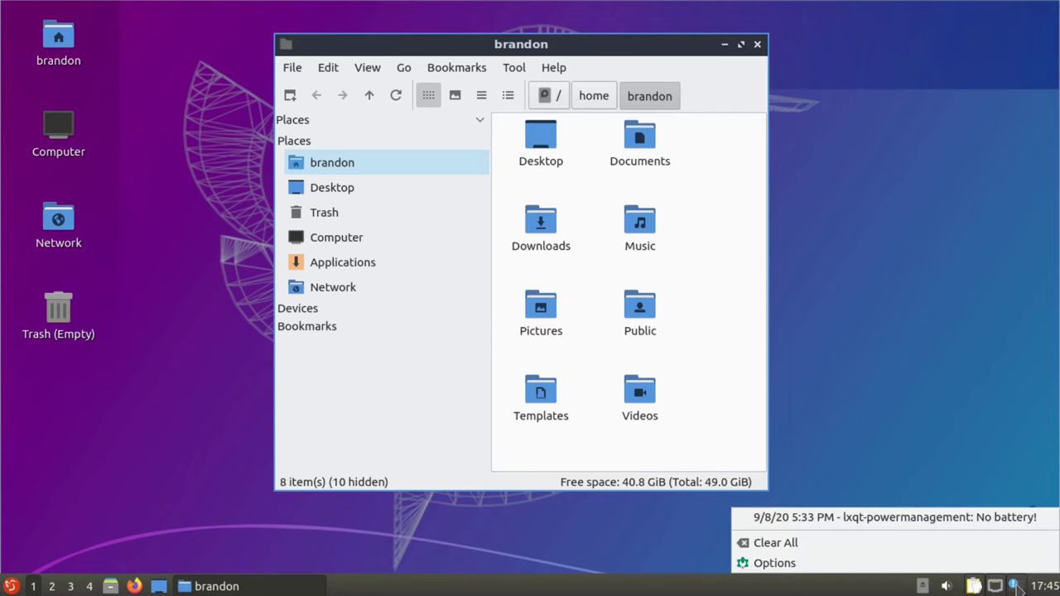
click(764, 564)
drag(584, 104, 919, 144)
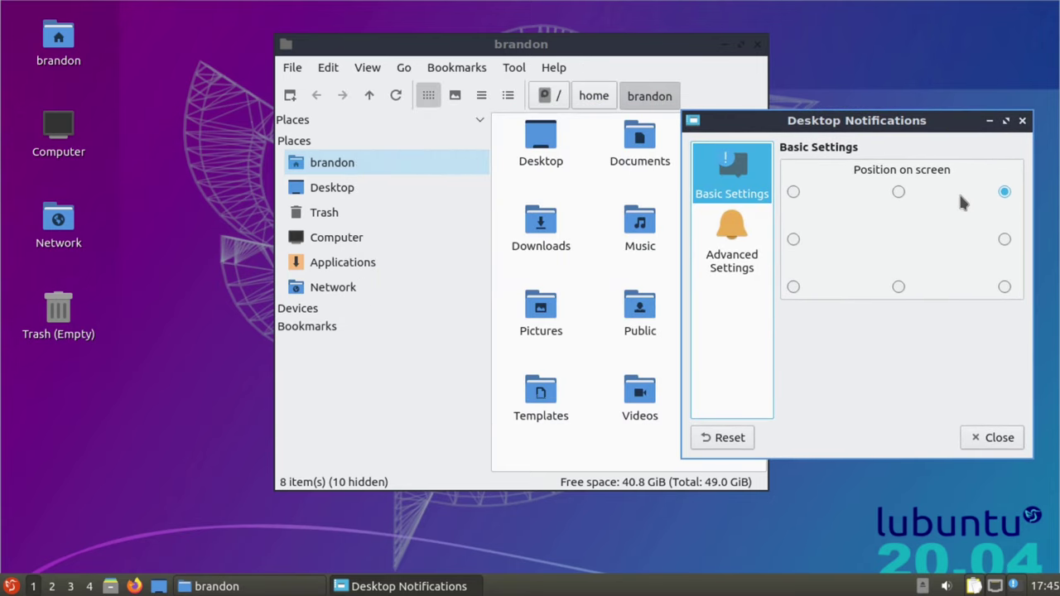
click(755, 245)
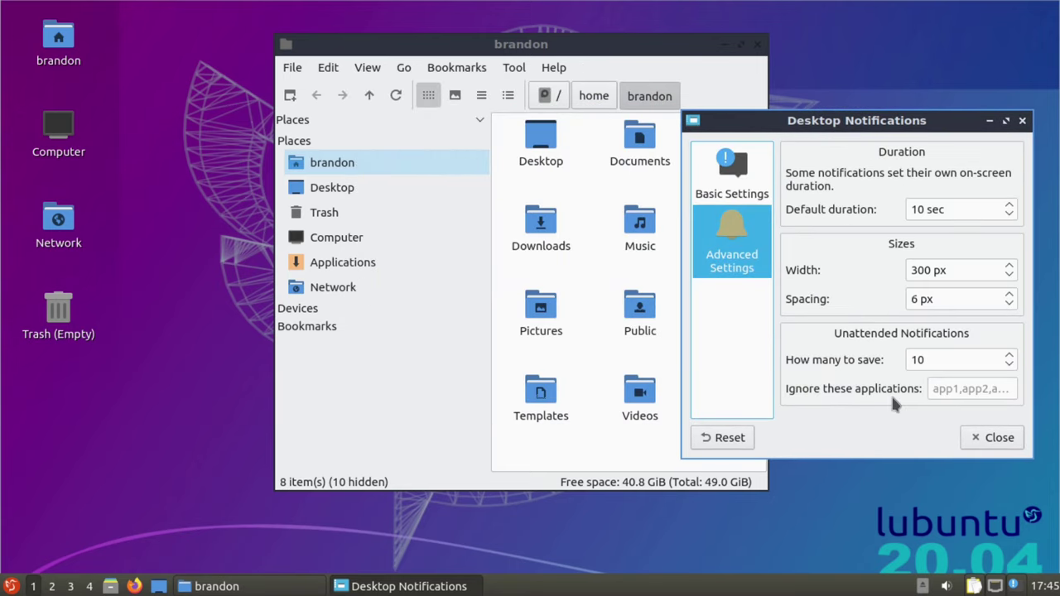
click(998, 442)
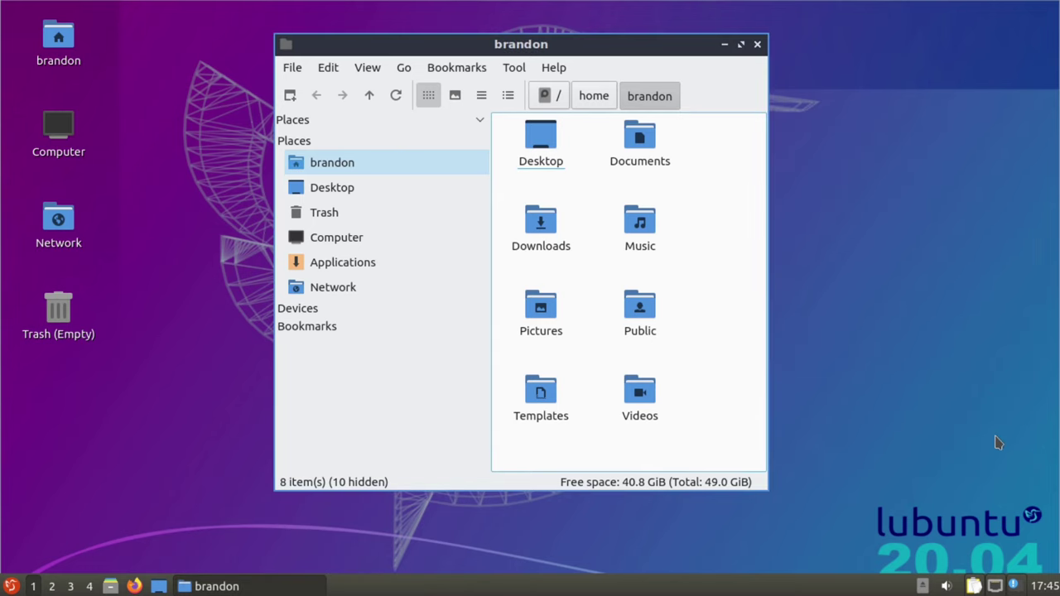
click(1044, 587)
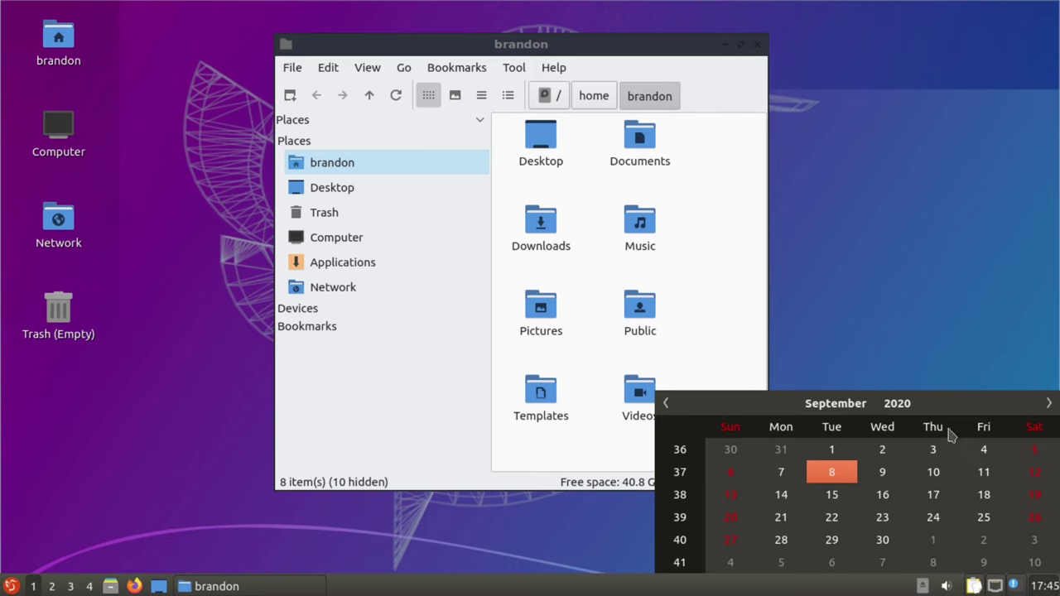
Move the PCManFM-Qt window up and left and widen it.
click(568, 37)
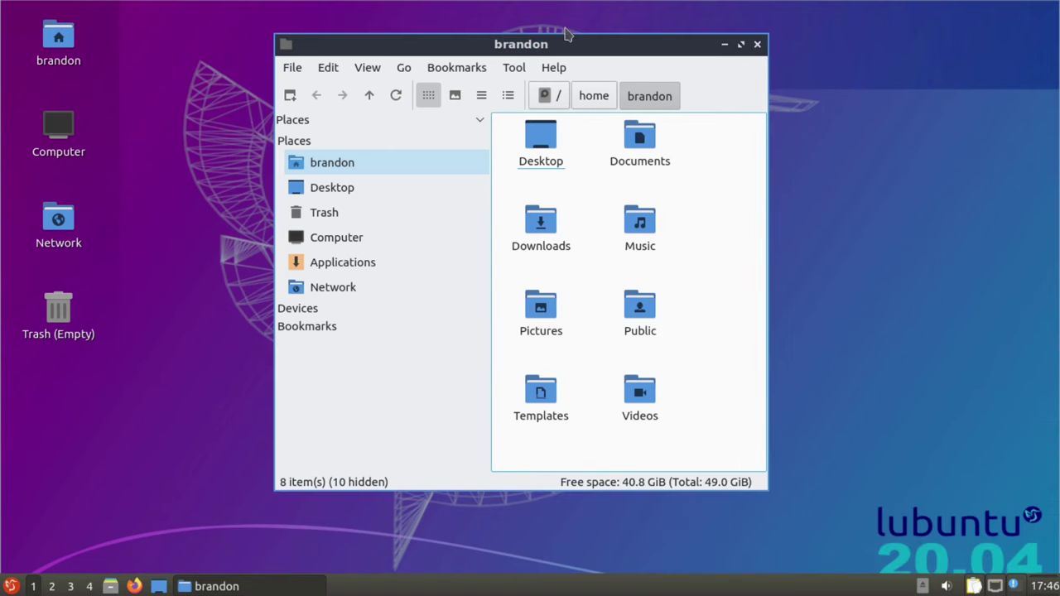
drag(511, 41, 460, 35)
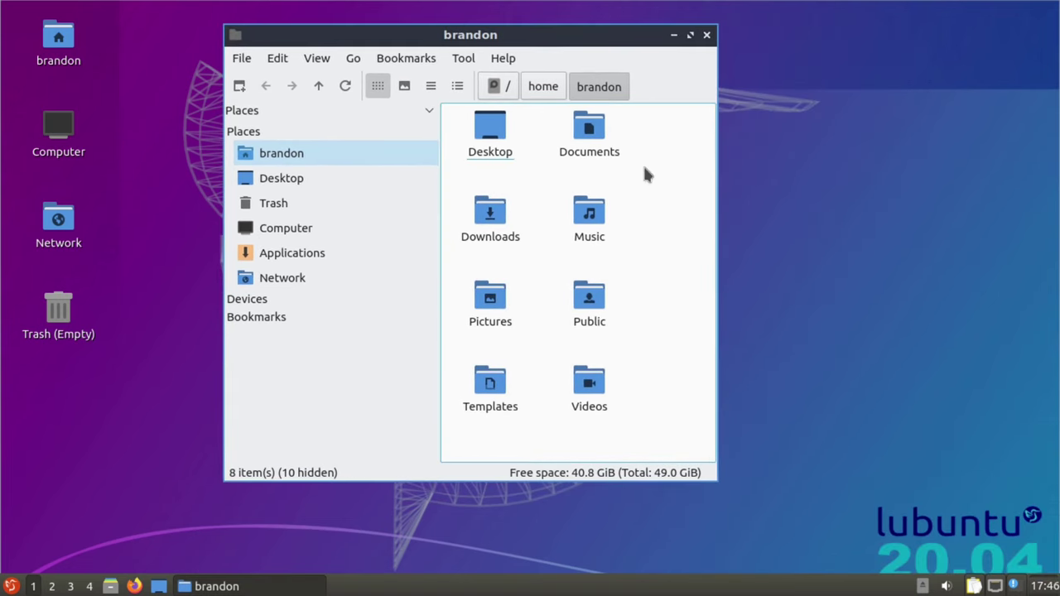
drag(720, 220, 962, 210)
Toggle the path bar to text and back, open the Go menu, then close the window.
click(679, 91)
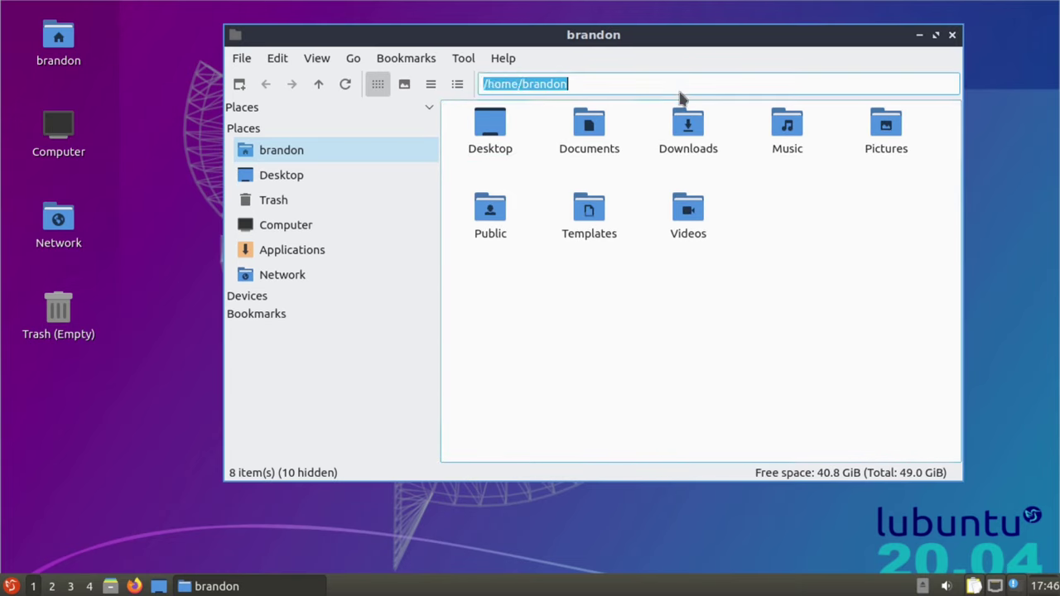
click(783, 251)
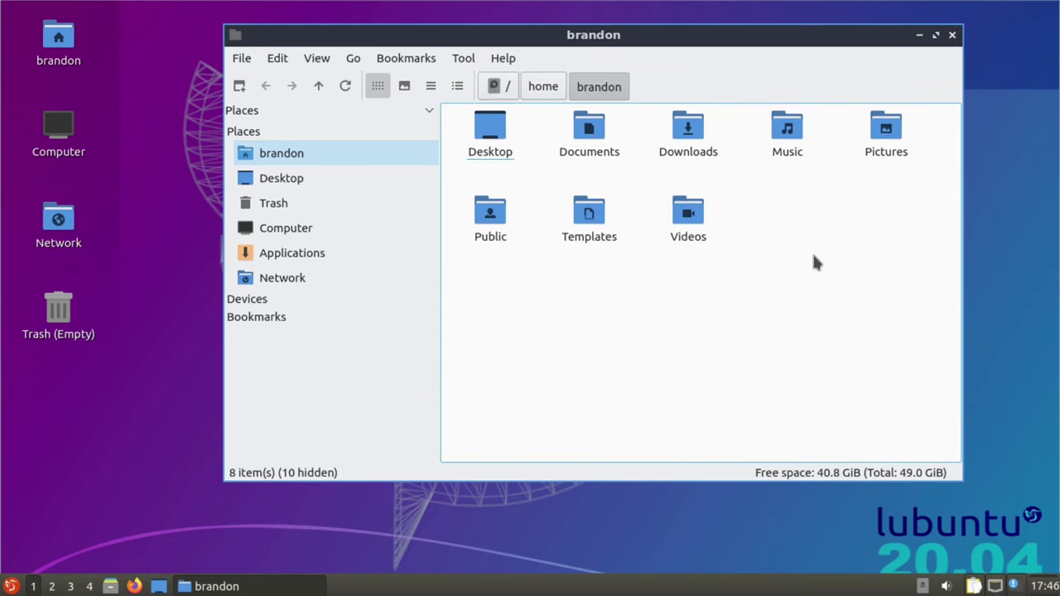
click(351, 60)
click(345, 66)
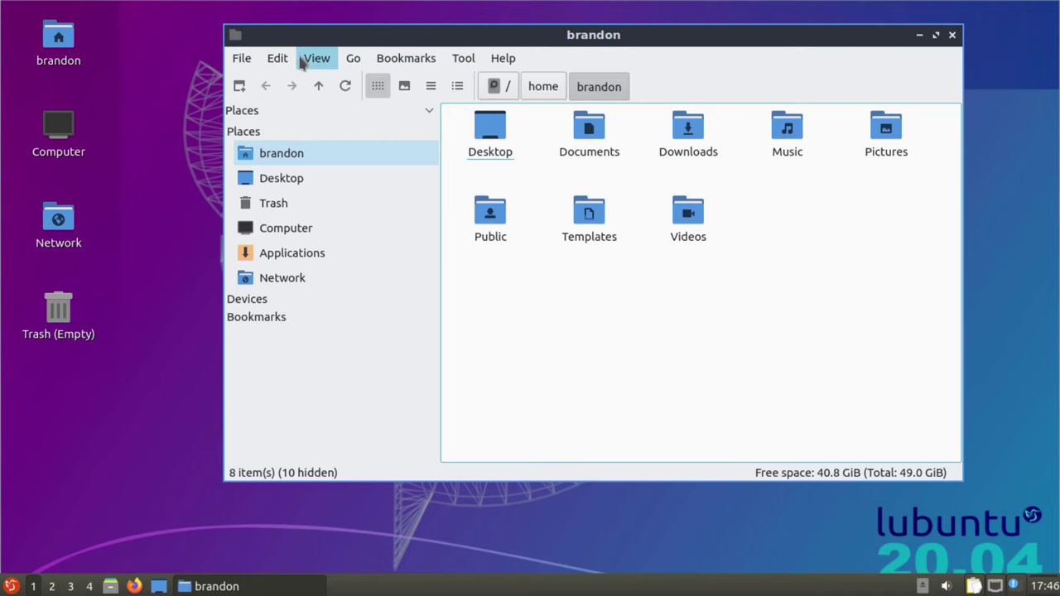
click(953, 36)
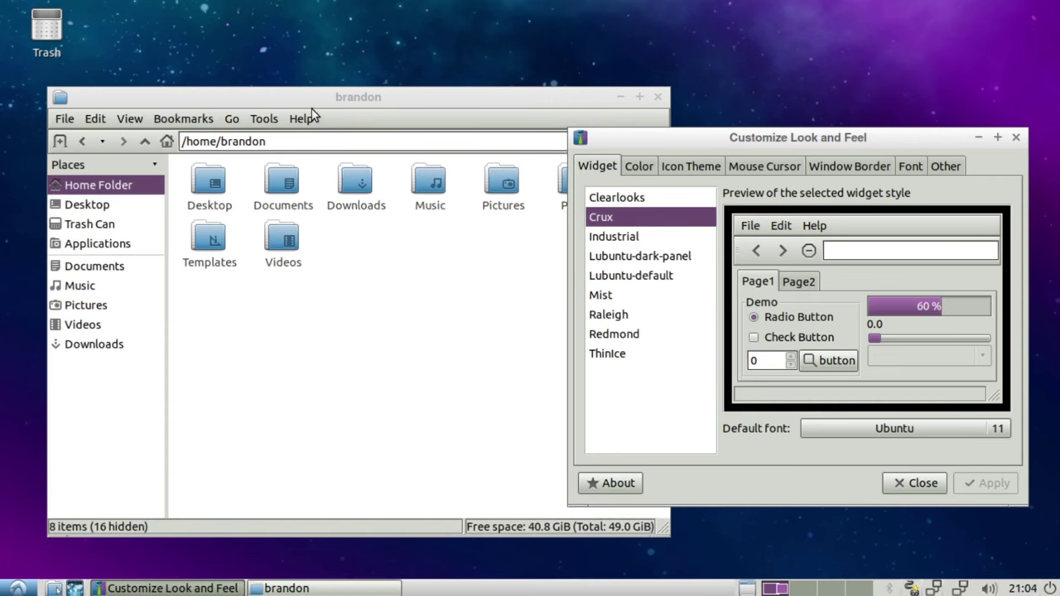
Bring Customize Look and Feel forward and preview Industrial, Lubuntu-dark-panel and Lubuntu-default.
drag(310, 101, 286, 87)
click(723, 142)
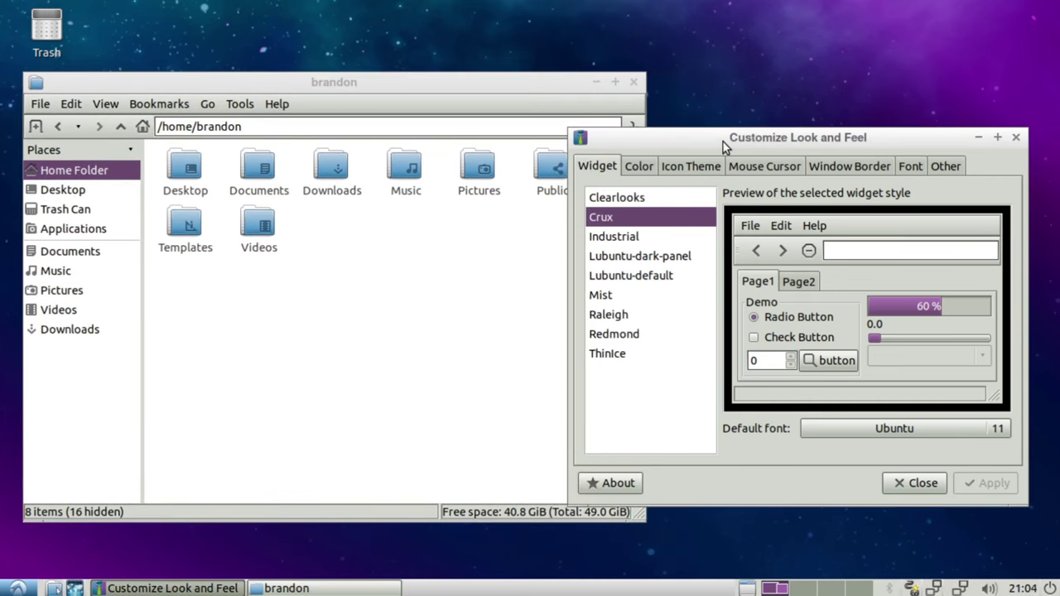
click(638, 236)
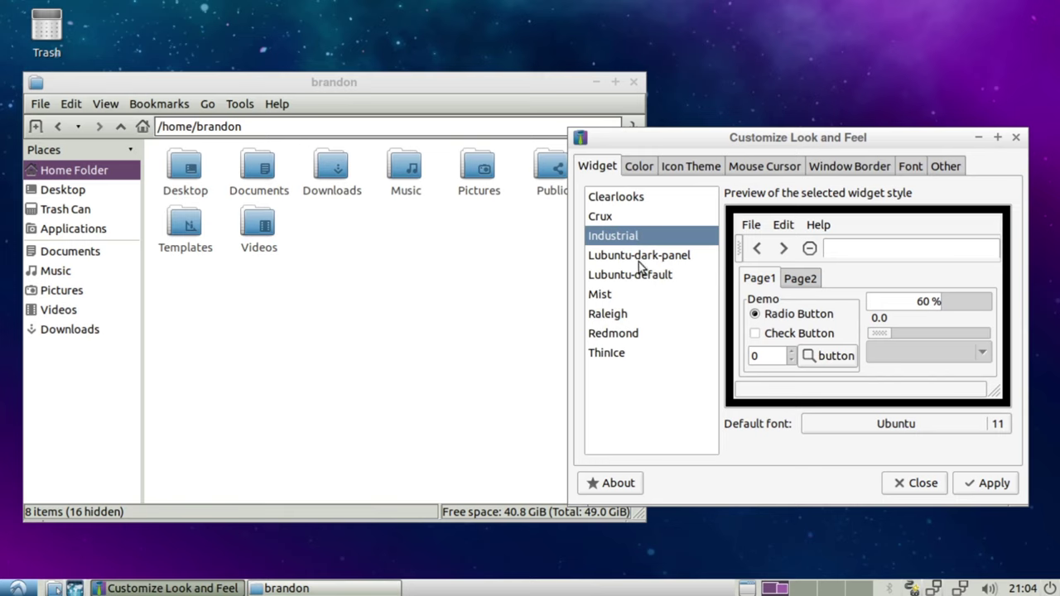
click(646, 257)
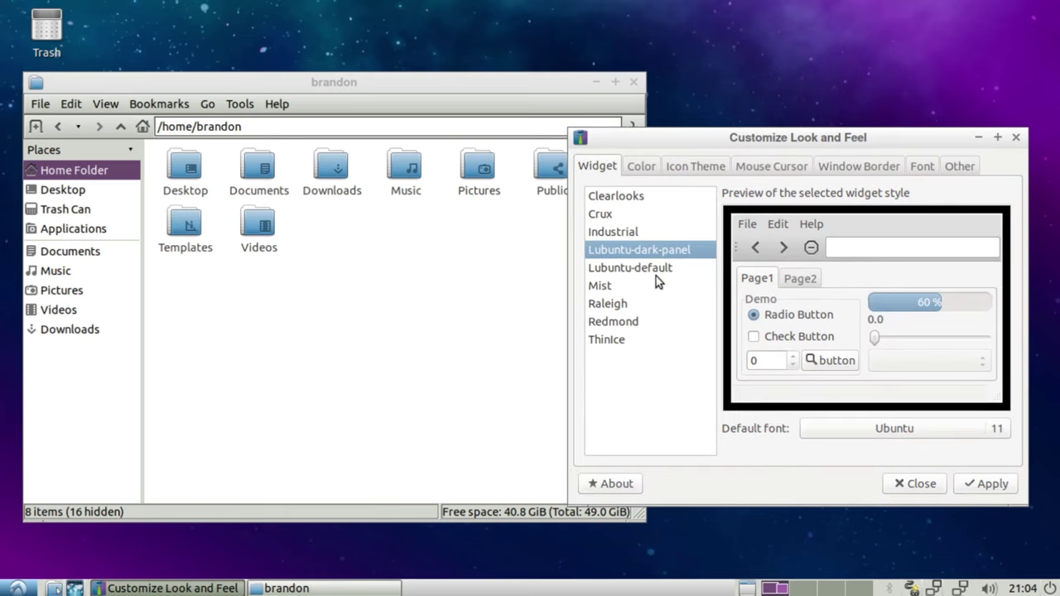
click(656, 276)
Apply Lubuntu-dark-panel as the widget theme, then select Mist.
click(627, 257)
click(977, 484)
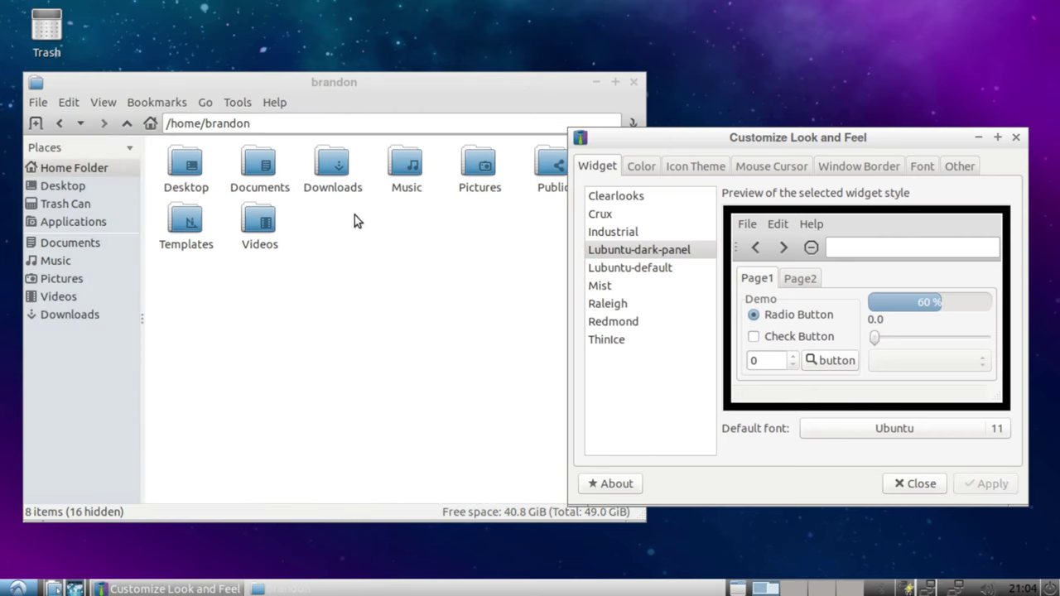
click(605, 290)
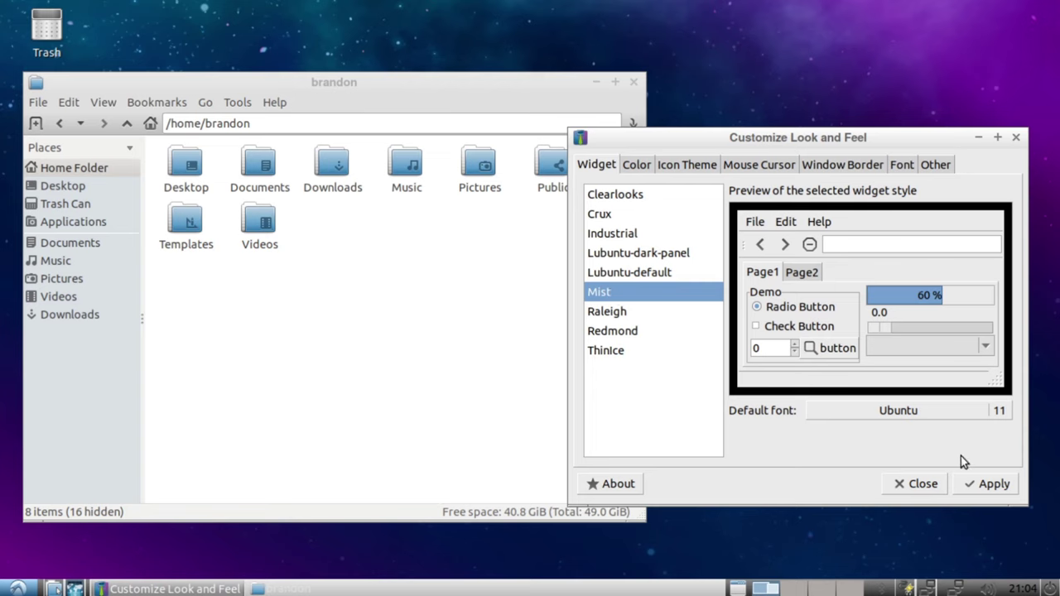